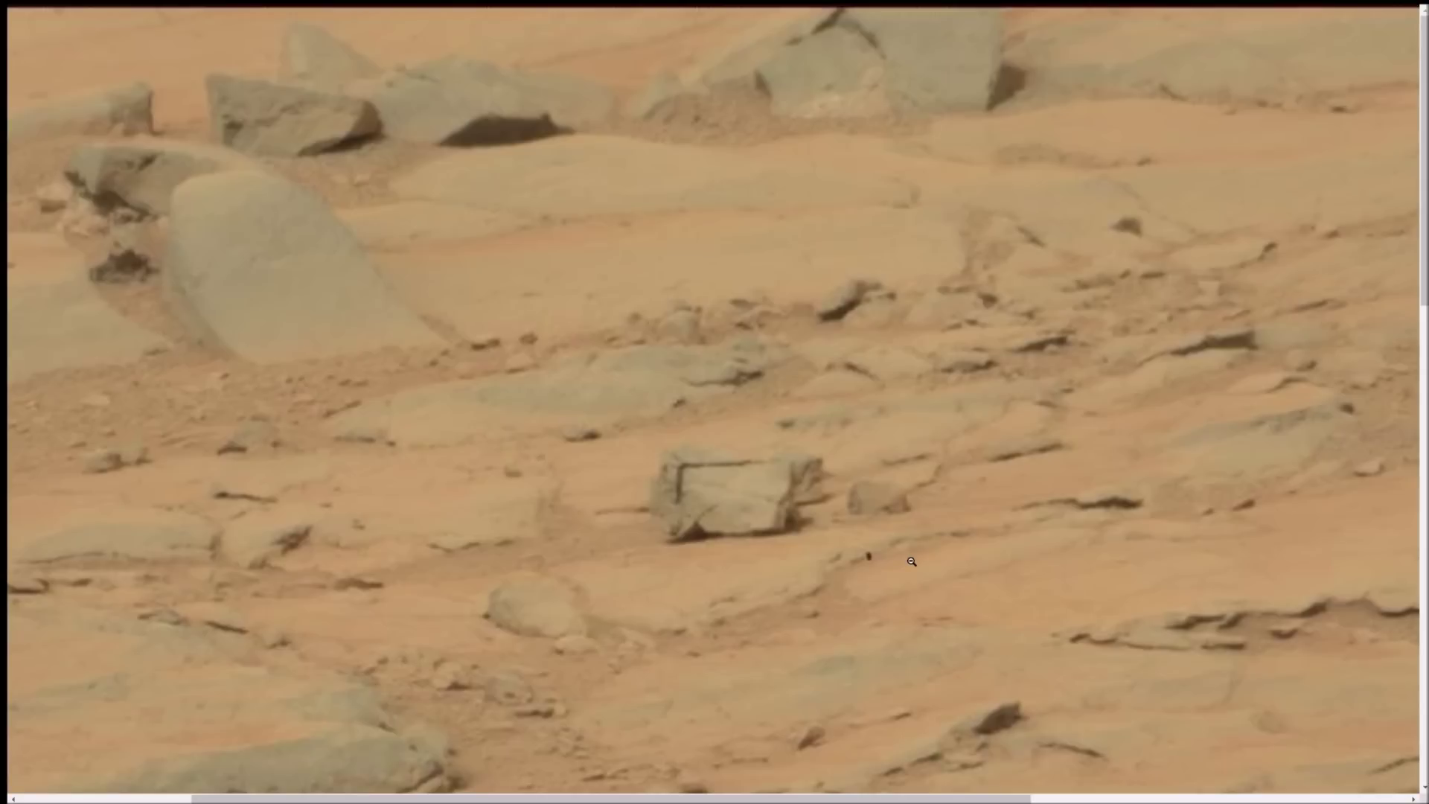
# Soft-proof the Mars image with the Working Cyan Plate and switch to the Cyan Plate snapshot.
pyautogui.scroll(-3, 912, 561)
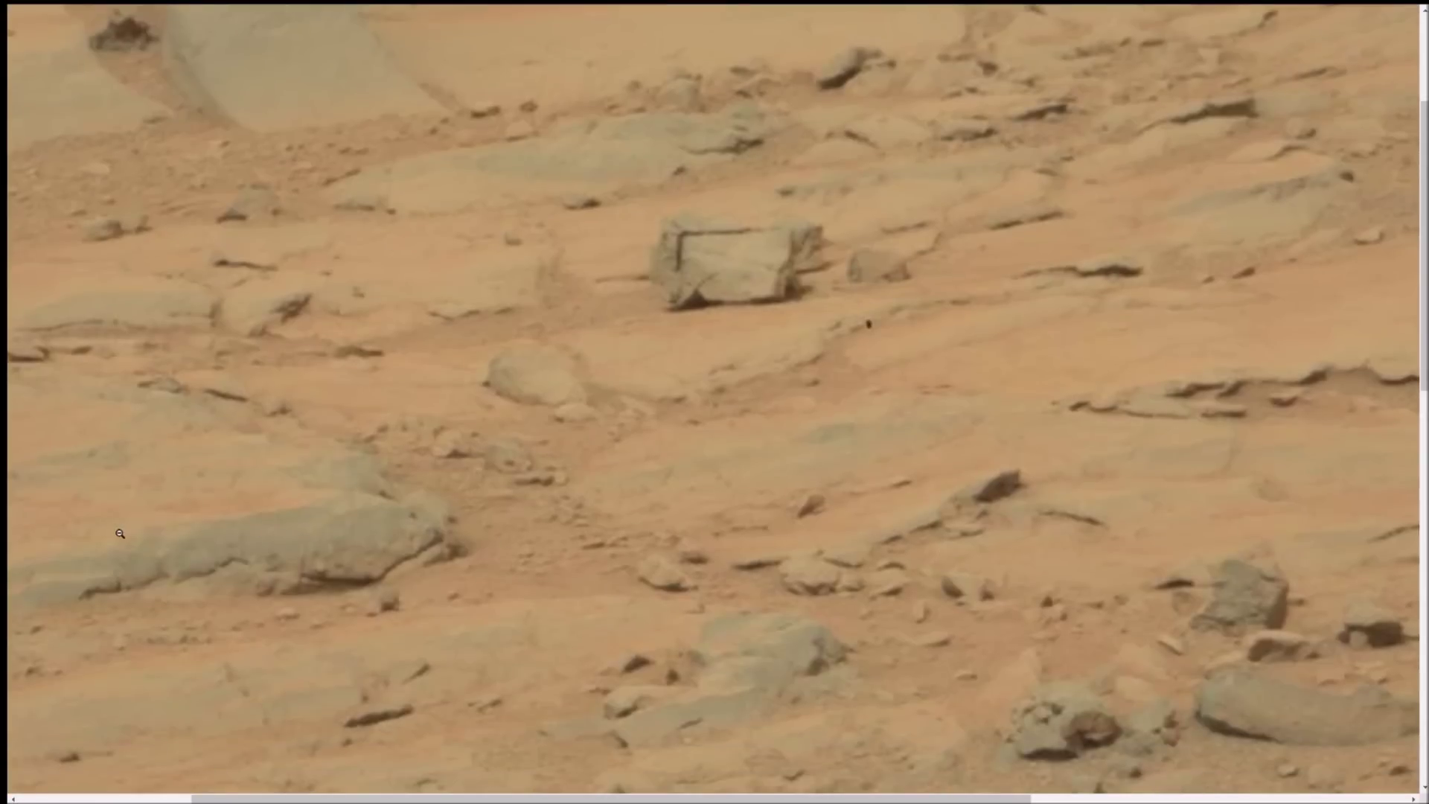
pyautogui.scroll(1, 892, 514)
pyautogui.scroll(2, 892, 515)
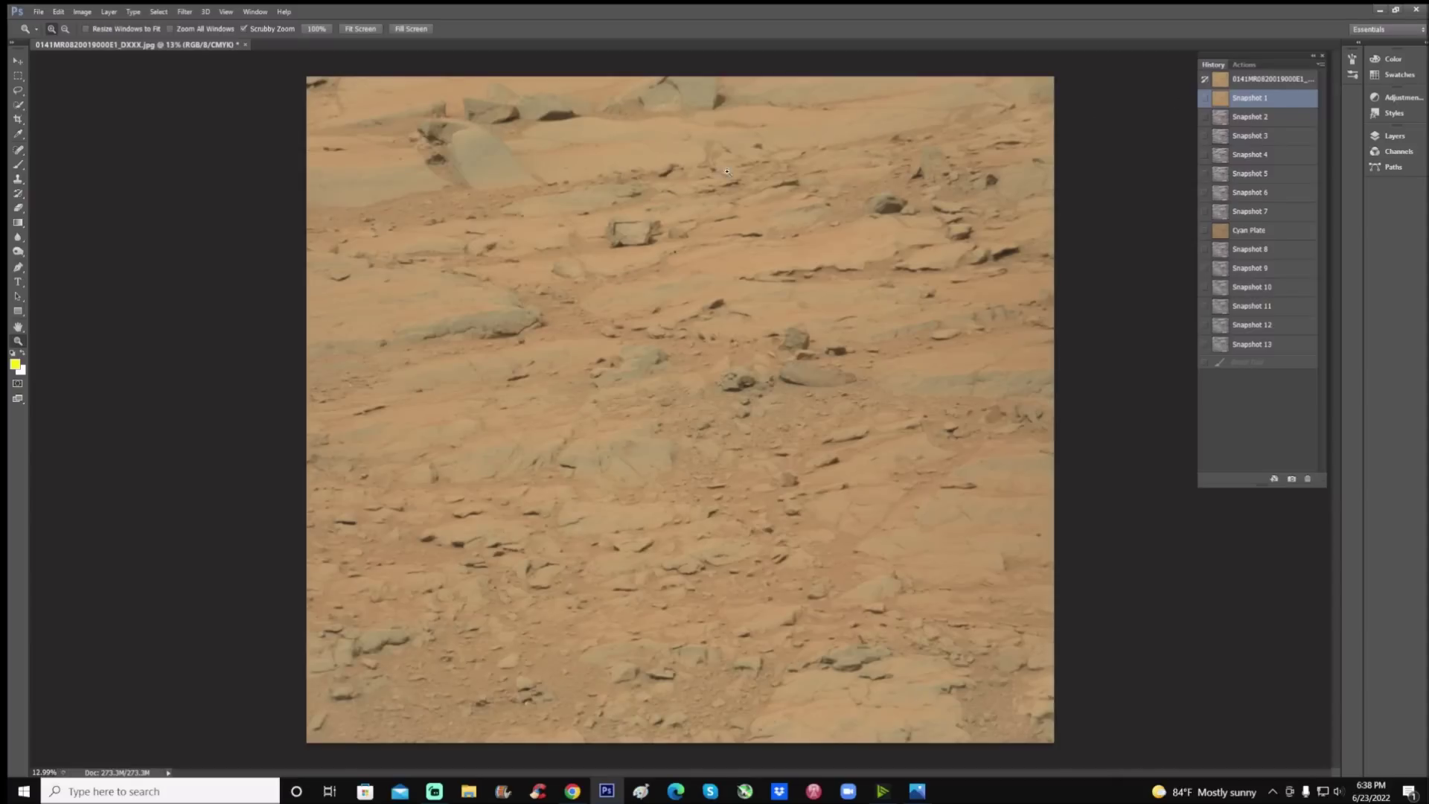
pyautogui.moveTo(603, 82); pyautogui.dragTo(964, 386)
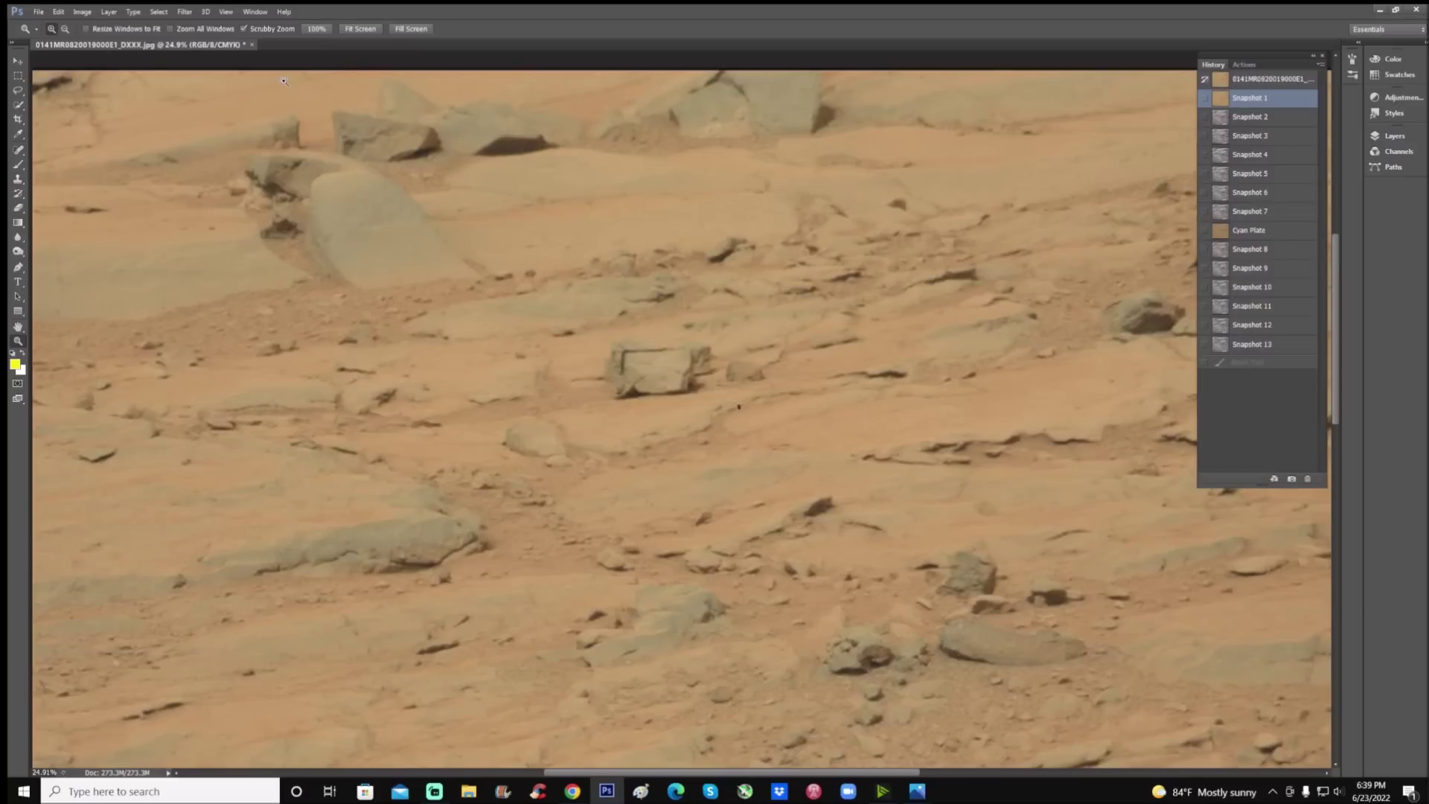
pyautogui.click(226, 12)
pyautogui.moveTo(257, 27)
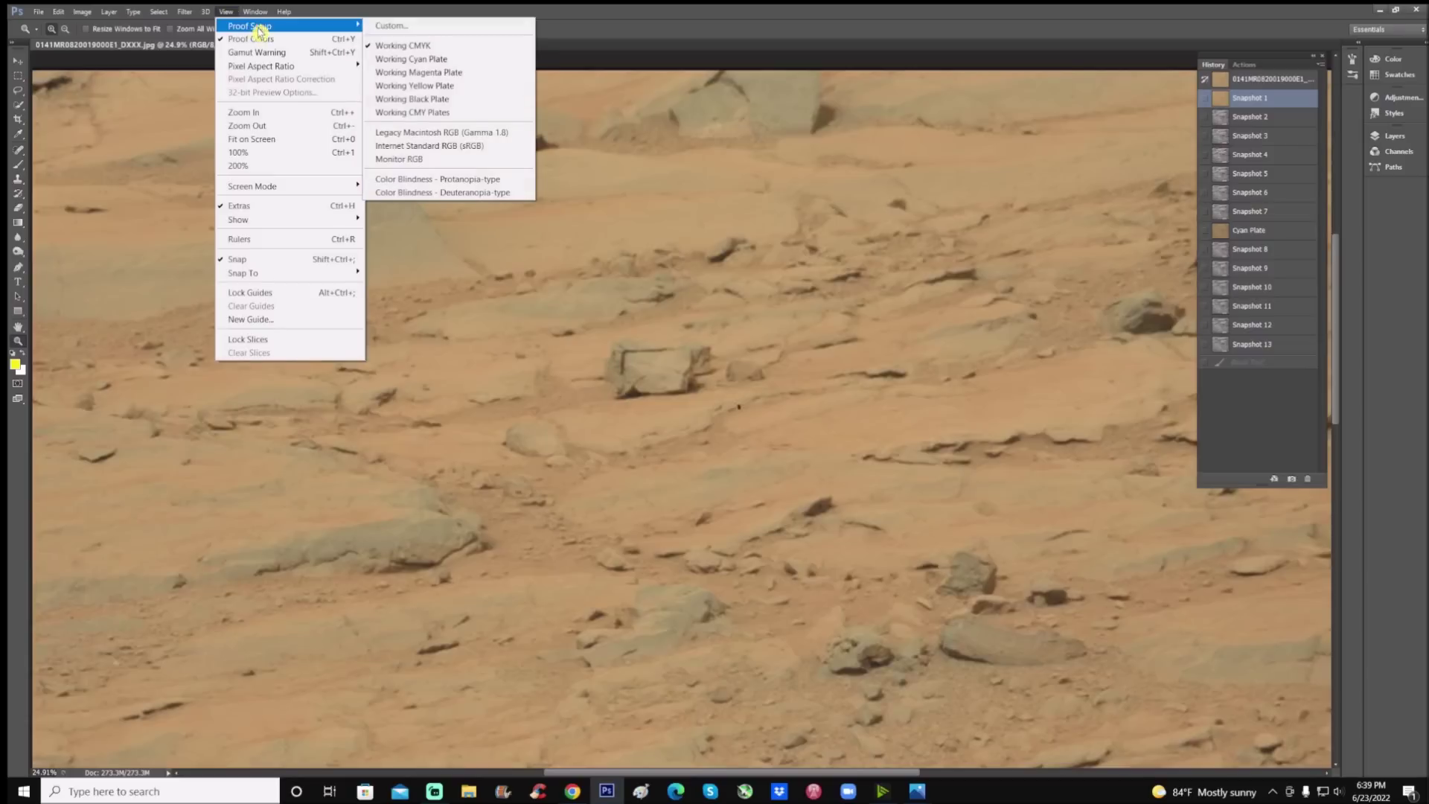
pyautogui.click(472, 65)
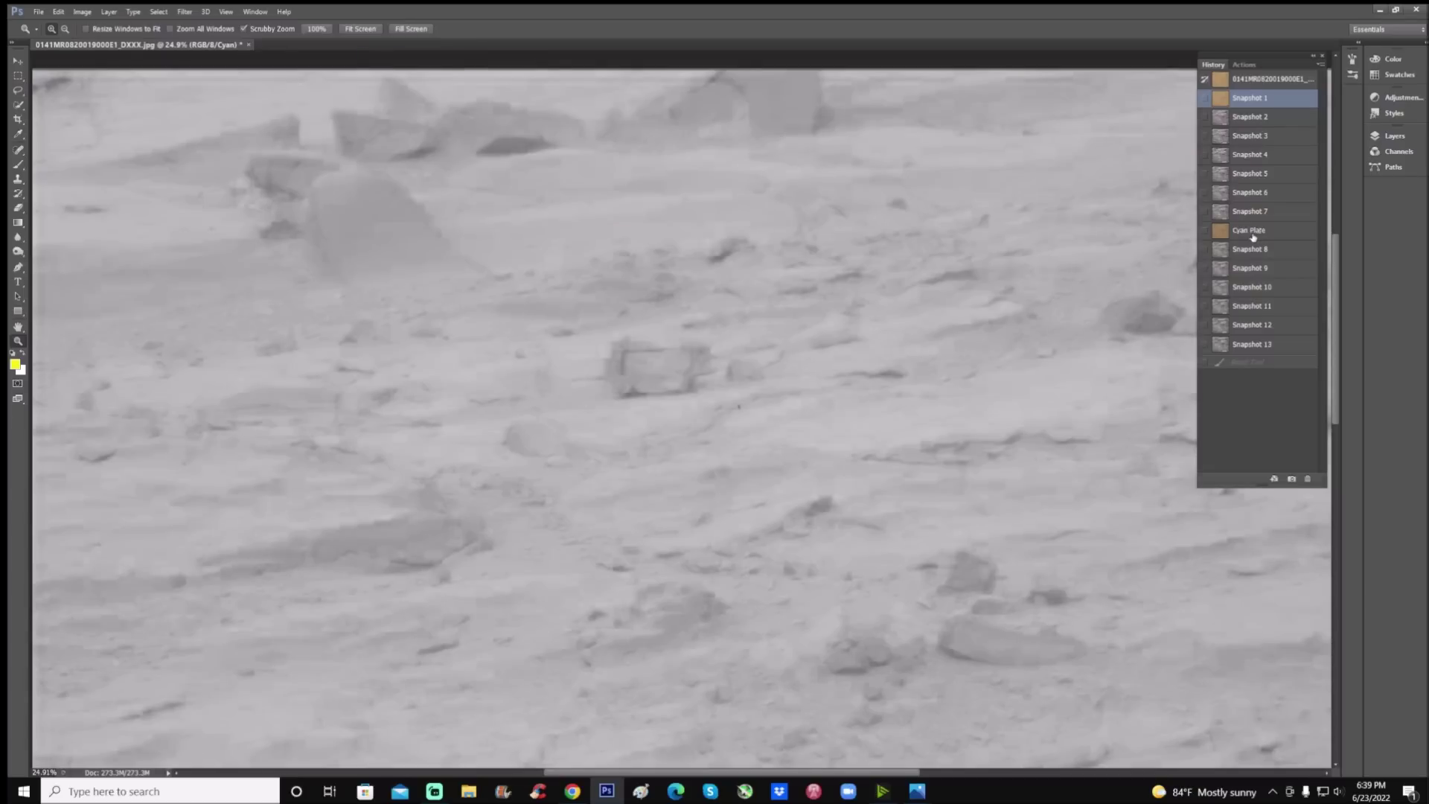
pyautogui.click(1254, 233)
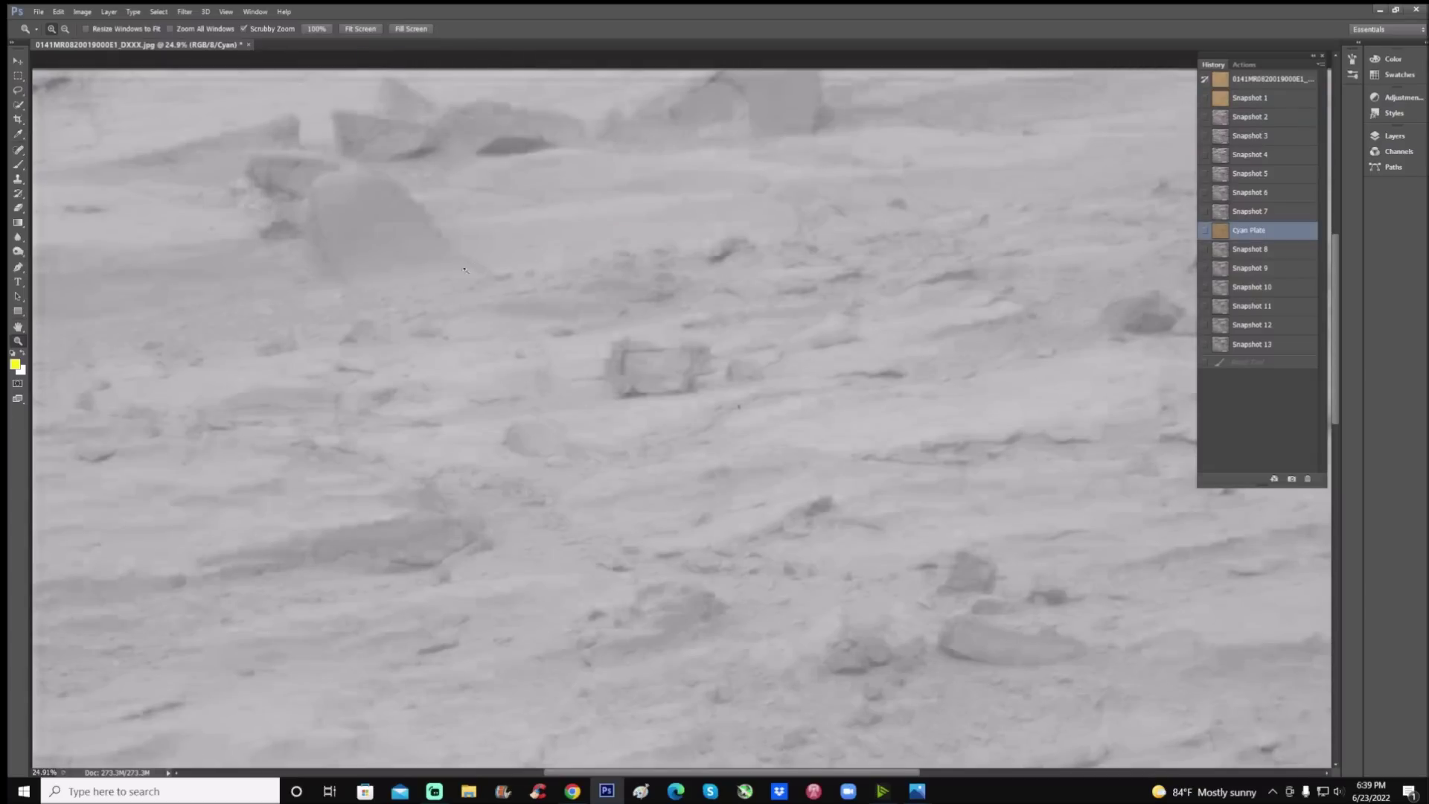
# Circle the large smooth boulder in the upper part of the image with a freehand Brush stroke.
pyautogui.scroll(3, 468, 262)
pyautogui.moveTo(283, 243); pyautogui.dragTo(307, 233)
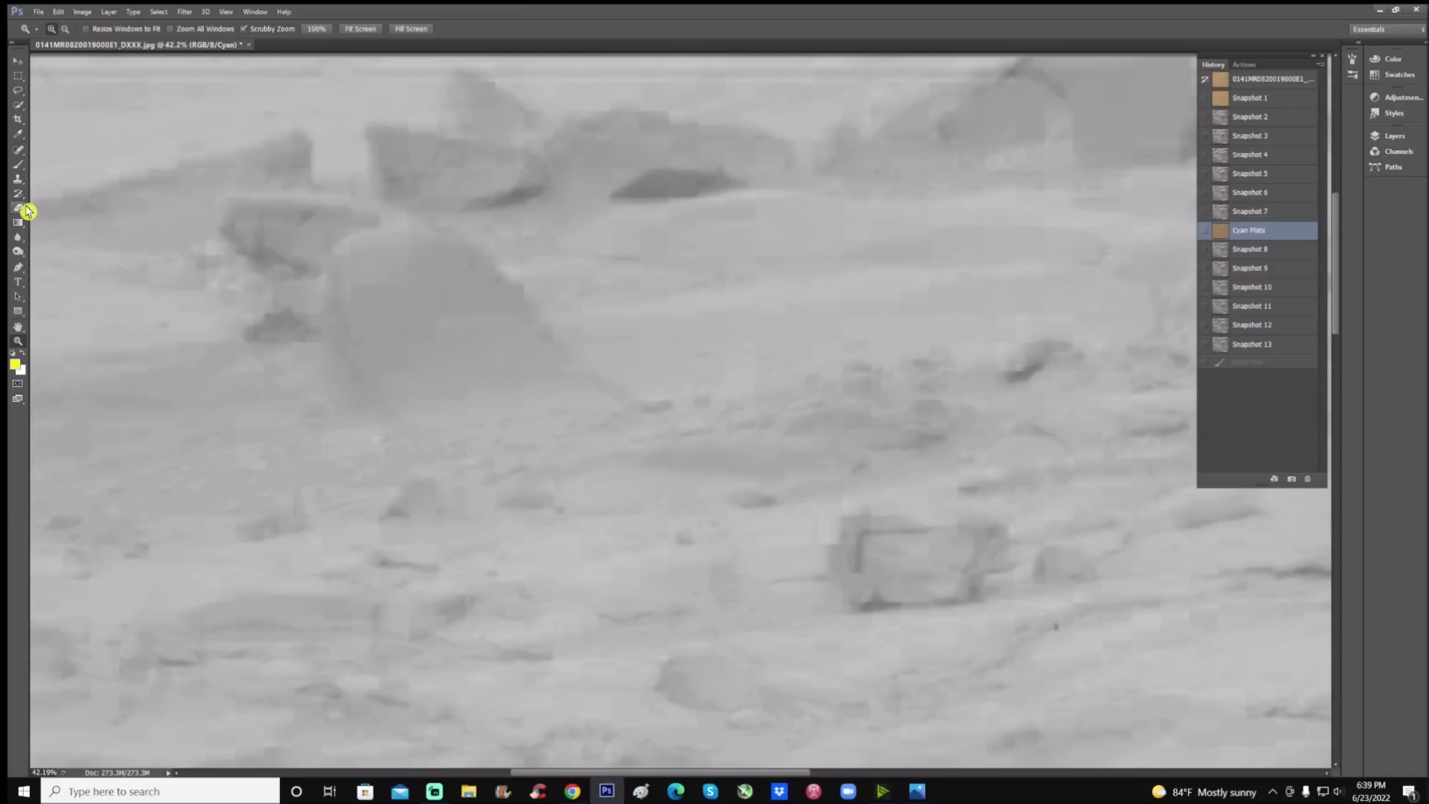
pyautogui.click(18, 164)
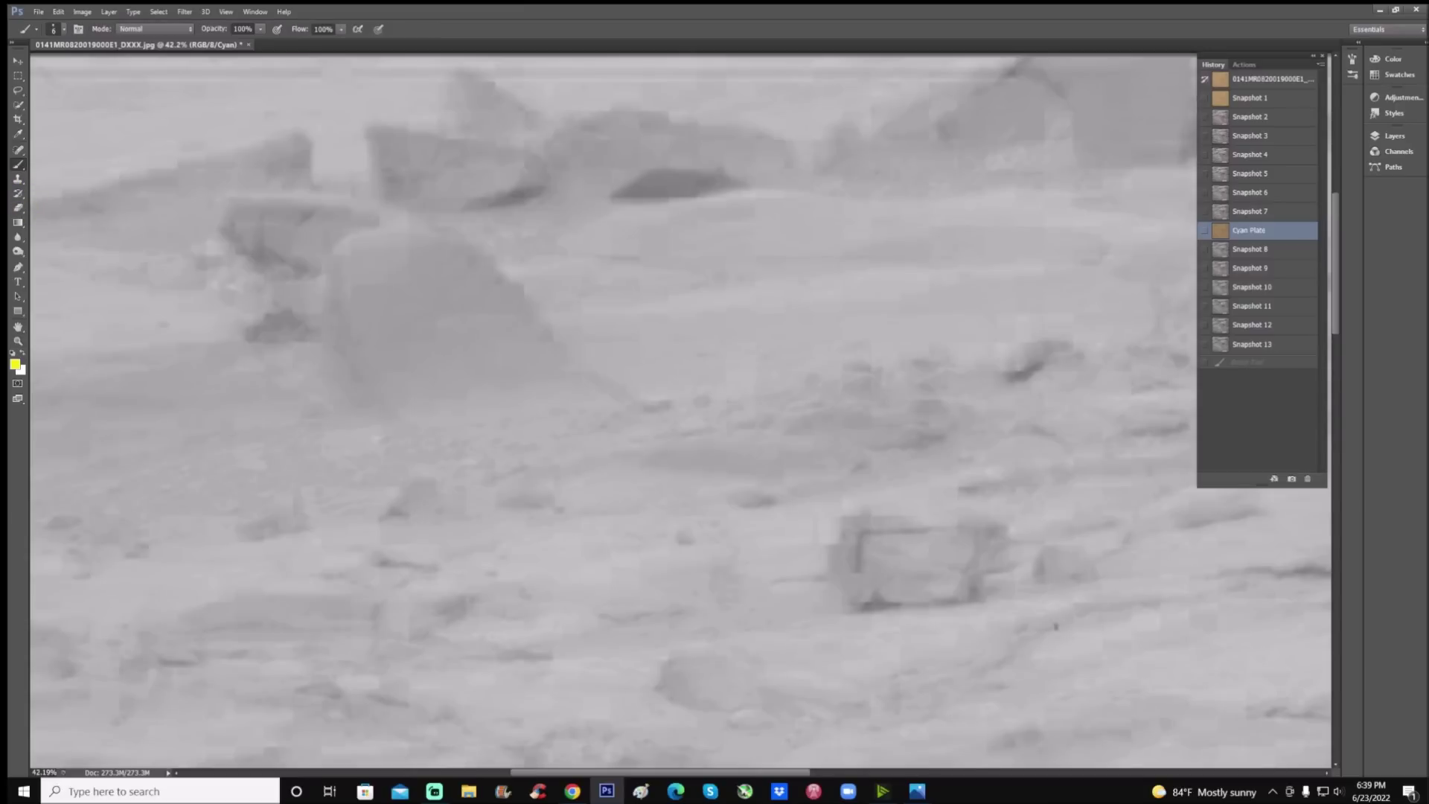
pyautogui.moveTo(369, 216)
pyautogui.mouseDown()
pyautogui.moveTo(271, 273)
pyautogui.moveTo(271, 337)
pyautogui.moveTo(309, 400)
pyautogui.moveTo(384, 445)
pyautogui.moveTo(609, 464)
pyautogui.moveTo(693, 340)
pyautogui.moveTo(573, 228)
pyautogui.moveTo(490, 207)
pyautogui.moveTo(359, 220)
pyautogui.mouseUp()
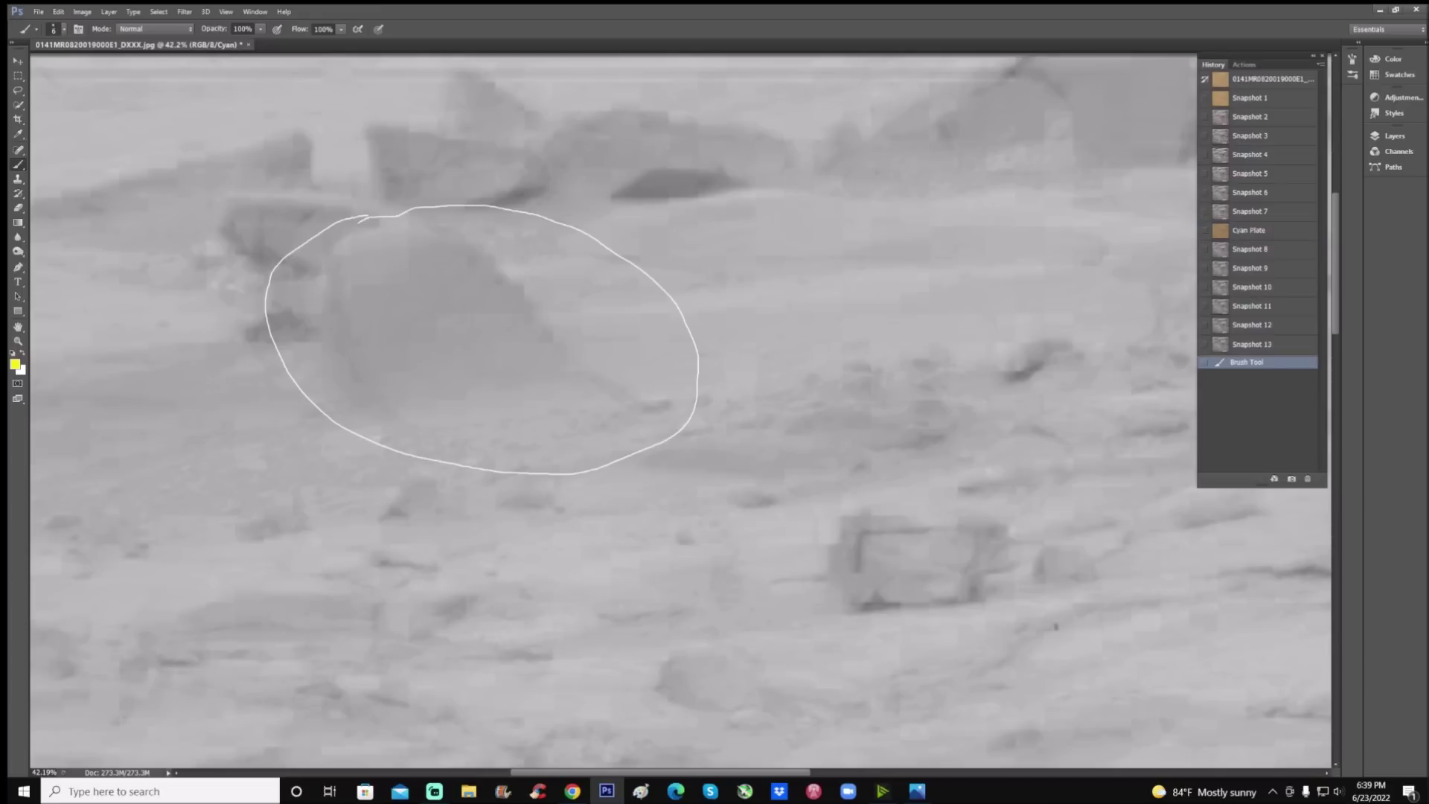
# Trace the stair-stepped pixel edges on the upper slope and across the middle of the circled boulder with the Brush.
pyautogui.scroll(3, 670, 409)
pyautogui.hotkey('ctrl', '+')
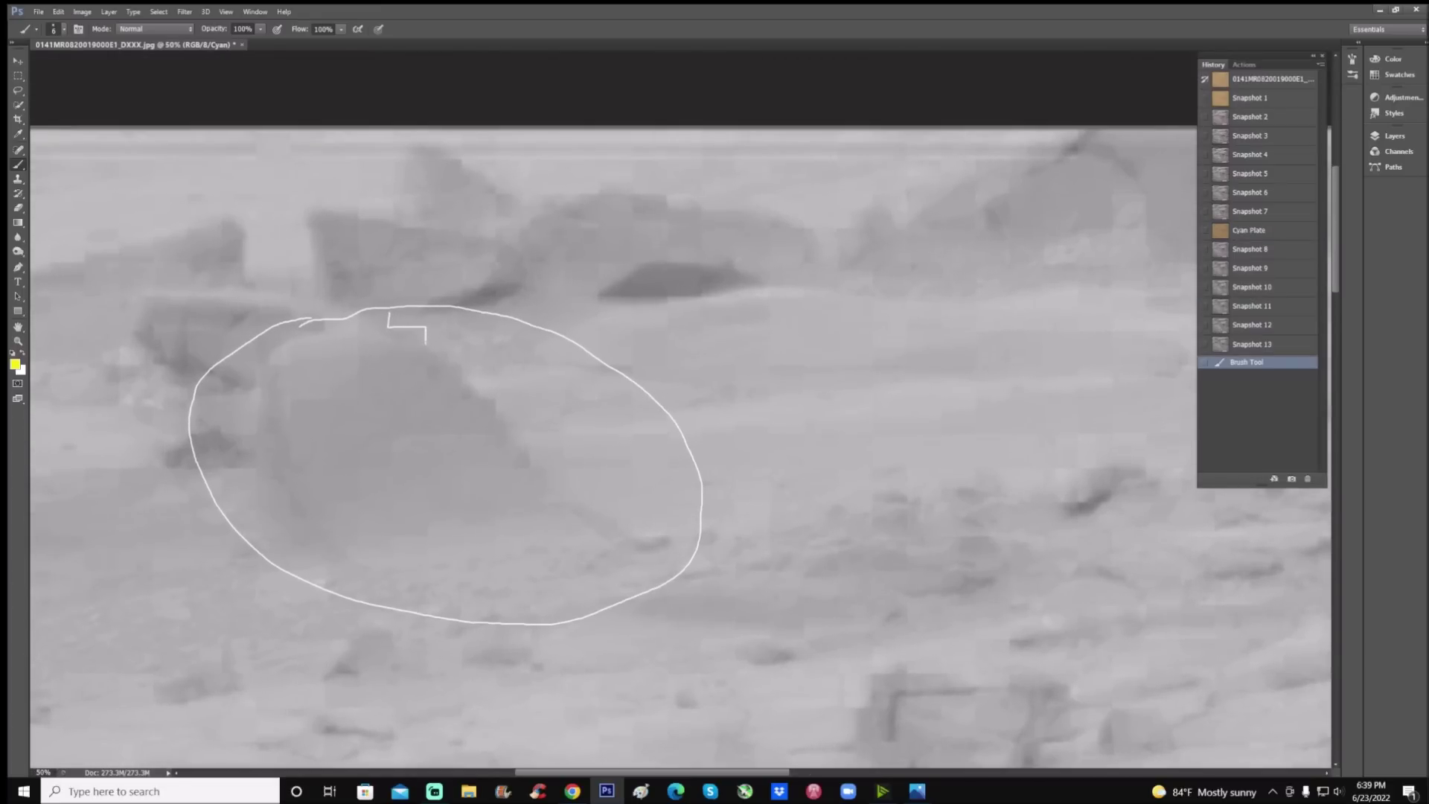
pyautogui.moveTo(425, 361)
pyautogui.mouseDown()
pyautogui.moveTo(462, 361)
pyautogui.moveTo(456, 398)
pyautogui.moveTo(496, 424)
pyautogui.mouseUp()
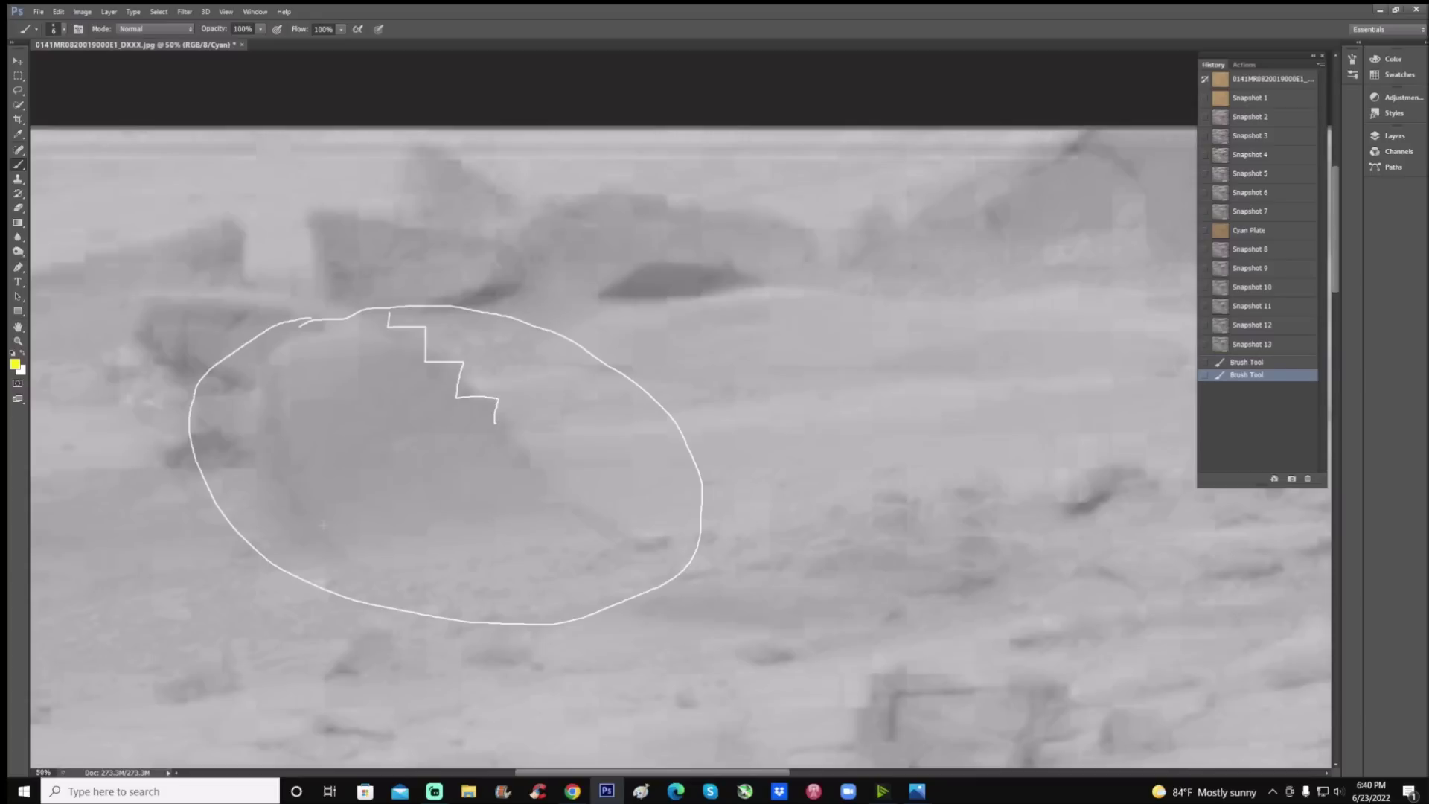
pyautogui.moveTo(356, 501)
pyautogui.mouseDown()
pyautogui.moveTo(357, 471)
pyautogui.moveTo(390, 461)
pyautogui.moveTo(392, 434)
pyautogui.moveTo(484, 432)
pyautogui.moveTo(537, 461)
pyautogui.mouseUp()
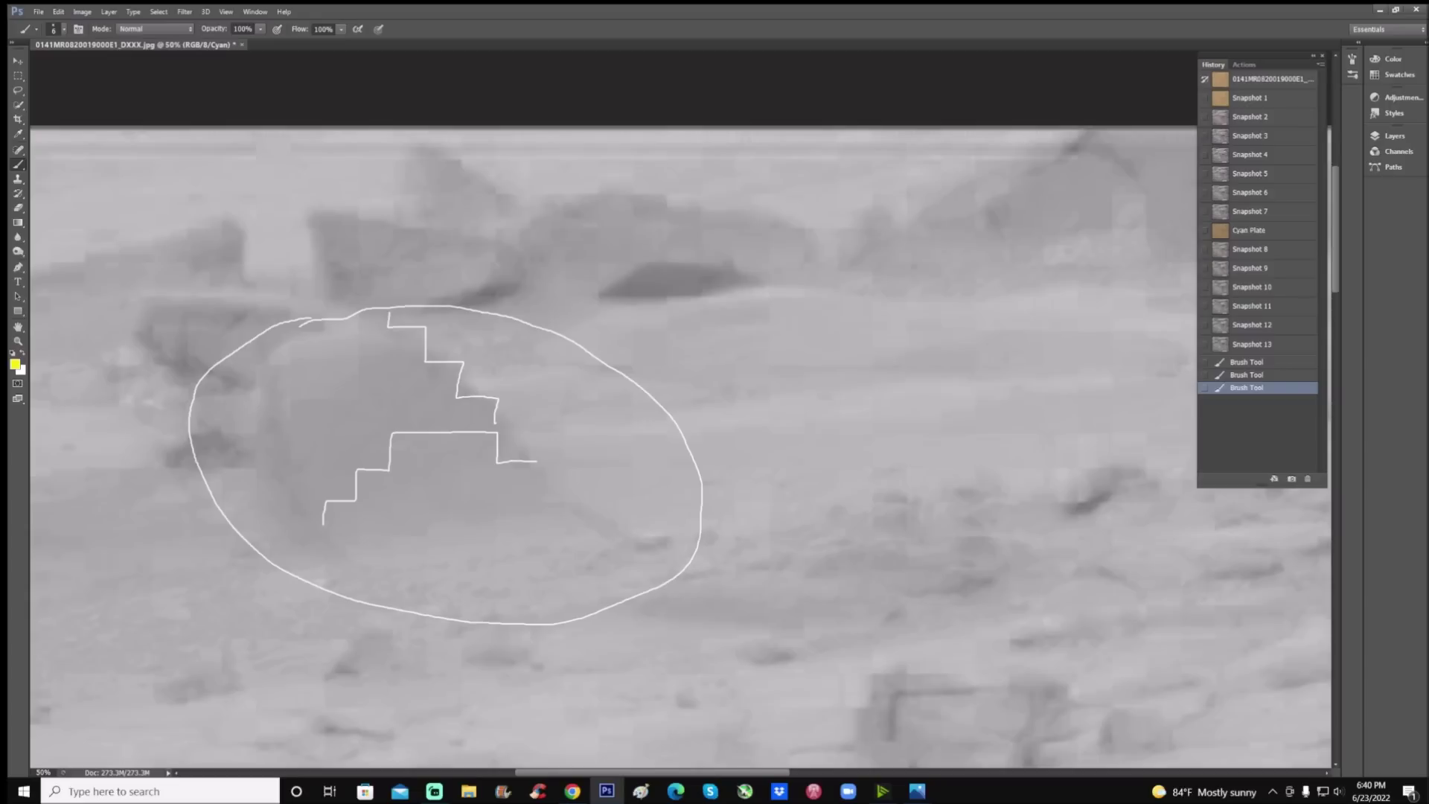
# Trace the blocky top edge and inner corner of the box-shaped rock with the Brush, adding a small X above its top edge.
pyautogui.moveTo(537, 461); pyautogui.dragTo(213, 417)
pyautogui.scroll(-2, 670, 410)
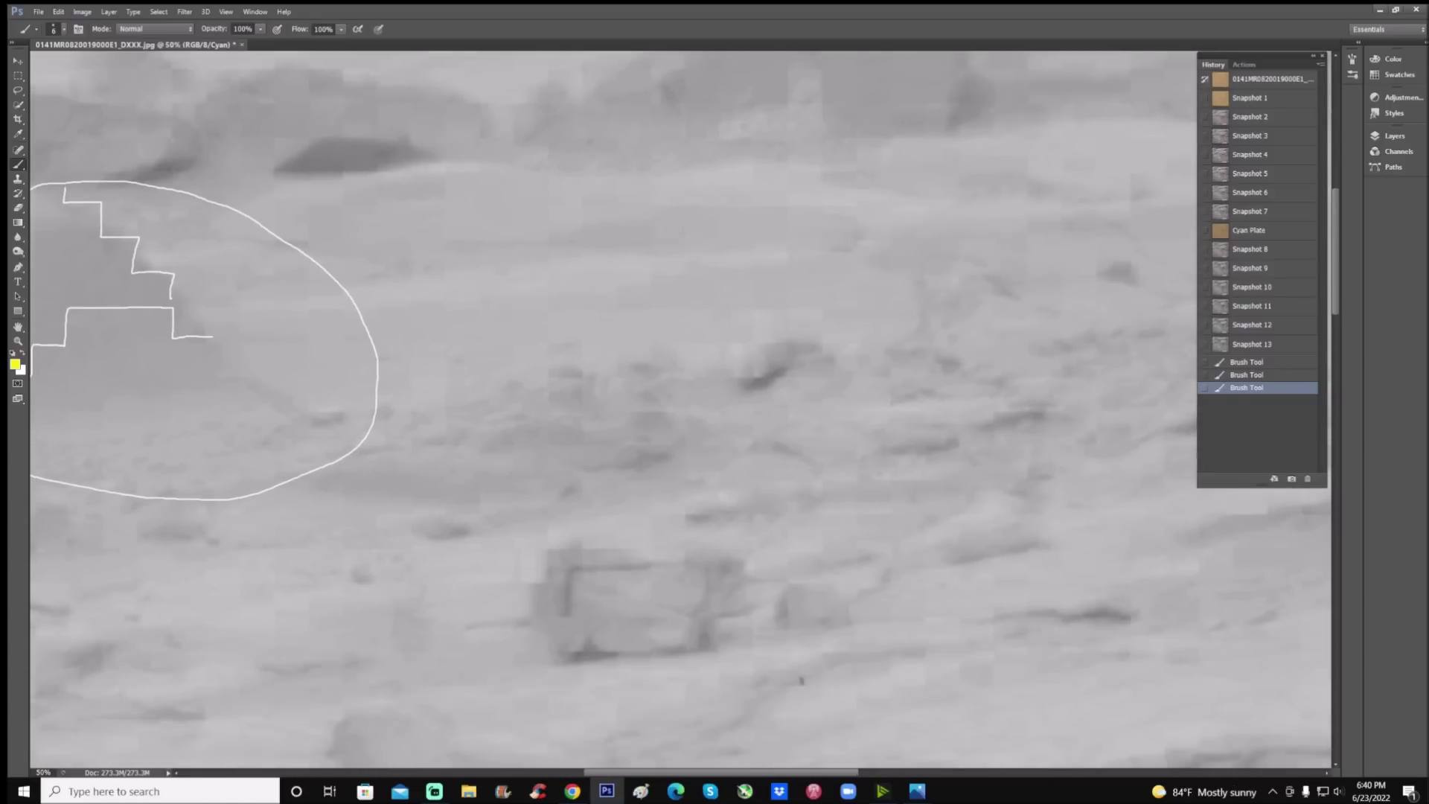
pyautogui.scroll(-2, 321, 491)
pyautogui.hotkey('ctrl', '+')
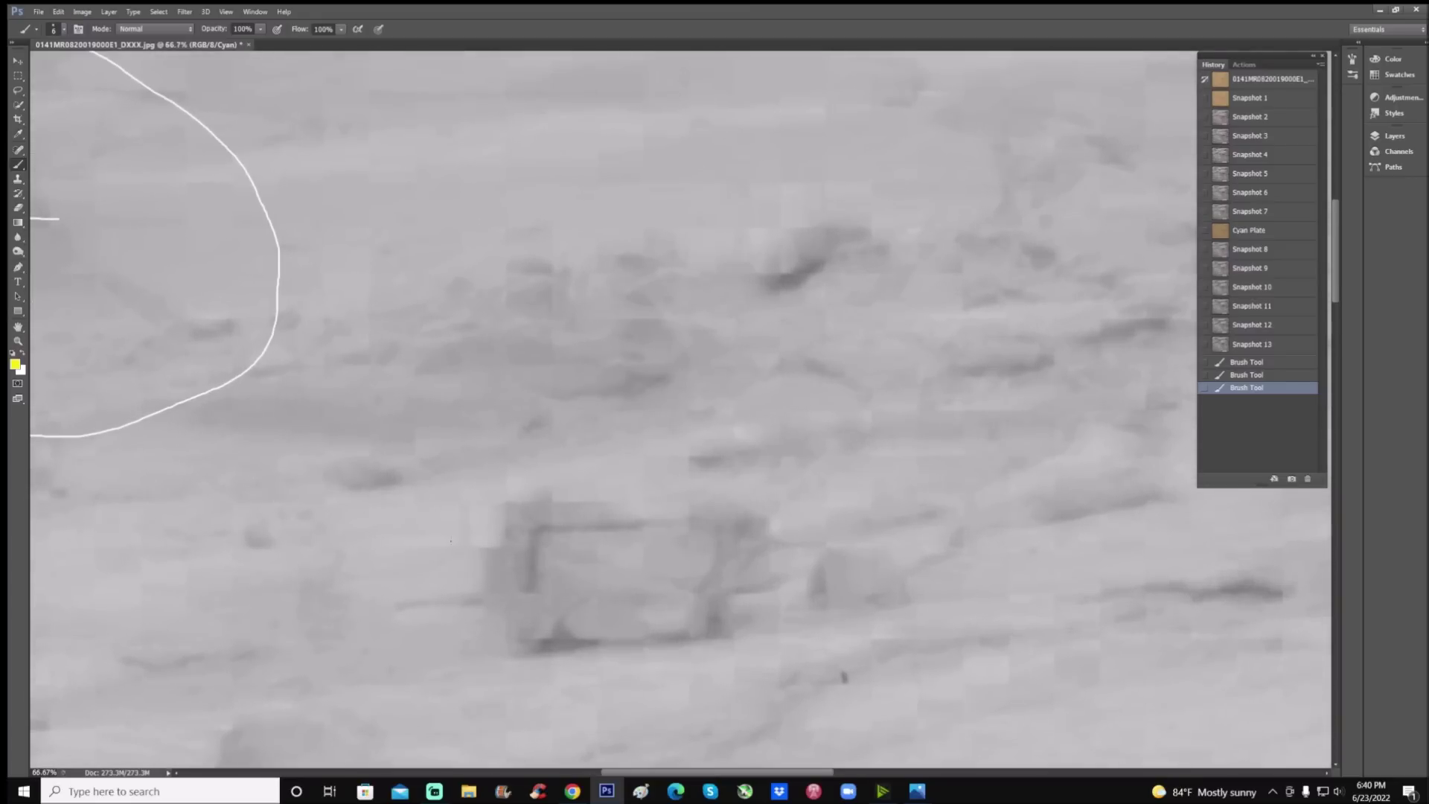
pyautogui.moveTo(469, 545)
pyautogui.mouseDown()
pyautogui.moveTo(500, 549)
pyautogui.moveTo(509, 516)
pyautogui.moveTo(550, 493)
pyautogui.moveTo(634, 501)
pyautogui.mouseUp()
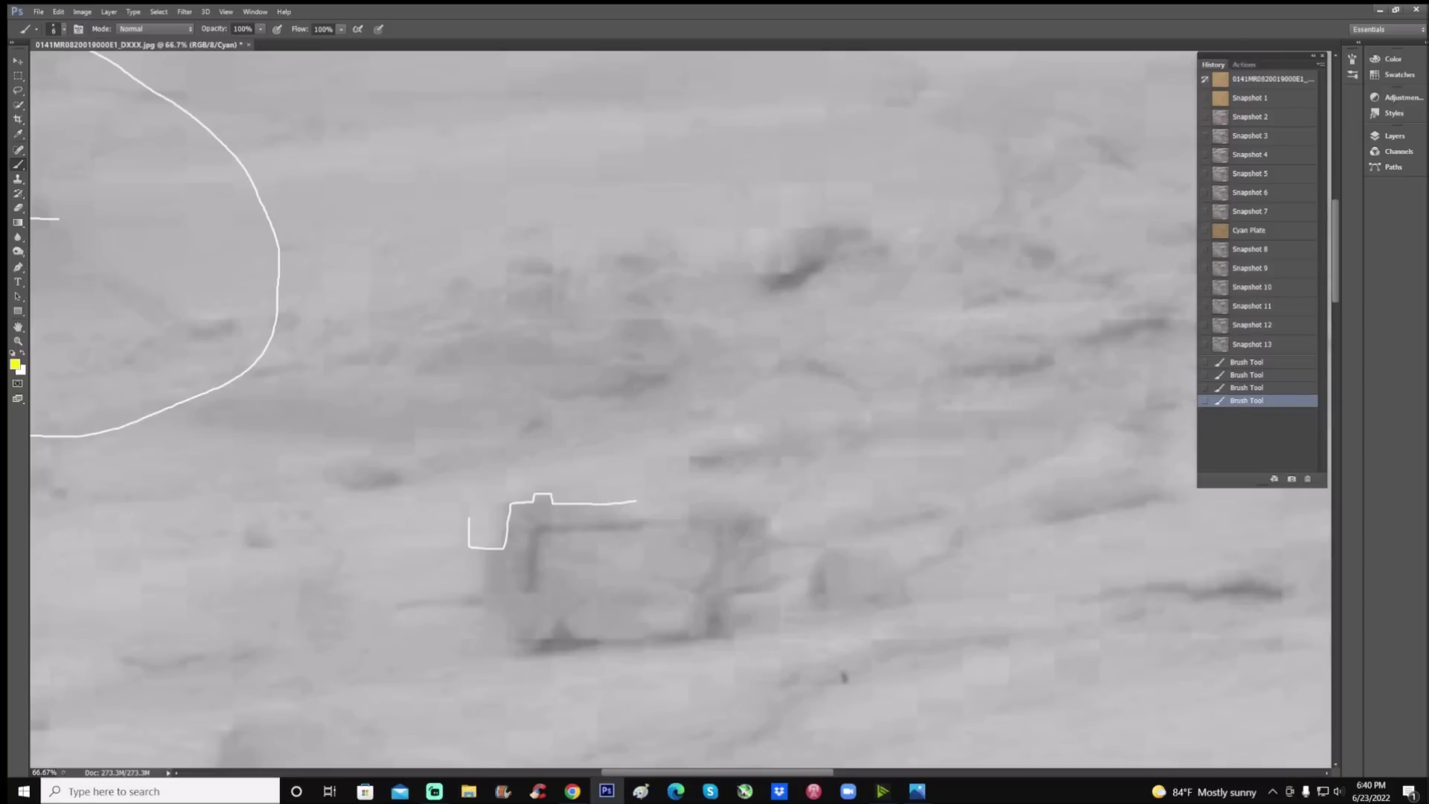
pyautogui.moveTo(531, 588)
pyautogui.mouseDown()
pyautogui.moveTo(542, 535)
pyautogui.moveTo(565, 525)
pyautogui.moveTo(679, 522)
pyautogui.mouseUp()
pyautogui.moveTo(556, 500)
pyautogui.mouseDown()
pyautogui.moveTo(656, 505)
pyautogui.moveTo(650, 486)
pyautogui.moveTo(671, 506)
pyautogui.mouseUp()
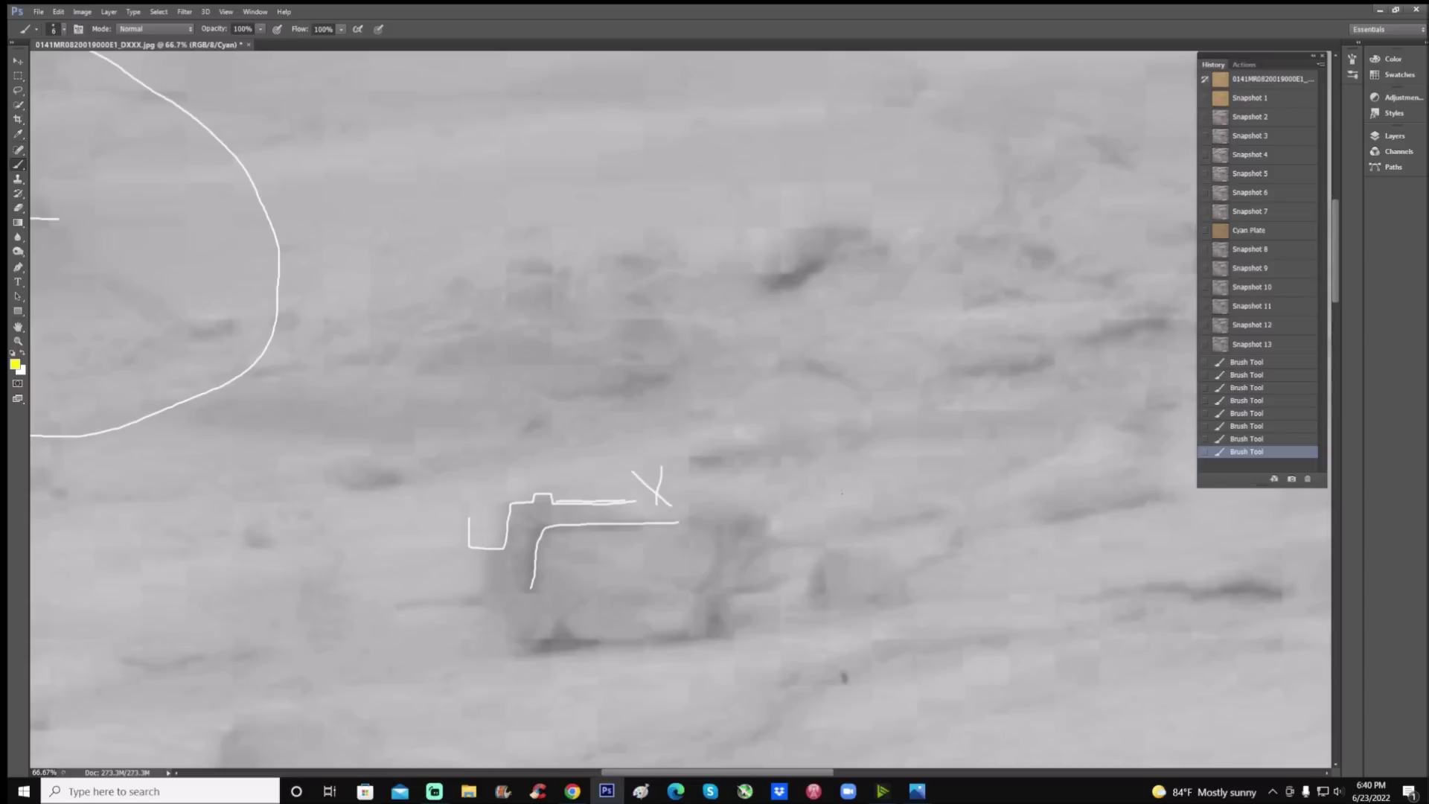
# Try a short Brush stroke over the rubble above the box-shaped rock and undo the last two strokes.
pyautogui.scroll(3, 670, 409)
pyautogui.moveTo(620, 250)
pyautogui.mouseDown()
pyautogui.moveTo(374, 245)
pyautogui.moveTo(255, 262)
pyautogui.moveTo(278, 406)
pyautogui.moveTo(477, 431)
pyautogui.moveTo(710, 426)
pyautogui.moveTo(802, 362)
pyautogui.moveTo(916, 355)
pyautogui.moveTo(1013, 308)
pyautogui.moveTo(969, 235)
pyautogui.moveTo(801, 224)
pyautogui.moveTo(572, 249)
pyautogui.mouseUp()
pyautogui.hotkey('ctrl', 'alt', 'z')
pyautogui.hotkey('ctrl', 'alt', 'z')
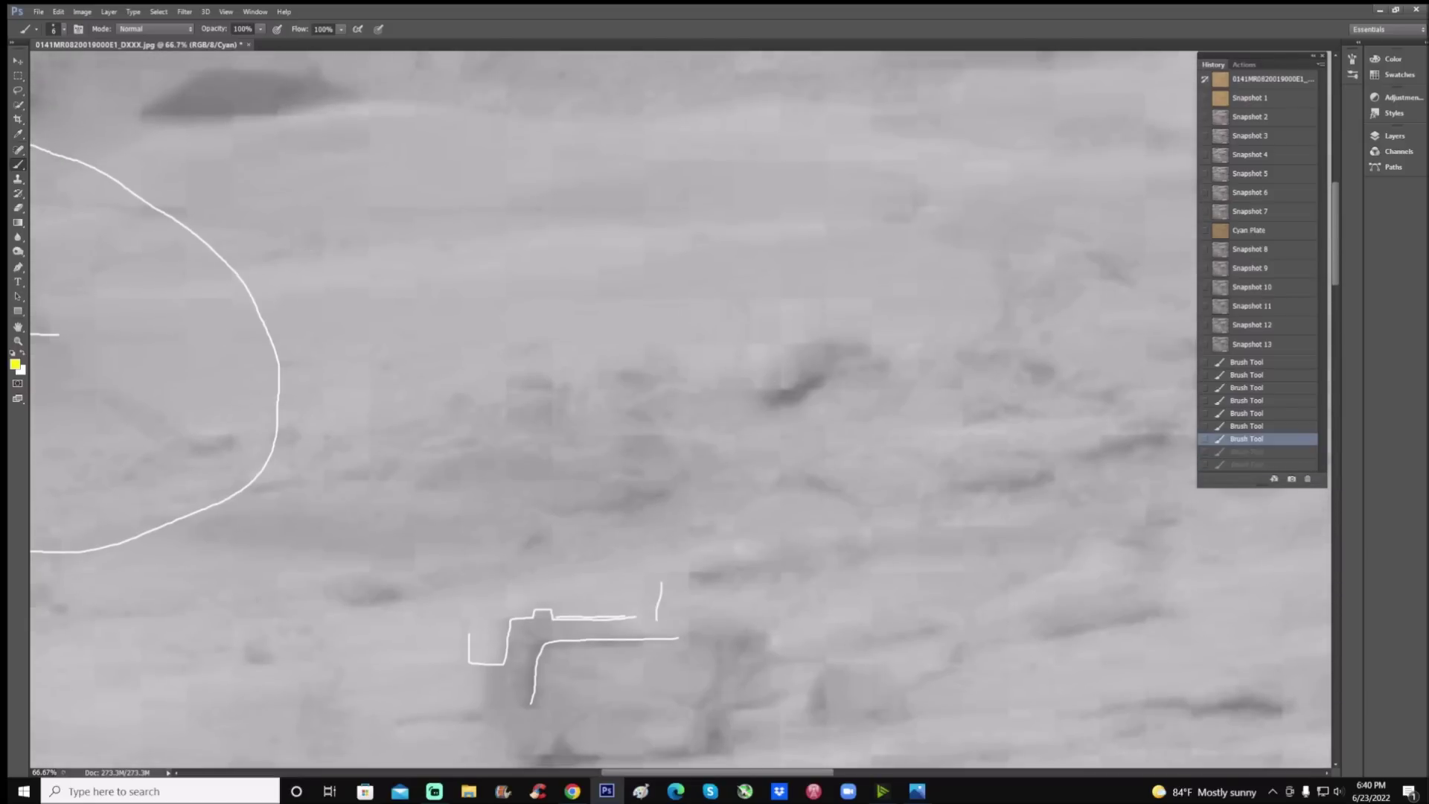
# Outline the long strip of dark rubble above the box-shaped rock and draw a wide flat X over it.
pyautogui.moveTo(785, 368)
pyautogui.mouseDown()
pyautogui.moveTo(868, 354)
pyautogui.moveTo(770, 379)
pyautogui.moveTo(696, 366)
pyautogui.moveTo(558, 376)
pyautogui.moveTo(547, 402)
pyautogui.moveTo(444, 405)
pyautogui.moveTo(373, 431)
pyautogui.moveTo(392, 483)
pyautogui.moveTo(556, 503)
pyautogui.moveTo(738, 461)
pyautogui.moveTo(800, 467)
pyautogui.moveTo(853, 442)
pyautogui.moveTo(1053, 433)
pyautogui.moveTo(1082, 391)
pyautogui.moveTo(959, 356)
pyautogui.moveTo(857, 356)
pyautogui.mouseUp()
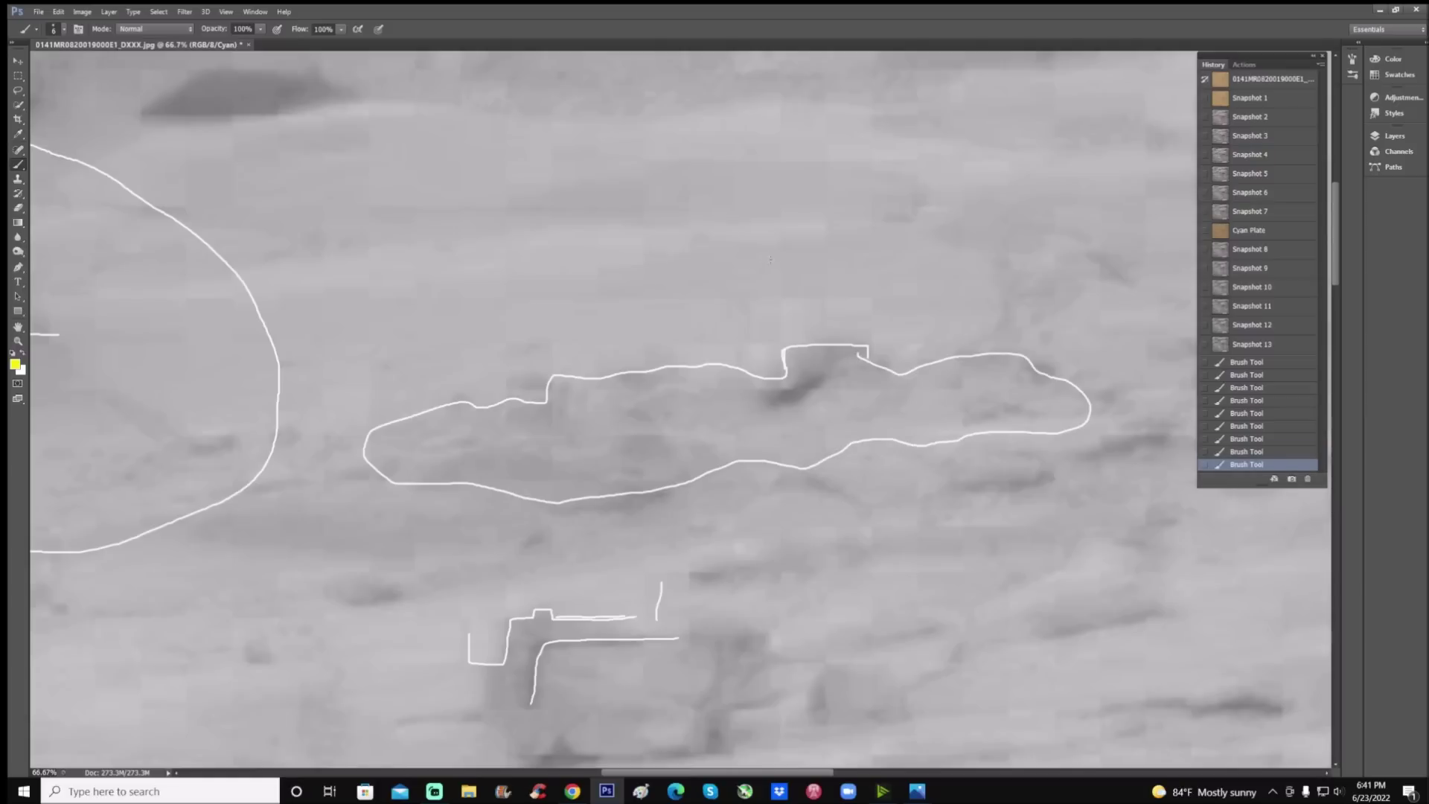
pyautogui.moveTo(903, 254); pyautogui.dragTo(446, 320)
pyautogui.moveTo(447, 267); pyautogui.dragTo(947, 311)
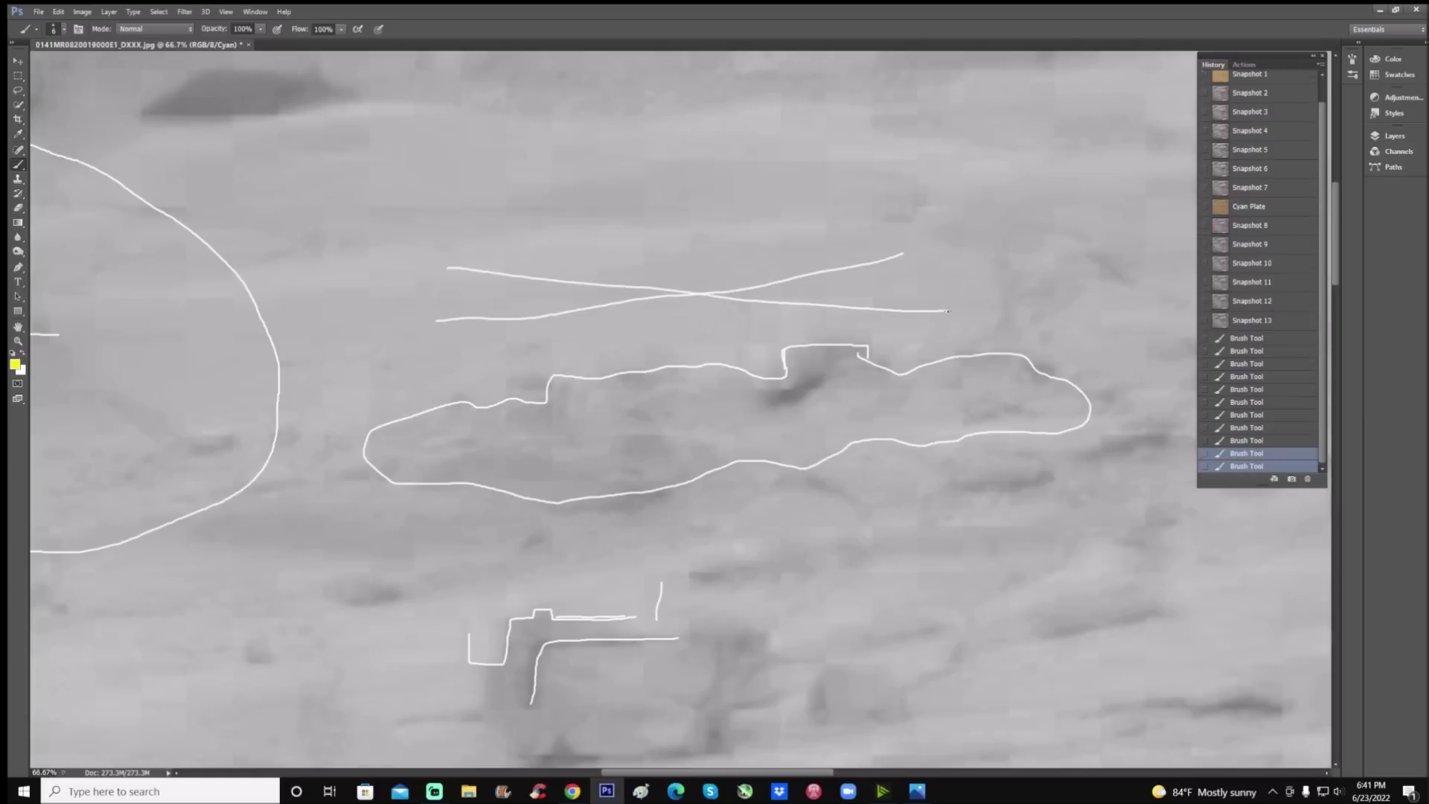
# Restore Snapshot 1 and set the proof setup back to Working CMYK.
pyautogui.hscroll(-2, 670, 409)
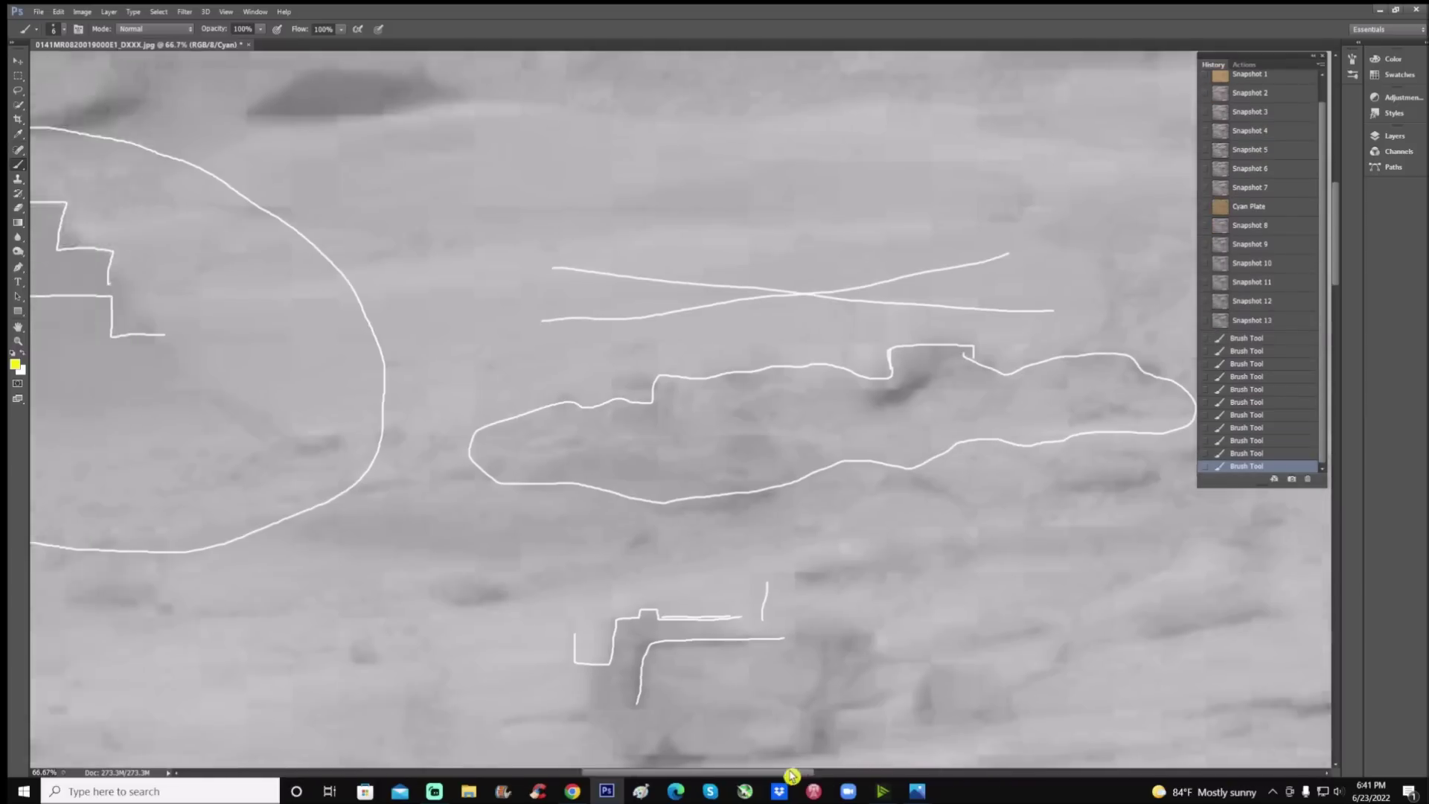
pyautogui.click(1251, 97)
pyautogui.hotkey('ctrl', '-')
pyautogui.hotkey('ctrl', '-')
pyautogui.click(226, 12)
pyautogui.moveTo(253, 25)
pyautogui.click(424, 45)
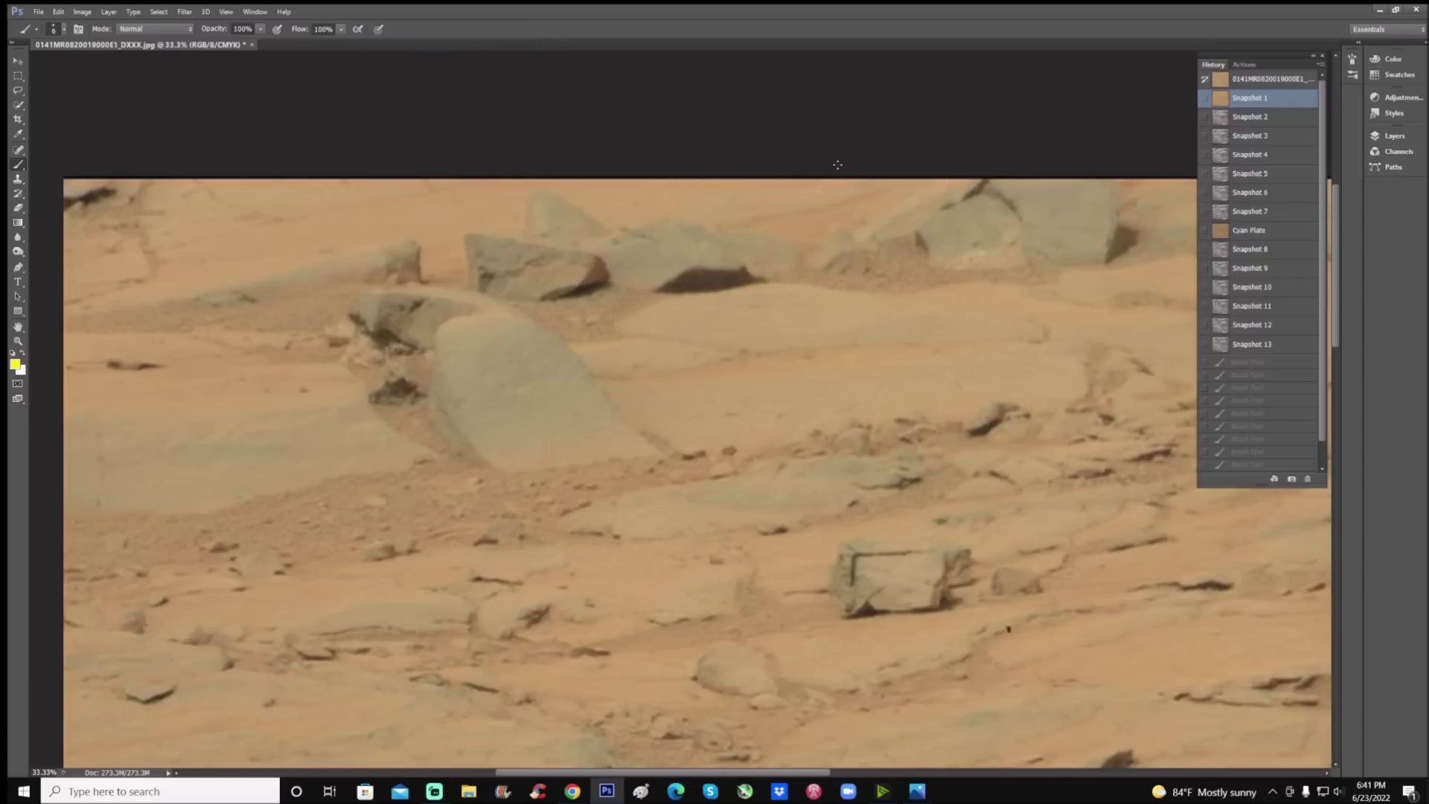
# Switch to Snapshot 2 and partially desaturate the image with a Hue/Saturation adjustment.
pyautogui.click(1258, 117)
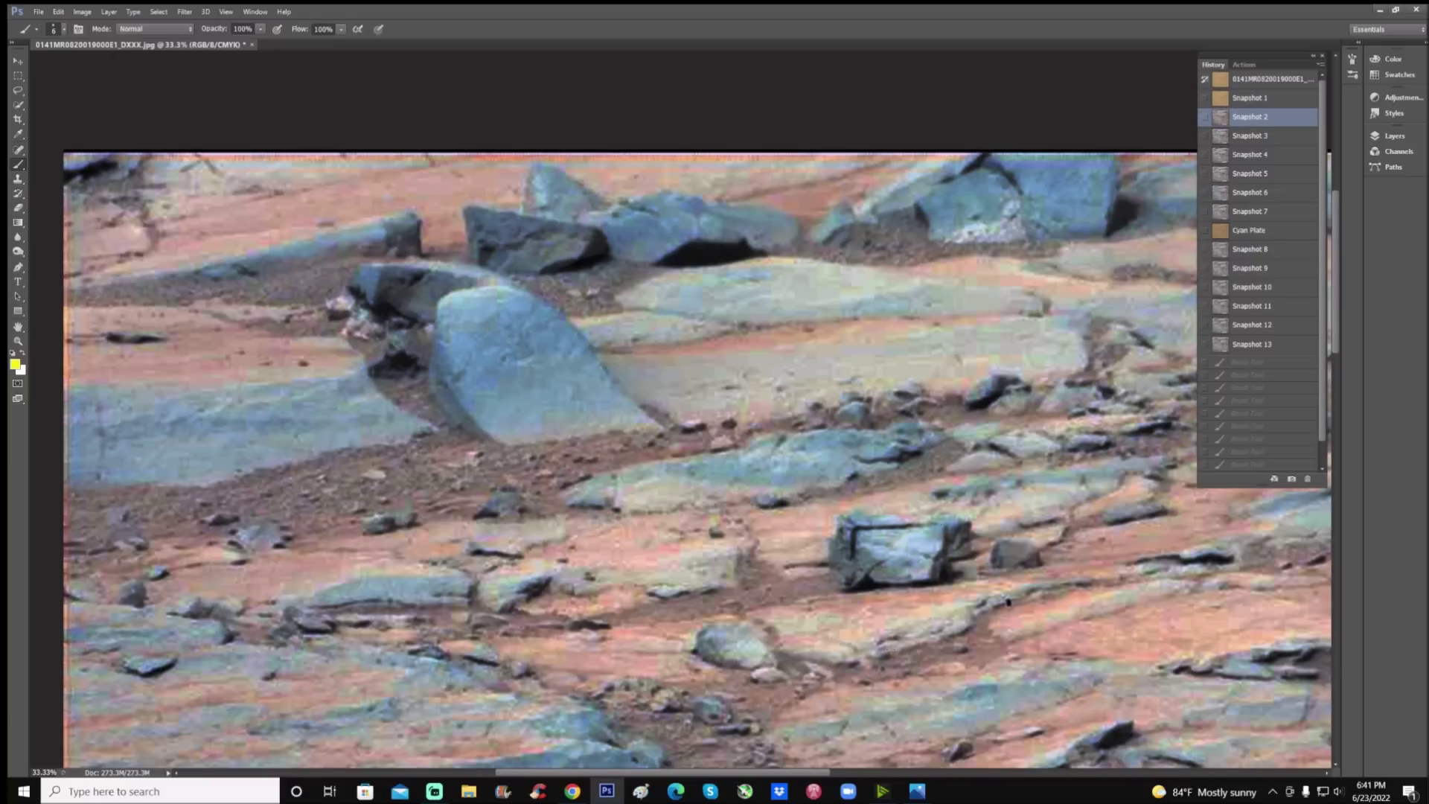
pyautogui.moveTo(1008, 601); pyautogui.dragTo(794, 602)
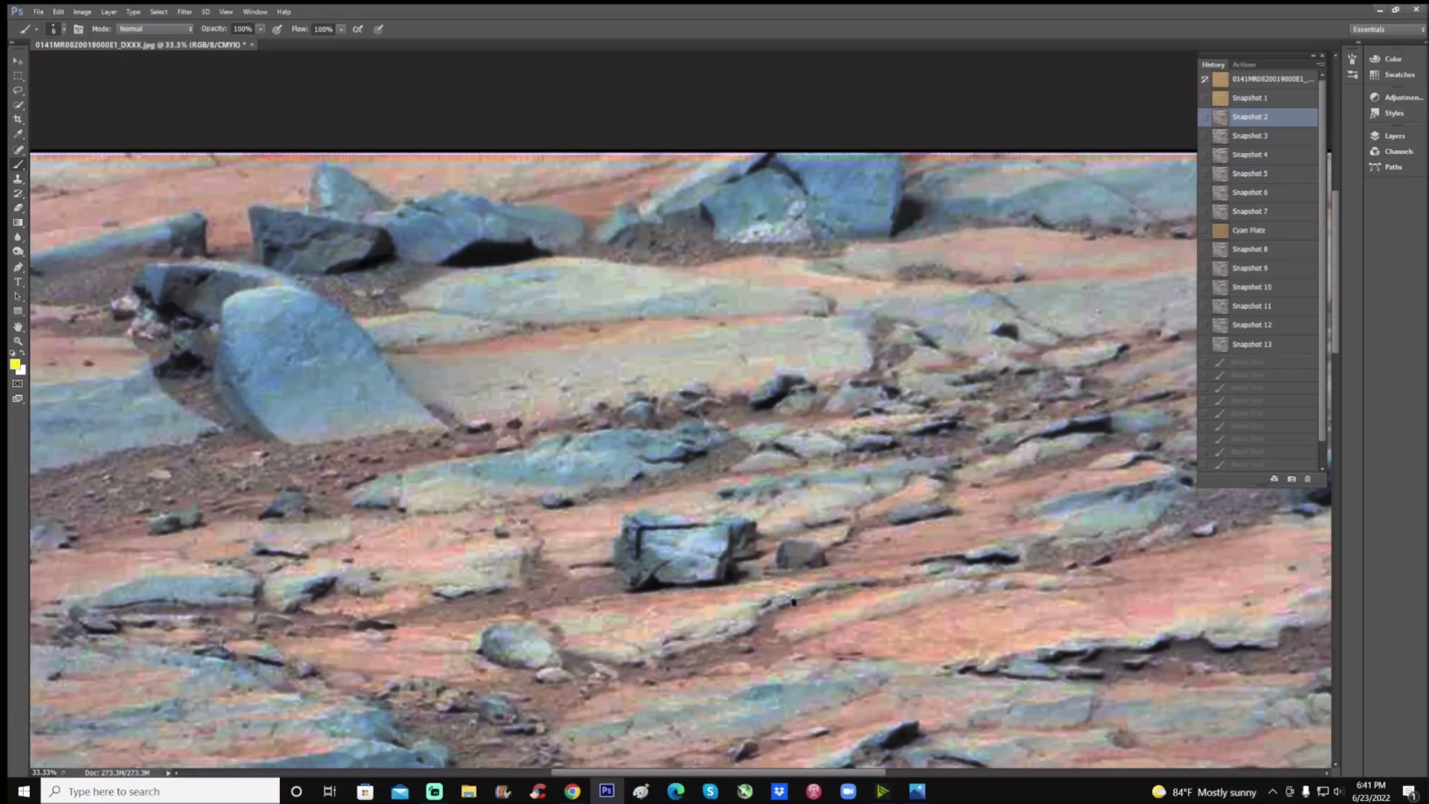
pyautogui.click(82, 11)
pyautogui.moveTo(140, 52)
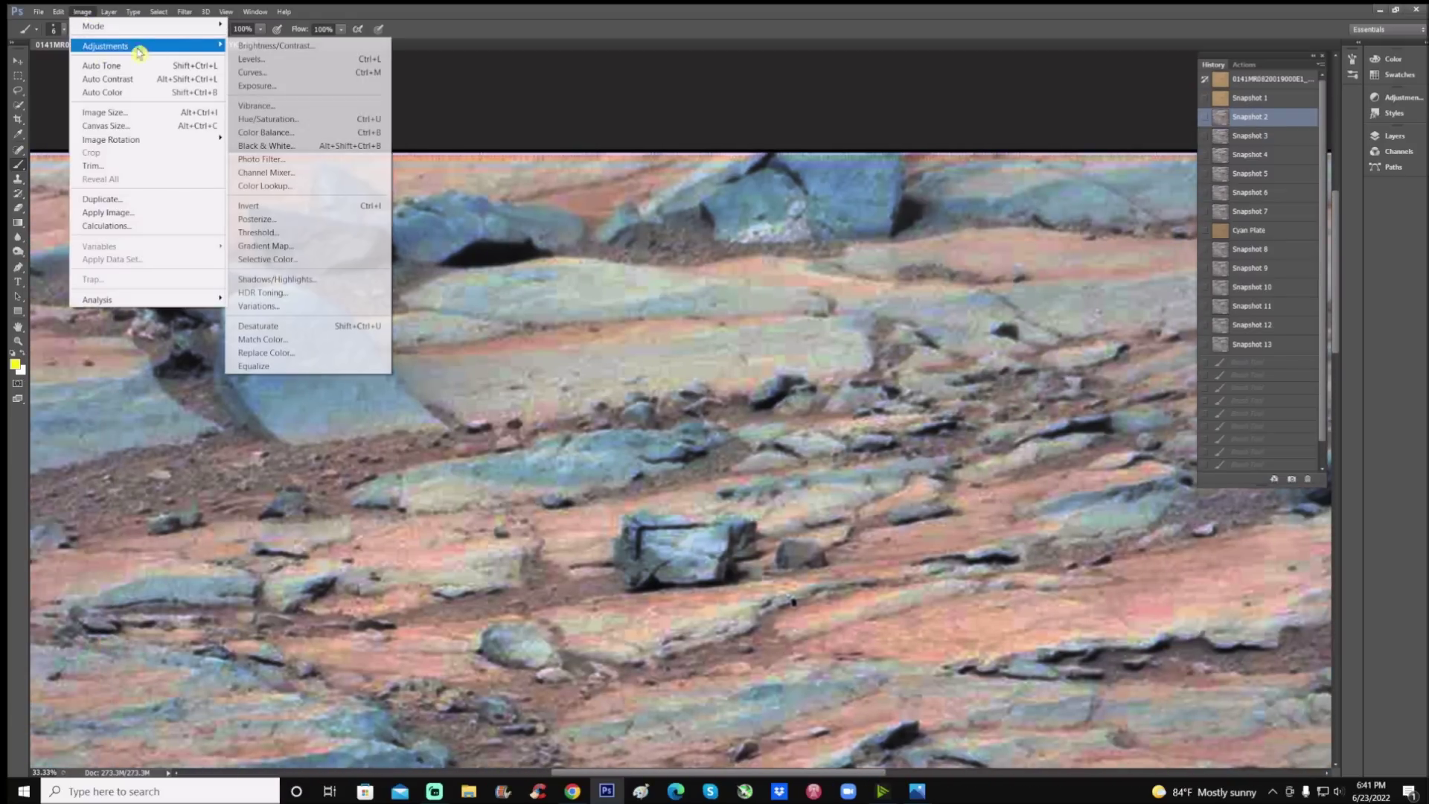
pyautogui.click(296, 121)
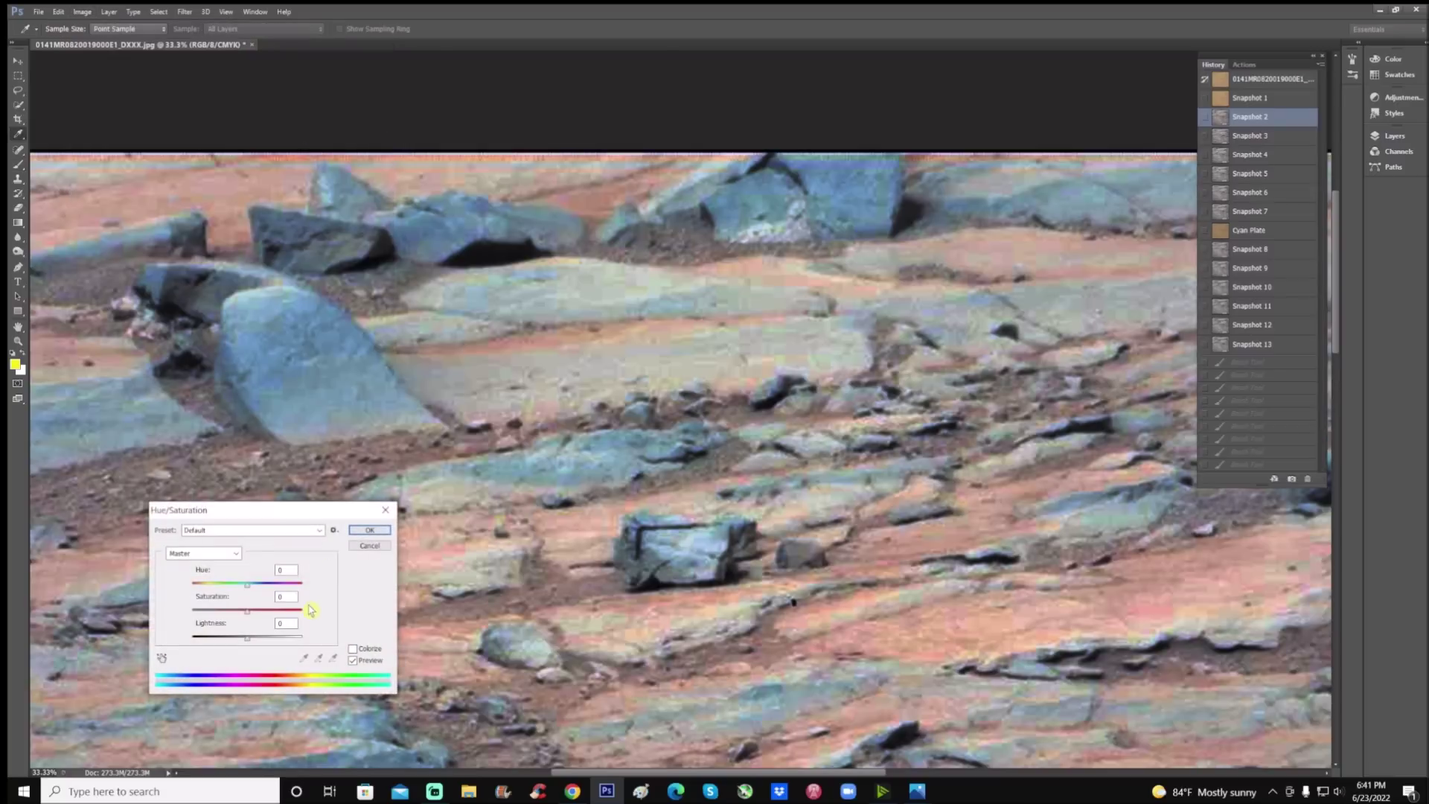
pyautogui.moveTo(246, 612); pyautogui.dragTo(207, 612)
pyautogui.press('Return')
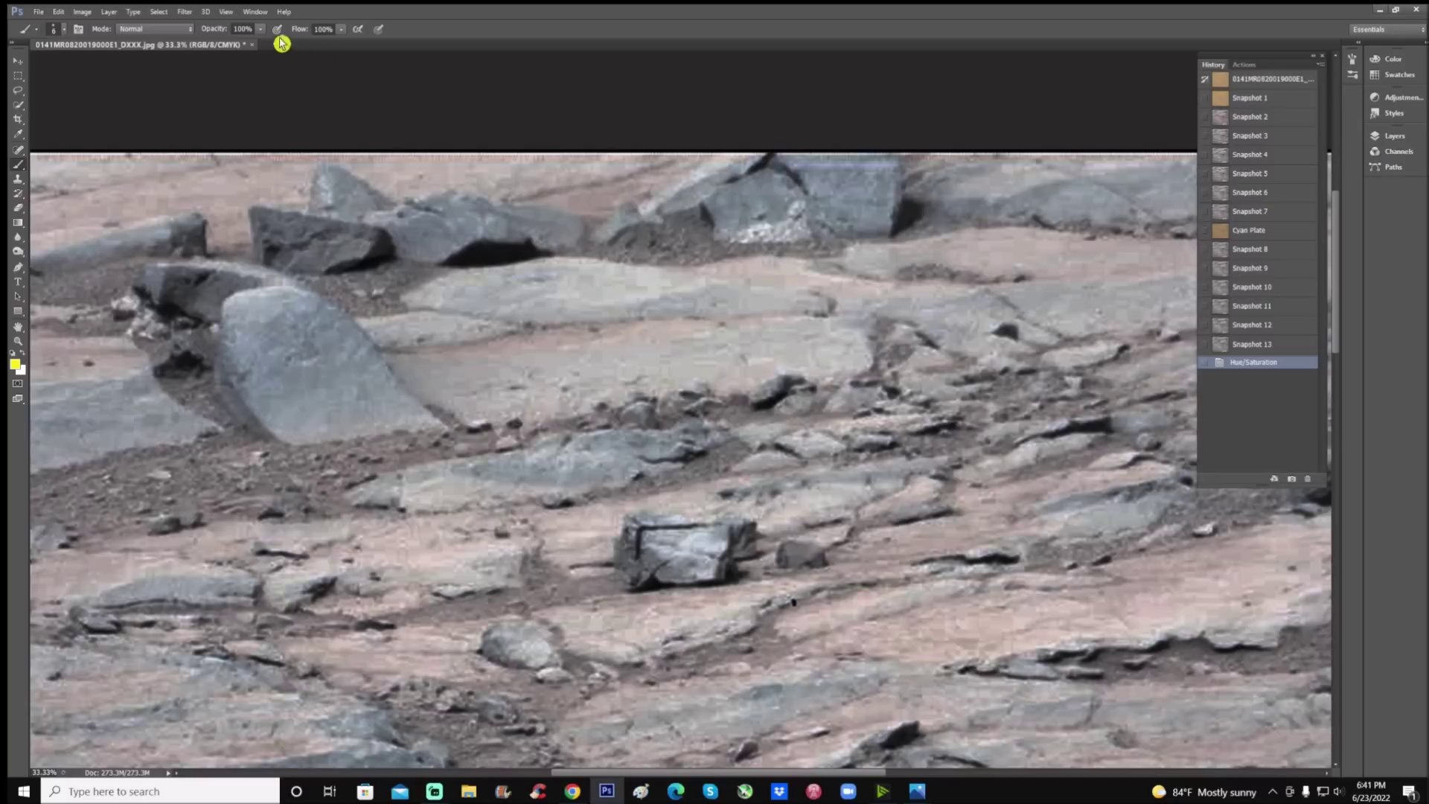
# Soft-proof the image with the Working Cyan Plate and revert it to Snapshot 2.
pyautogui.click(226, 12)
pyautogui.moveTo(279, 28)
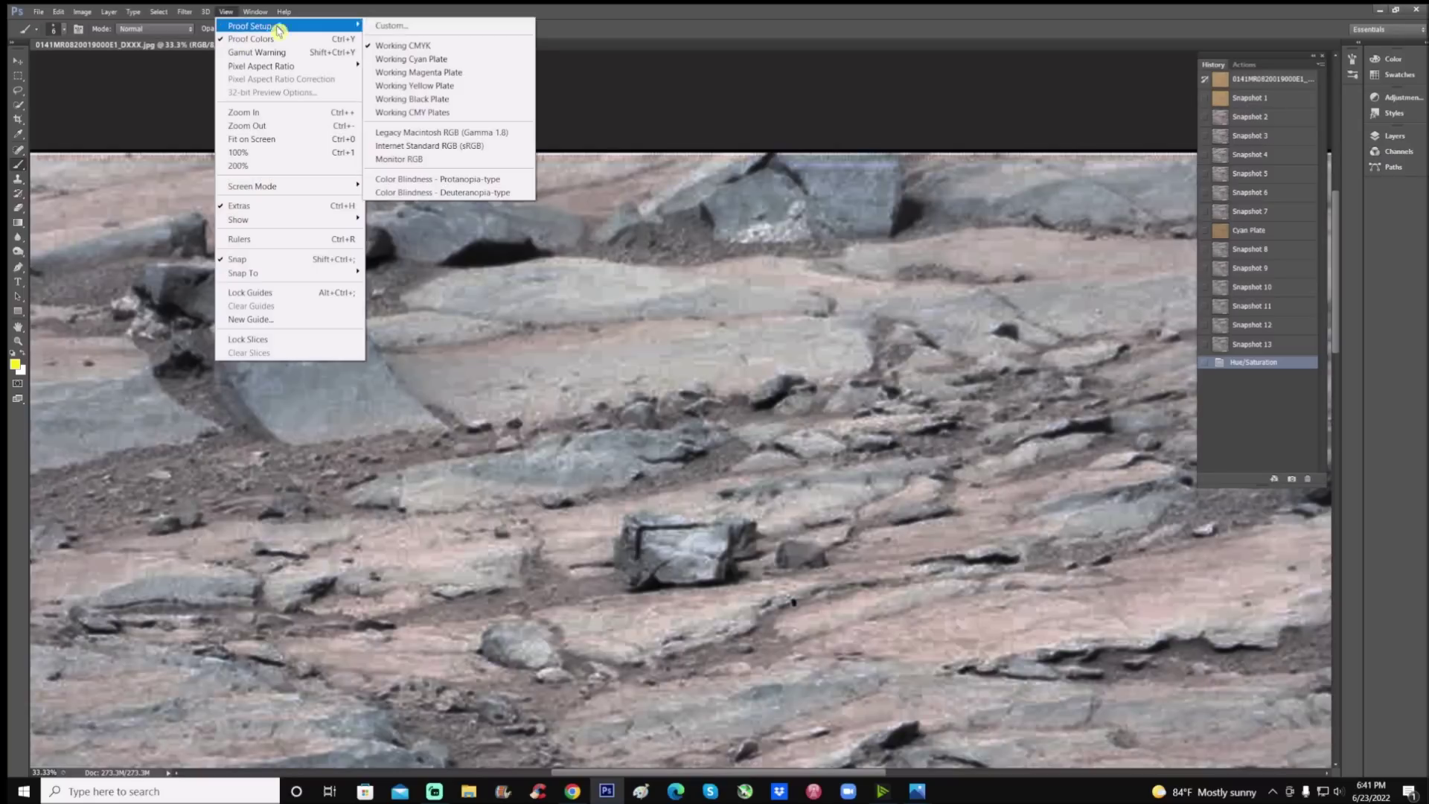
pyautogui.click(465, 62)
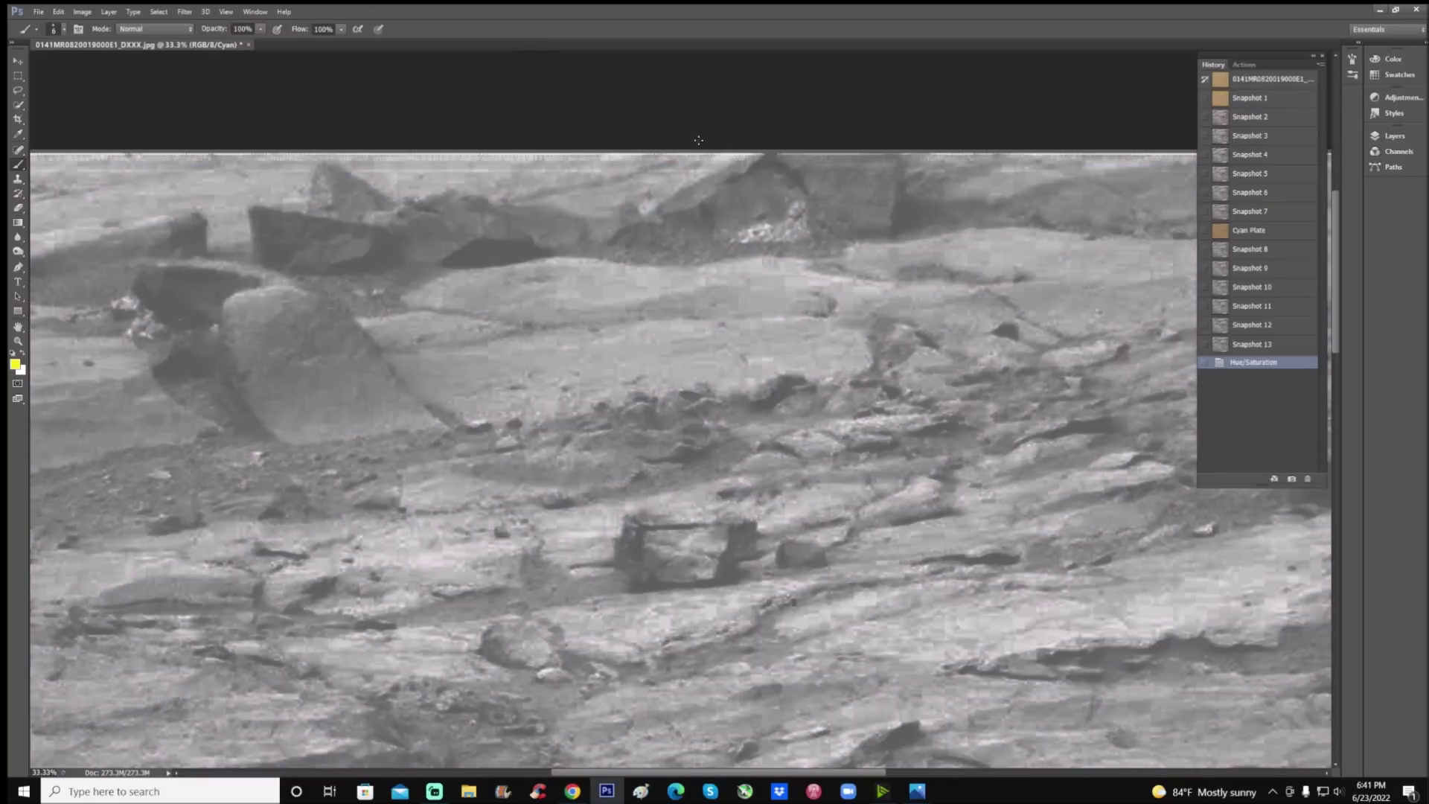
pyautogui.click(1251, 117)
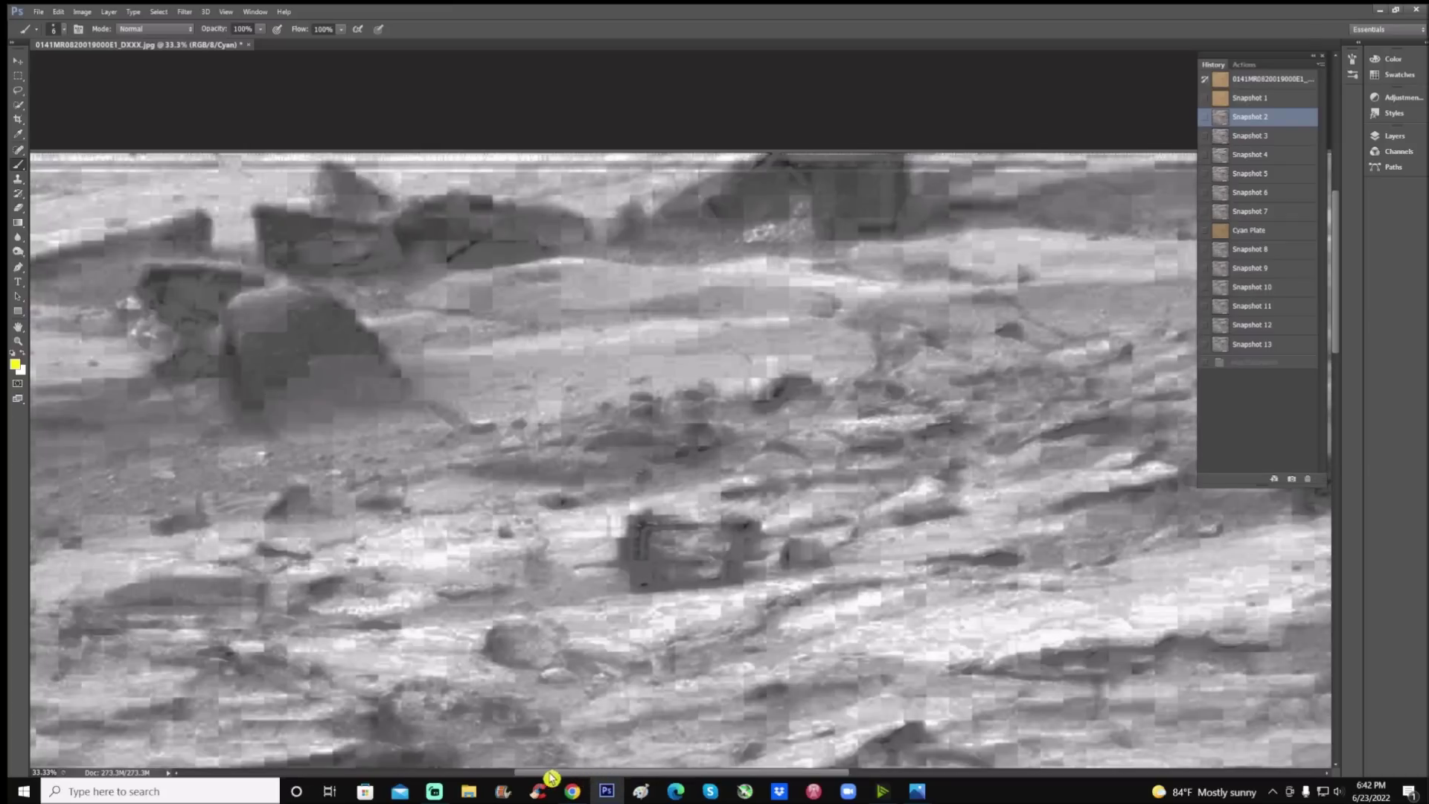
# Trace the stair-stepped block edges along both sides of the large boulder's upper part with the Brush.
pyautogui.hotkey('ctrl', '+')
pyautogui.moveTo(500, 319)
pyautogui.mouseDown()
pyautogui.moveTo(532, 319)
pyautogui.moveTo(537, 349)
pyautogui.moveTo(571, 355)
pyautogui.moveTo(568, 388)
pyautogui.moveTo(590, 387)
pyautogui.moveTo(598, 418)
pyautogui.mouseUp()
pyautogui.keyDown('shift'); pyautogui.click(398, 424); pyautogui.keyUp('shift')
pyautogui.keyDown('shift'); pyautogui.click(397, 393); pyautogui.keyUp('shift')
pyautogui.keyDown('shift'); pyautogui.click(455, 390); pyautogui.keyUp('shift')
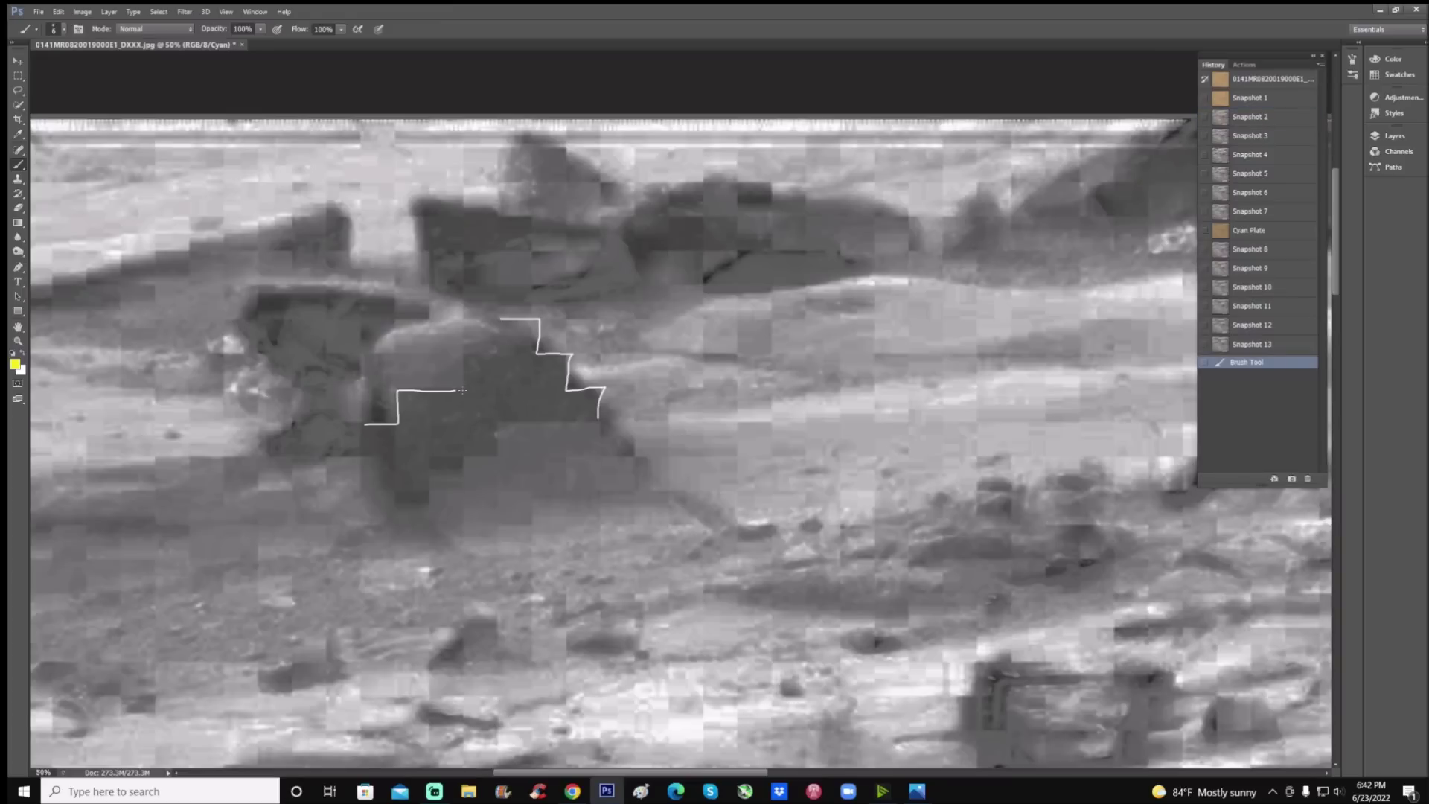
pyautogui.moveTo(462, 390); pyautogui.dragTo(460, 302)
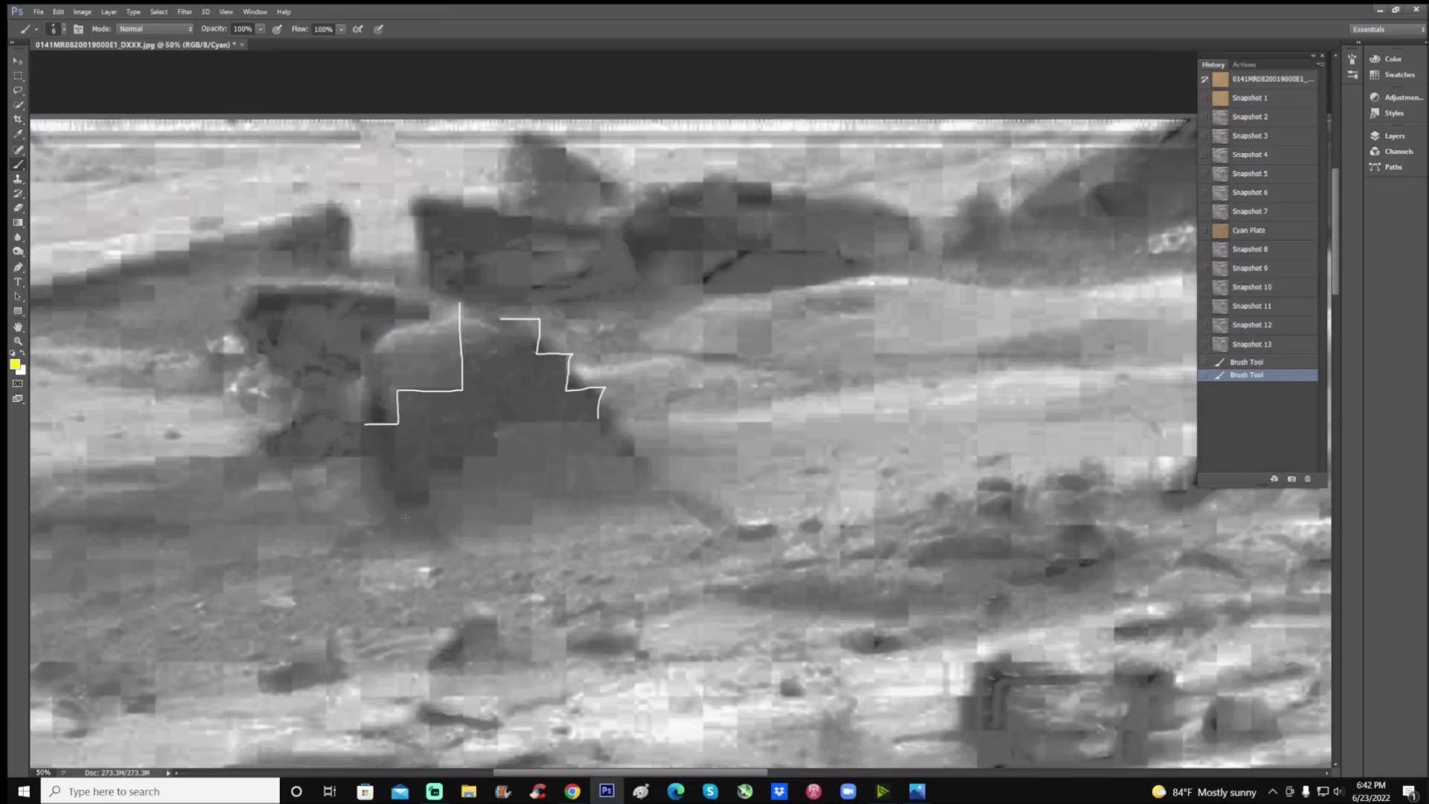
# Trace the stepped block boundary running across the lower part of the boulder with the Brush.
pyautogui.moveTo(397, 501)
pyautogui.mouseDown()
pyautogui.moveTo(427, 488)
pyautogui.moveTo(431, 456)
pyautogui.mouseUp()
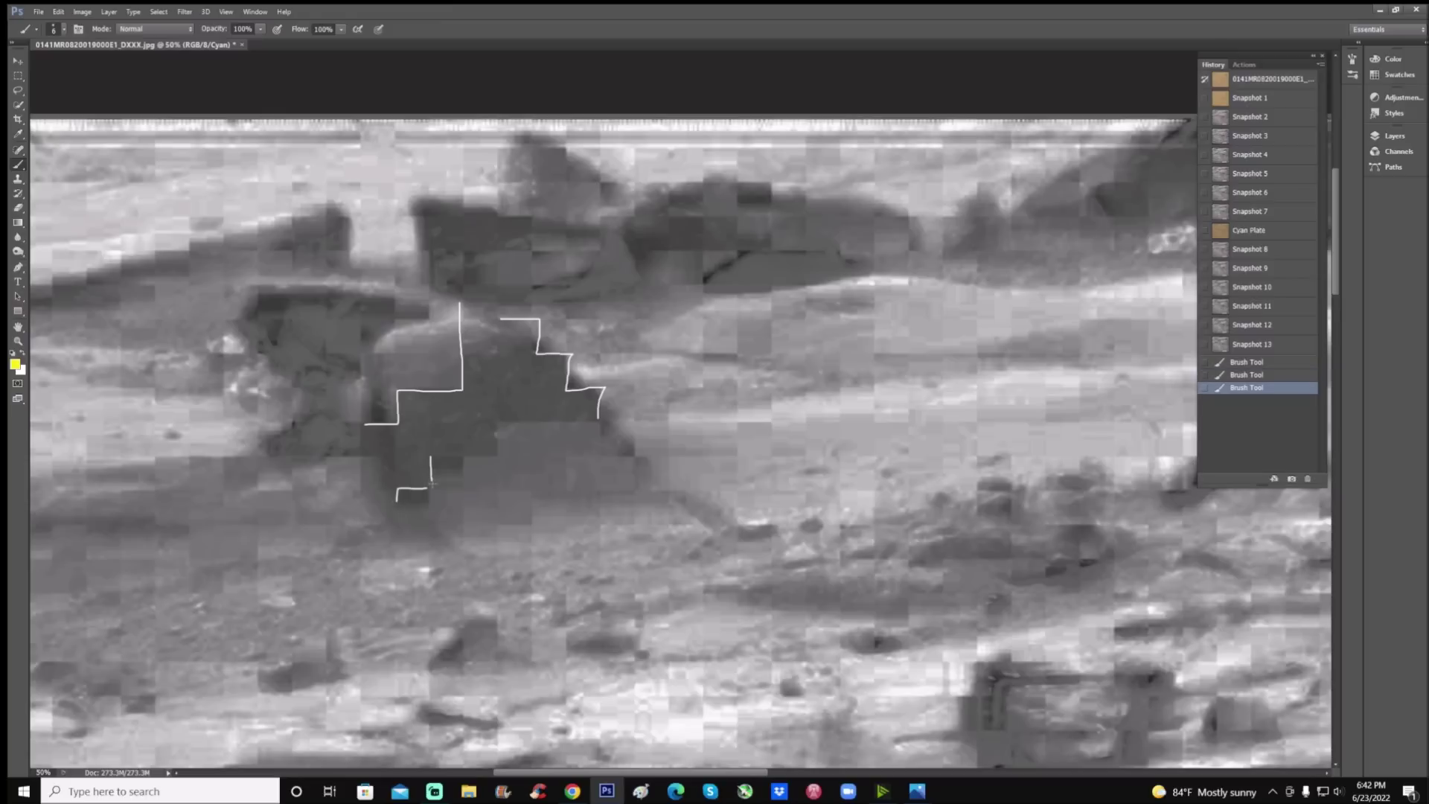
pyautogui.keyDown('shift'); pyautogui.click(461, 455); pyautogui.keyUp('shift')
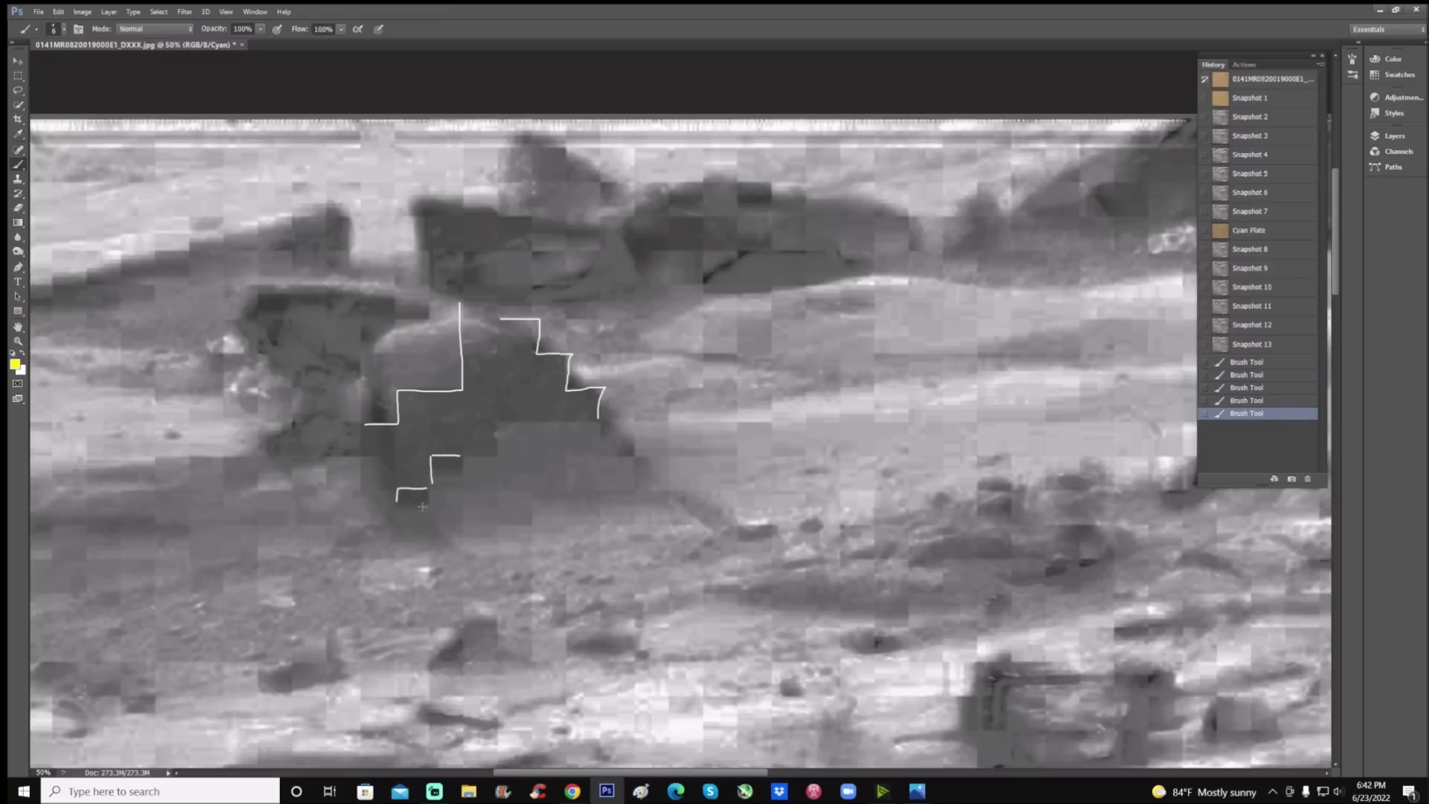
pyautogui.moveTo(405, 507)
pyautogui.mouseDown()
pyautogui.moveTo(433, 488)
pyautogui.moveTo(463, 485)
pyautogui.moveTo(464, 454)
pyautogui.moveTo(494, 453)
pyautogui.moveTo(493, 424)
pyautogui.moveTo(602, 422)
pyautogui.moveTo(632, 450)
pyautogui.mouseUp()
pyautogui.scroll(-5, 681, 424)
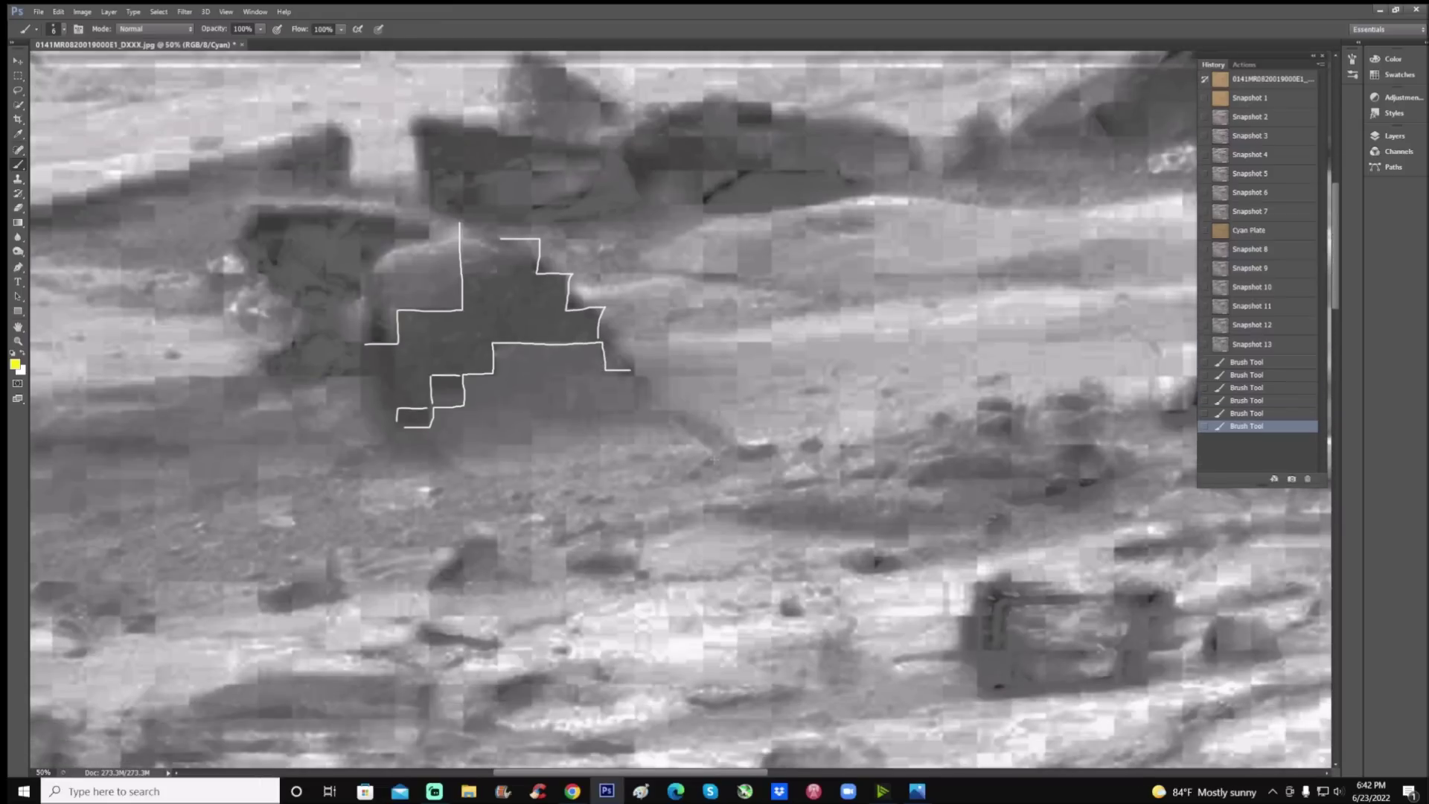
pyautogui.hotkey('ctrl', '-')
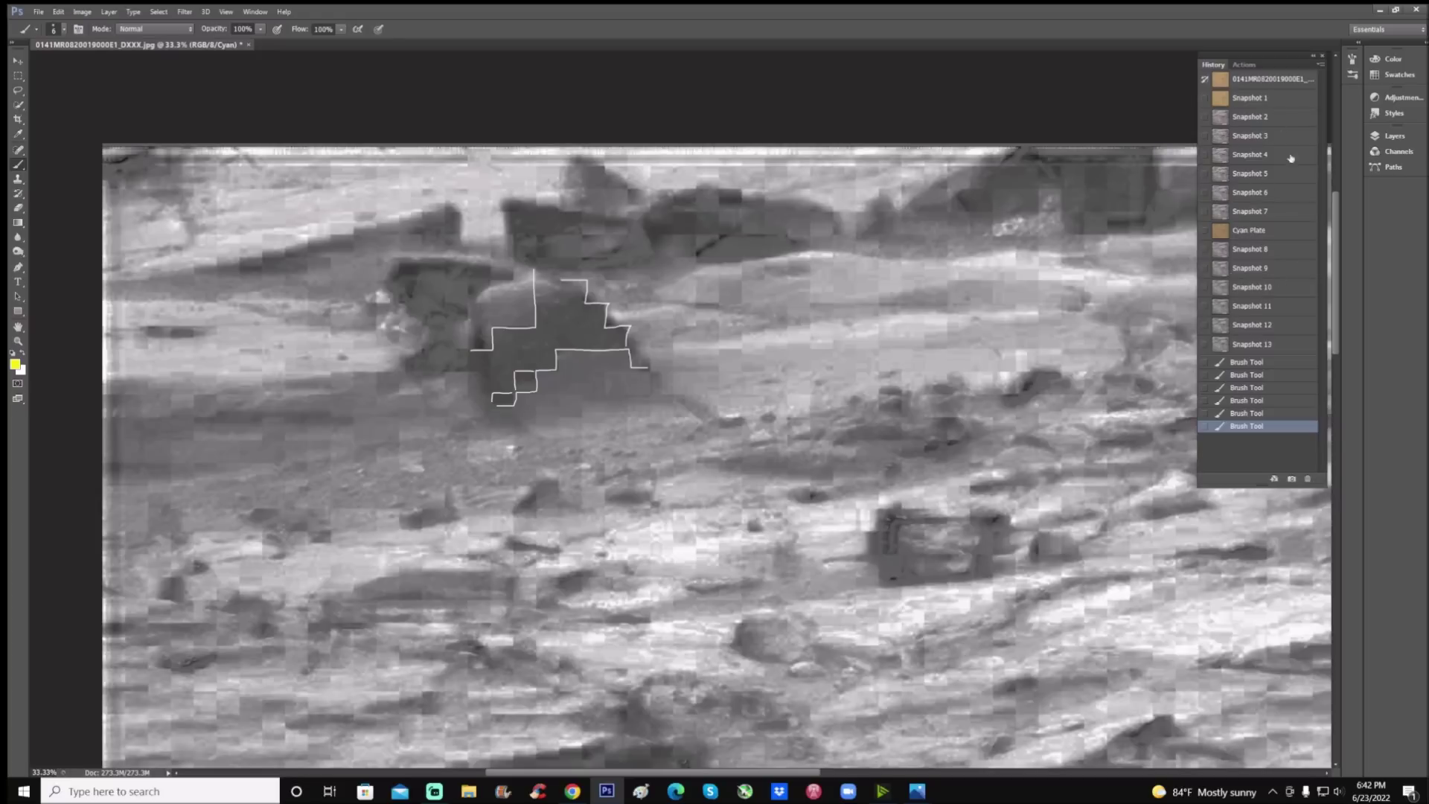
# Revert to Snapshot 2, circle the large boulder with the Brush and draw arrows pointing at it from the upper right and lower left.
pyautogui.click(1277, 129)
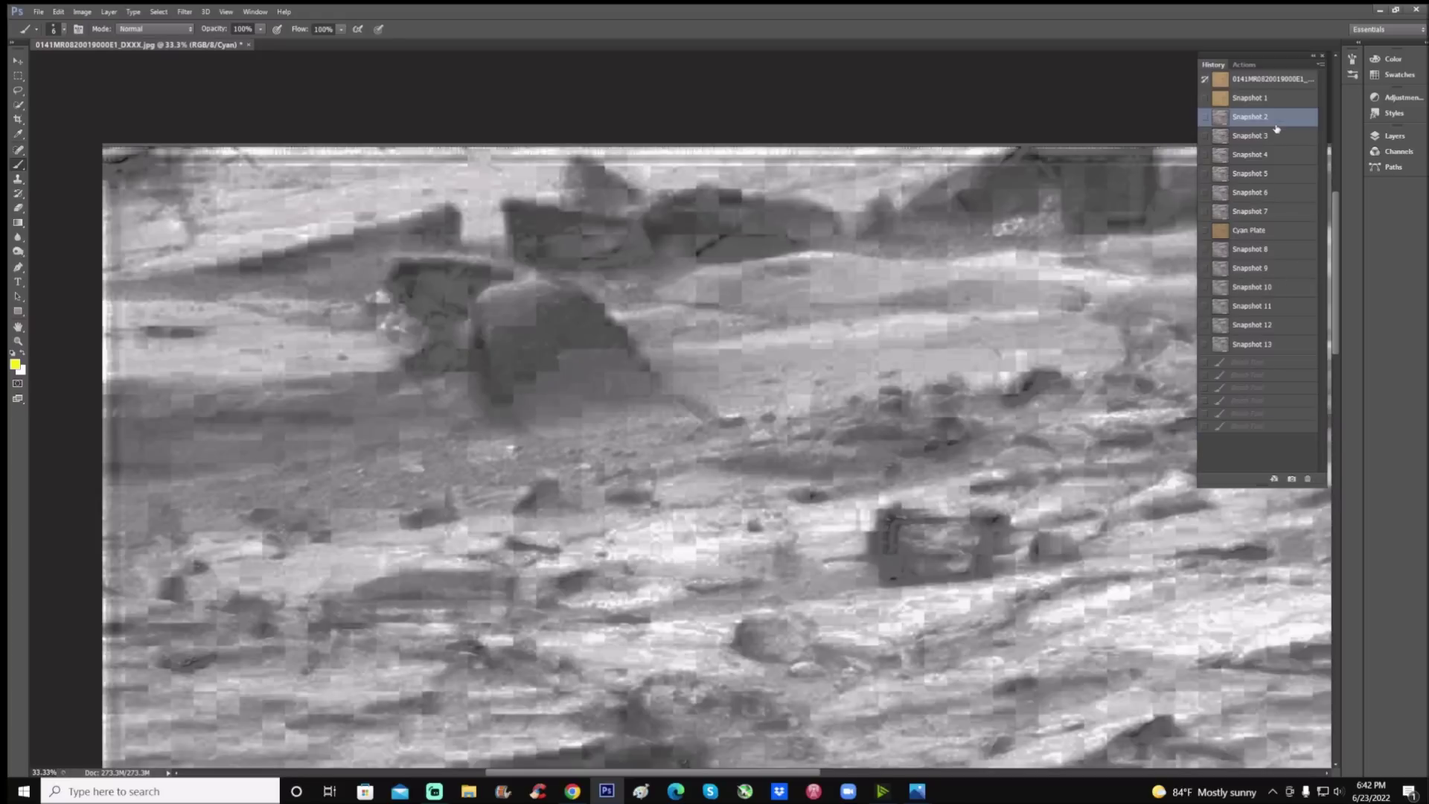
pyautogui.click(18, 341)
pyautogui.moveTo(456, 332); pyautogui.dragTo(394, 402)
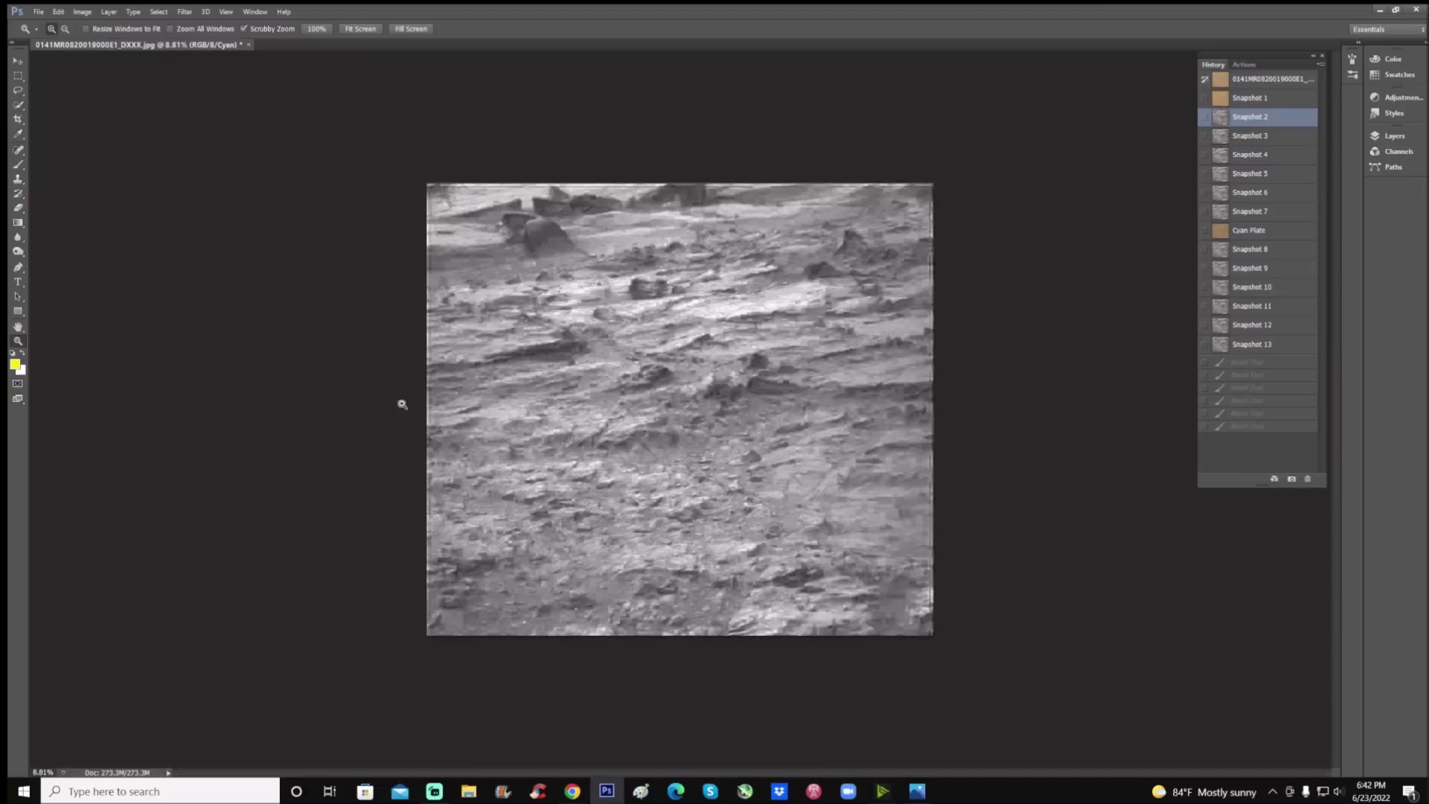
pyautogui.moveTo(573, 245); pyautogui.dragTo(573, 246)
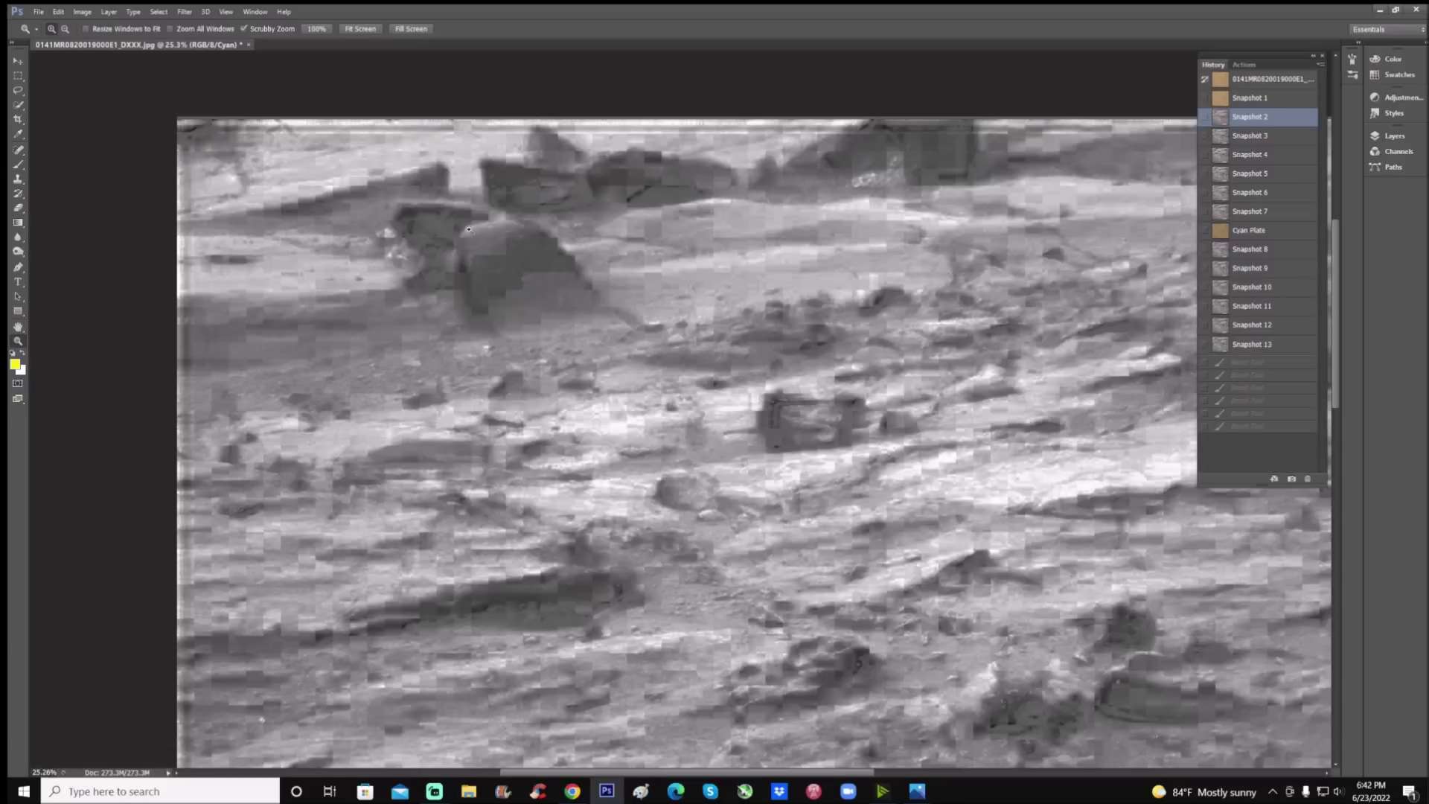
pyautogui.click(18, 163)
pyautogui.moveTo(473, 199)
pyautogui.mouseDown()
pyautogui.moveTo(411, 219)
pyautogui.moveTo(394, 297)
pyautogui.moveTo(523, 395)
pyautogui.moveTo(648, 308)
pyautogui.moveTo(588, 213)
pyautogui.moveTo(450, 209)
pyautogui.mouseUp()
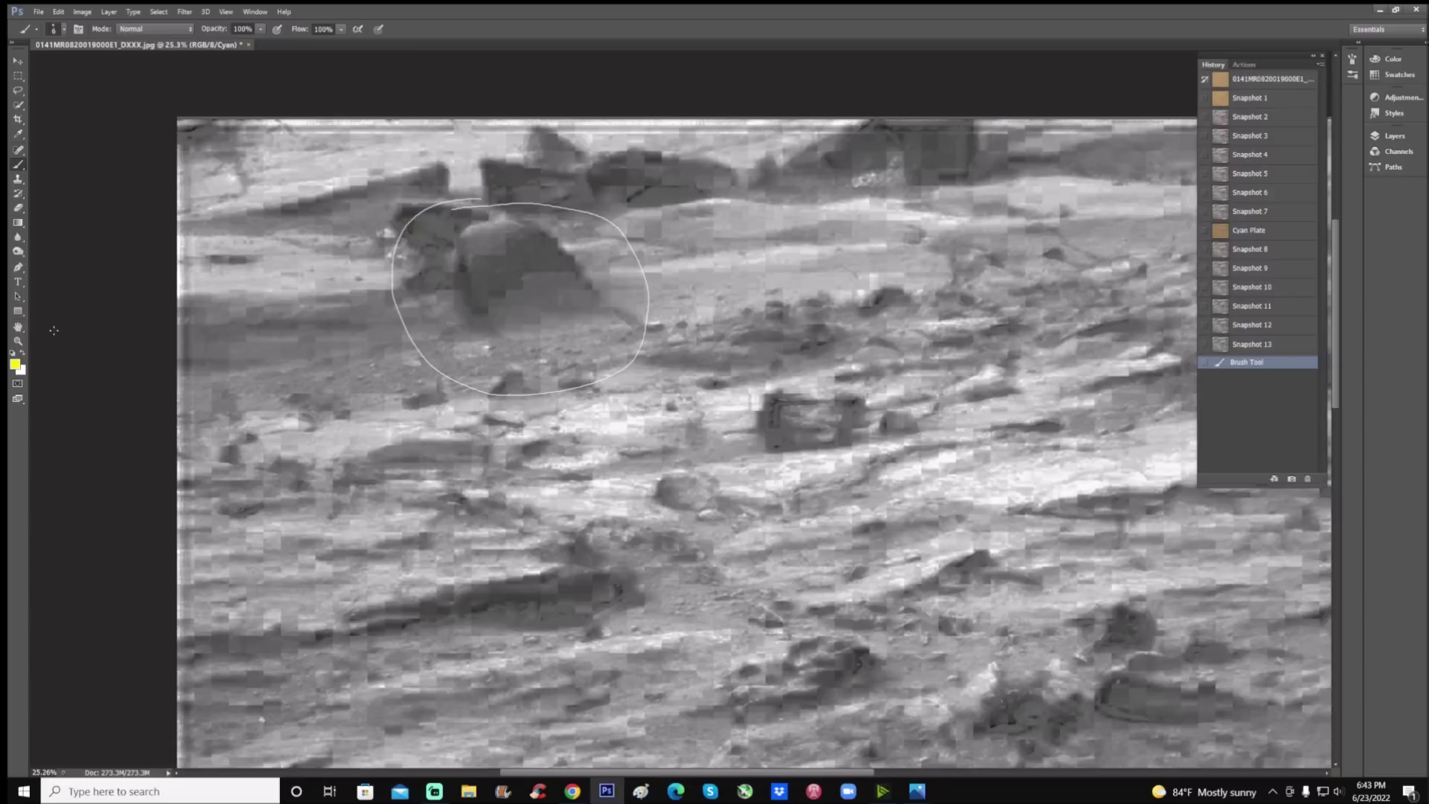
pyautogui.moveTo(627, 226)
pyautogui.mouseDown()
pyautogui.moveTo(693, 186)
pyautogui.moveTo(641, 195)
pyautogui.moveTo(686, 228)
pyautogui.mouseUp()
pyautogui.moveTo(418, 388)
pyautogui.mouseDown()
pyautogui.moveTo(463, 330)
pyautogui.moveTo(441, 333)
pyautogui.moveTo(460, 357)
pyautogui.mouseUp()
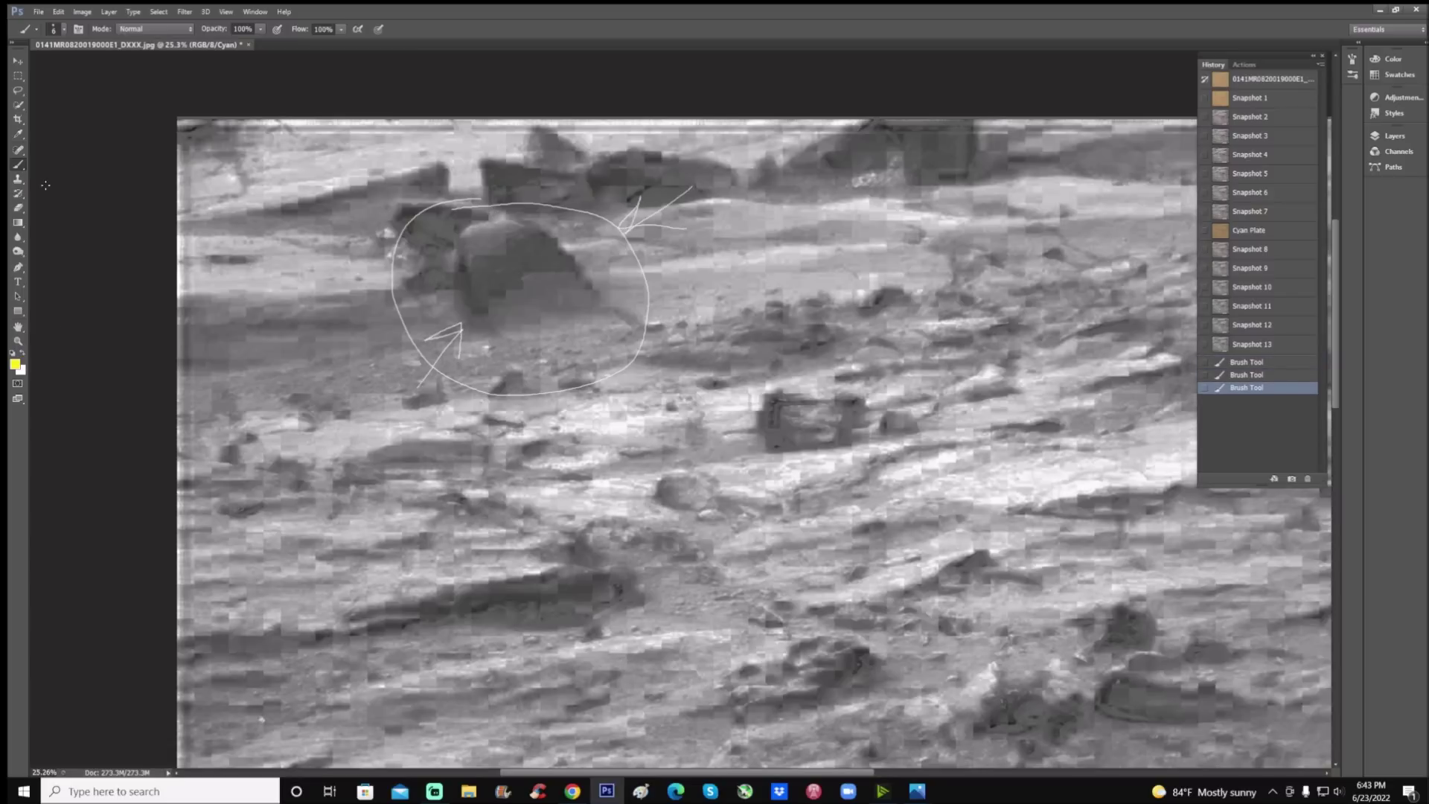
# Switch to Snapshot 1 and examine the large boulder and the block-shaped rock in the cyan-plate proof.
pyautogui.press('z')
pyautogui.moveTo(590, 326); pyautogui.dragTo(595, 325)
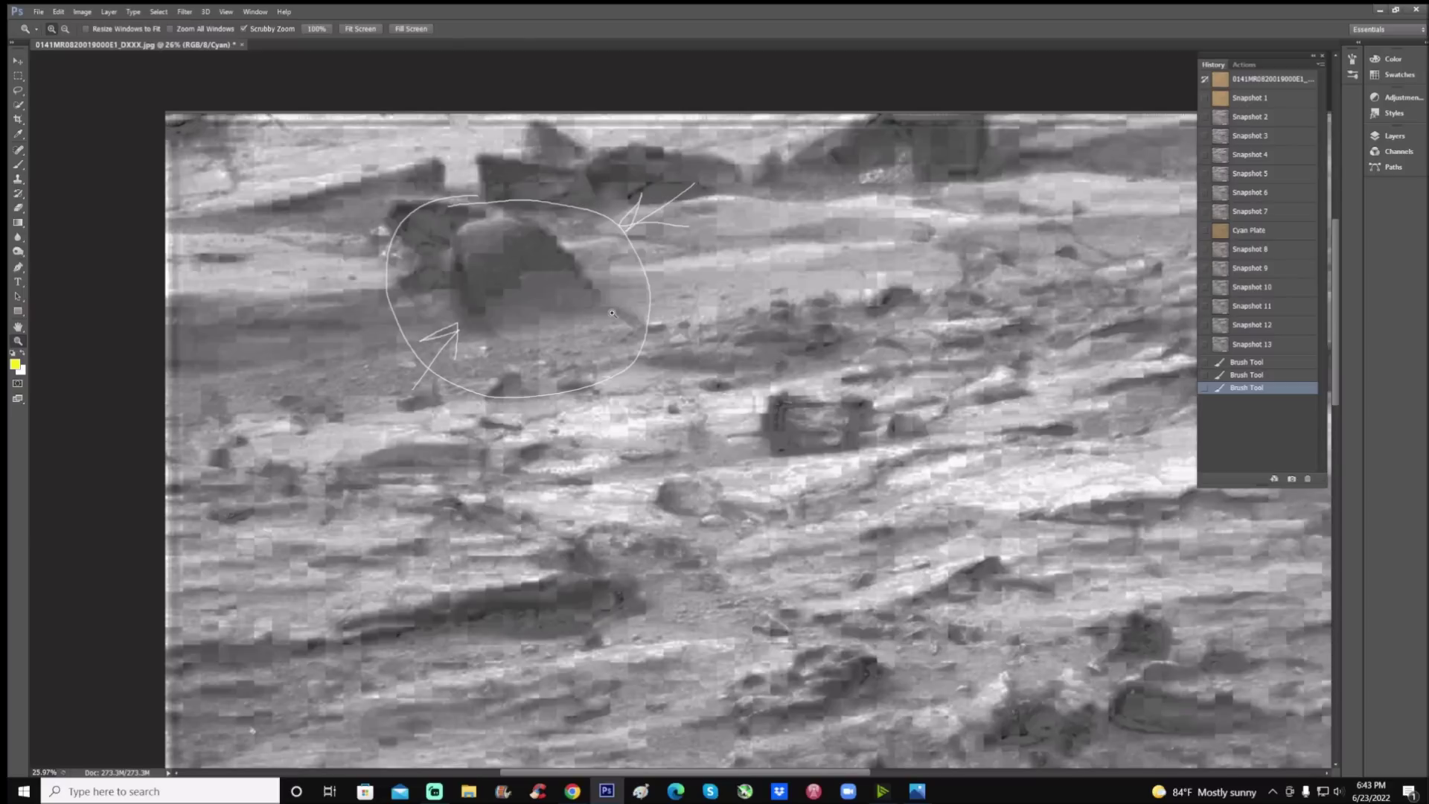
pyautogui.moveTo(613, 310); pyautogui.dragTo(559, 384)
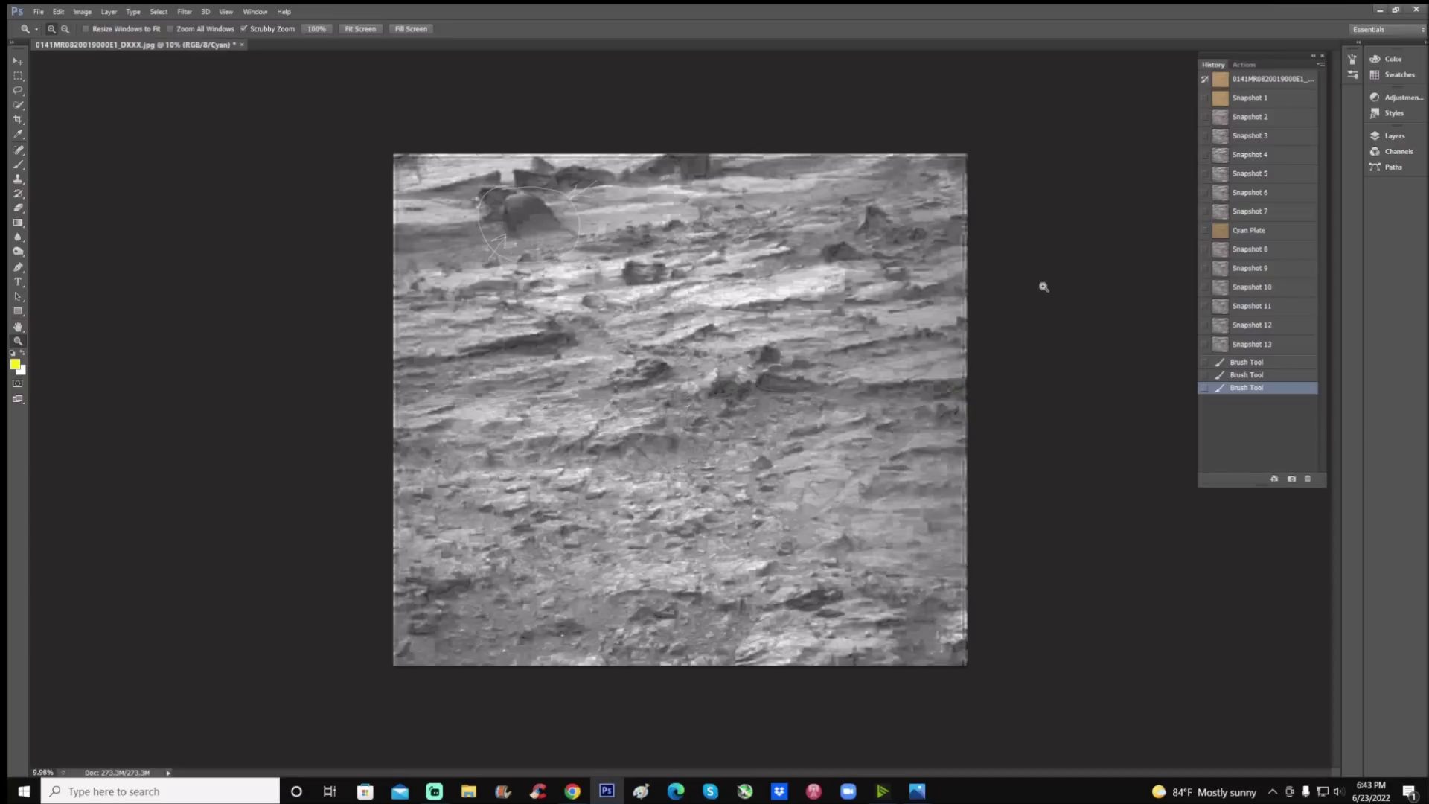
pyautogui.click(1286, 97)
pyautogui.moveTo(466, 134); pyautogui.dragTo(517, 90)
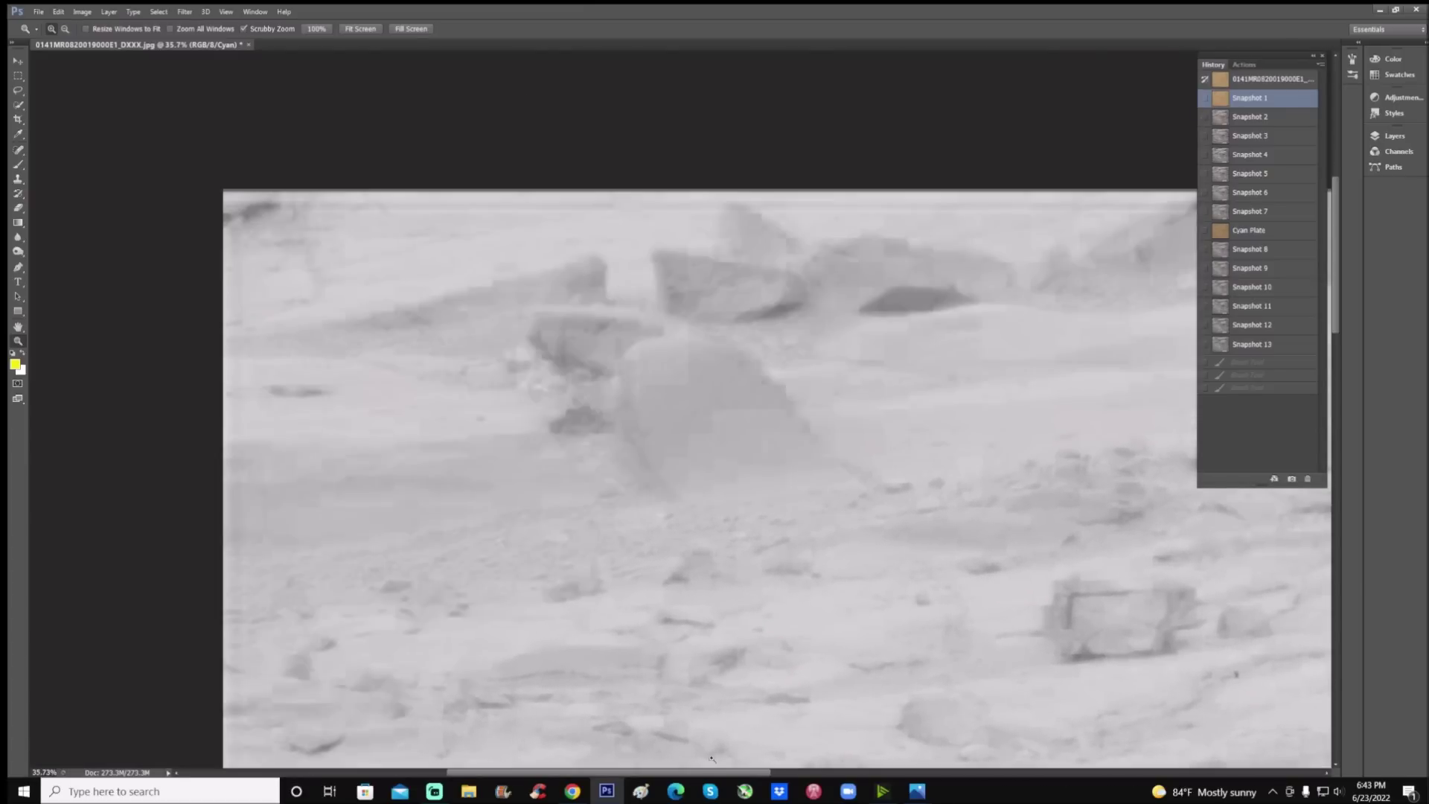
pyautogui.moveTo(714, 772); pyautogui.dragTo(767, 772)
pyautogui.moveTo(525, 368); pyautogui.dragTo(687, 415)
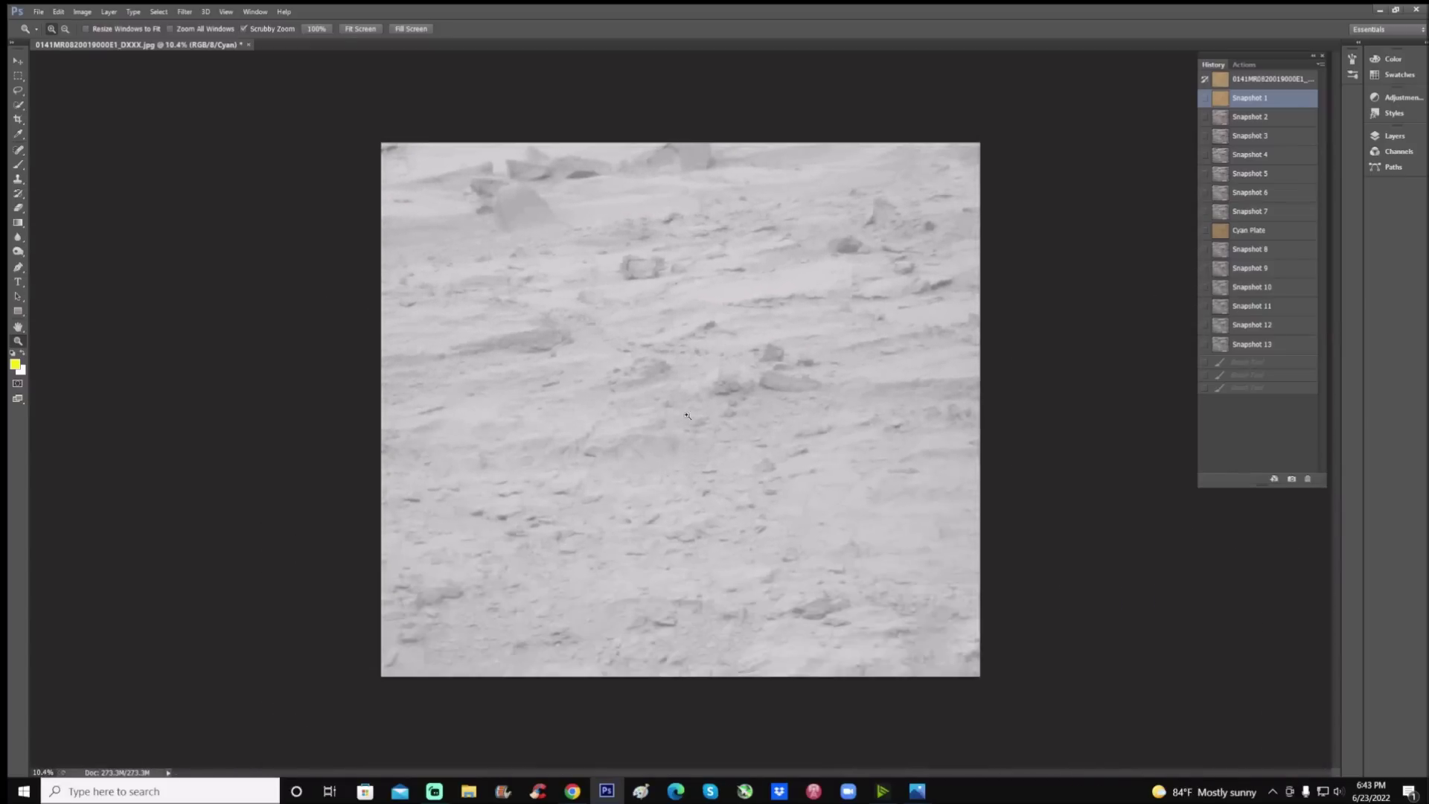
pyautogui.moveTo(689, 213); pyautogui.dragTo(783, 206)
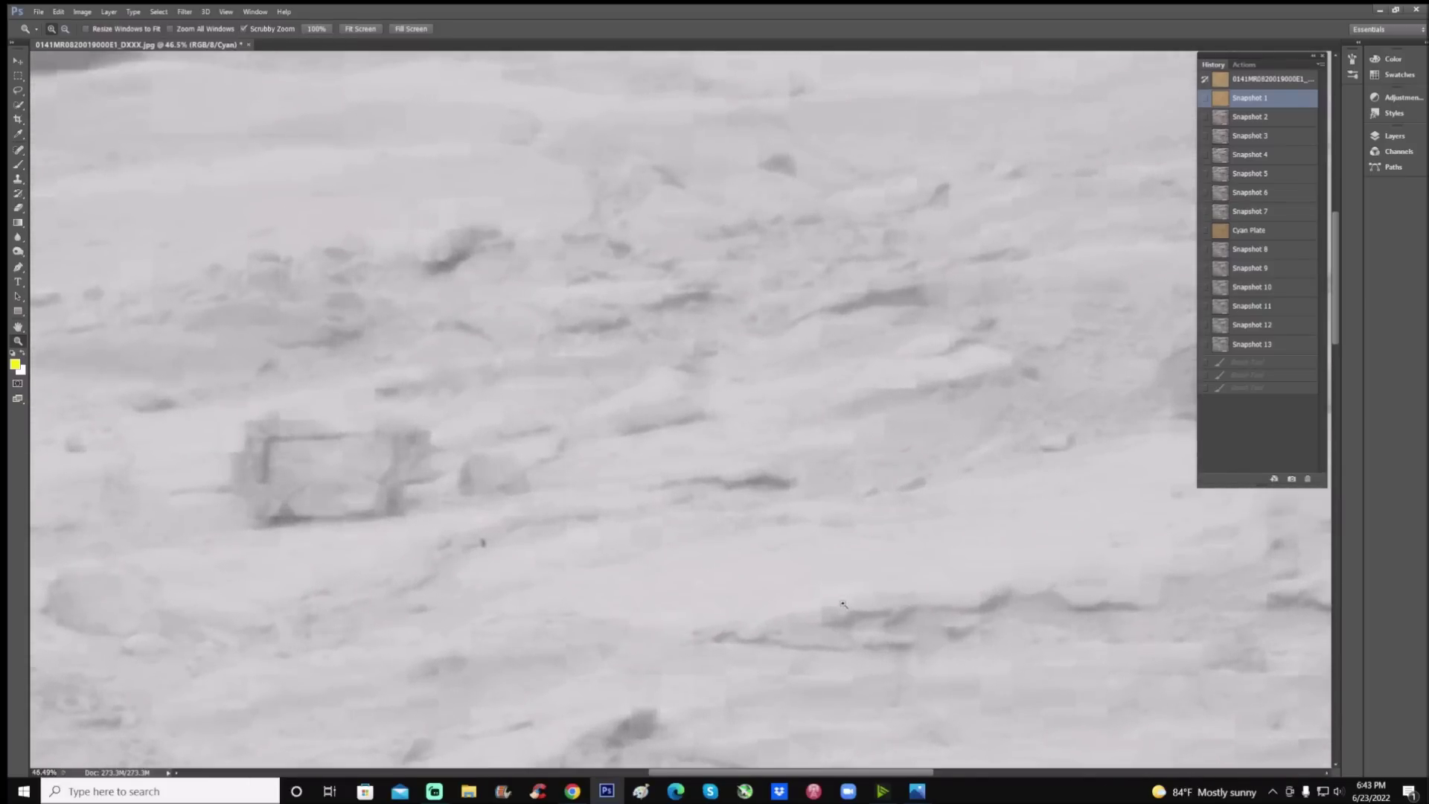
pyautogui.moveTo(891, 772); pyautogui.dragTo(825, 715)
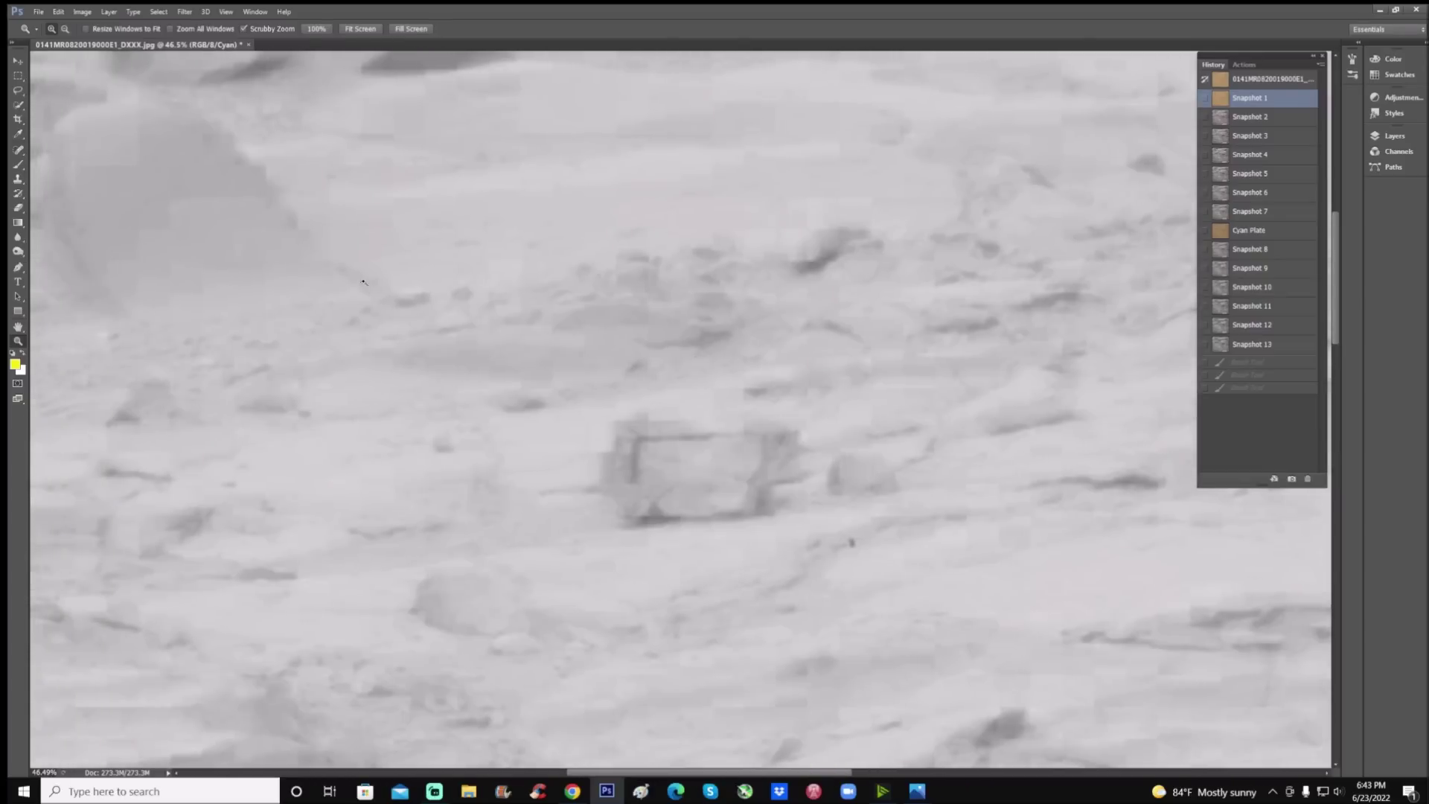
pyautogui.moveTo(972, 426); pyautogui.dragTo(943, 451)
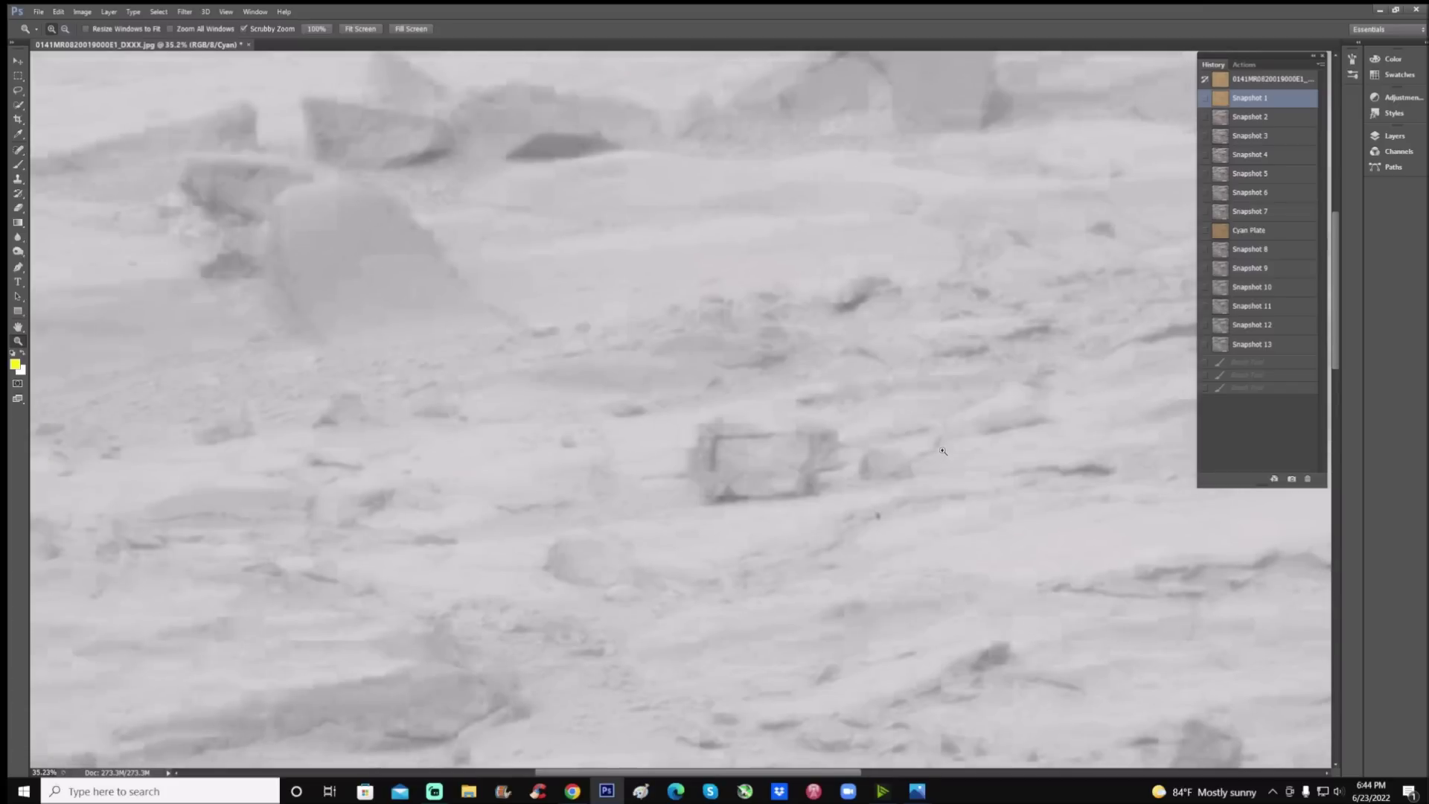
pyautogui.moveTo(974, 407); pyautogui.dragTo(521, 186)
# Change the proof setup to Working CMYK and revert the image to Snapshot 2.
pyautogui.click(226, 11)
pyautogui.moveTo(346, 27)
pyautogui.click(429, 46)
pyautogui.moveTo(759, 152); pyautogui.dragTo(1132, 203)
pyautogui.click(1293, 119)
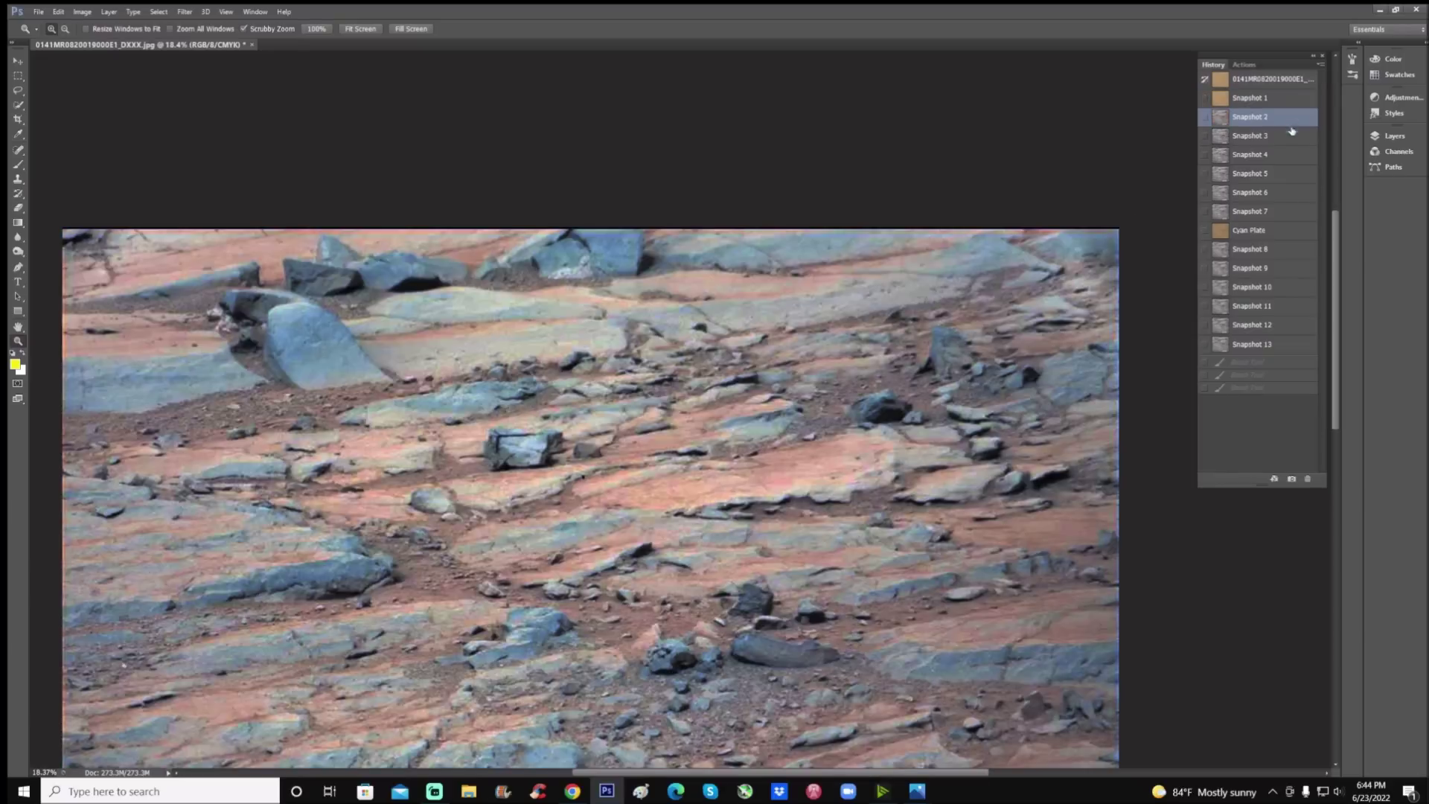
pyautogui.moveTo(438, 398); pyautogui.dragTo(521, 398)
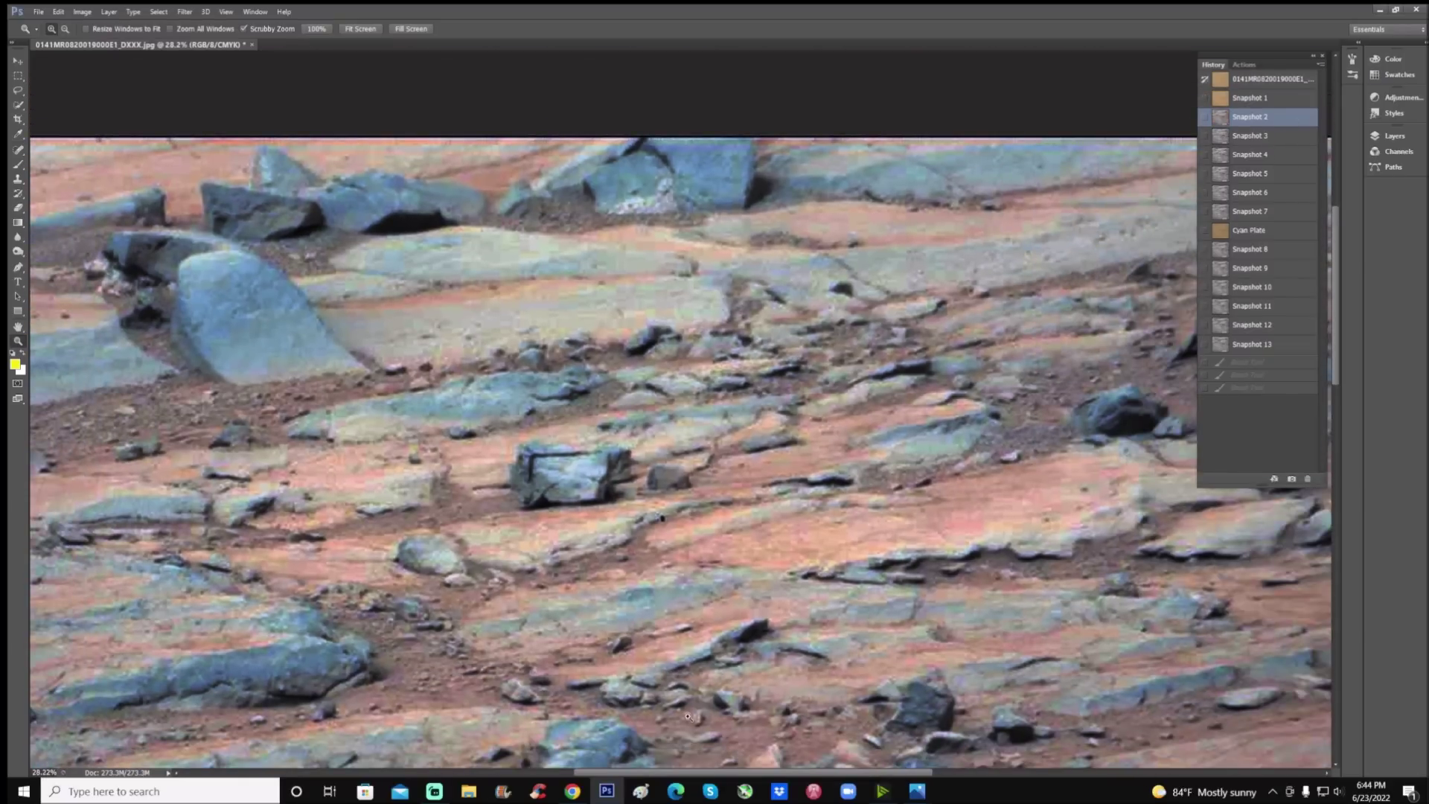
pyautogui.moveTo(703, 774); pyautogui.dragTo(685, 775)
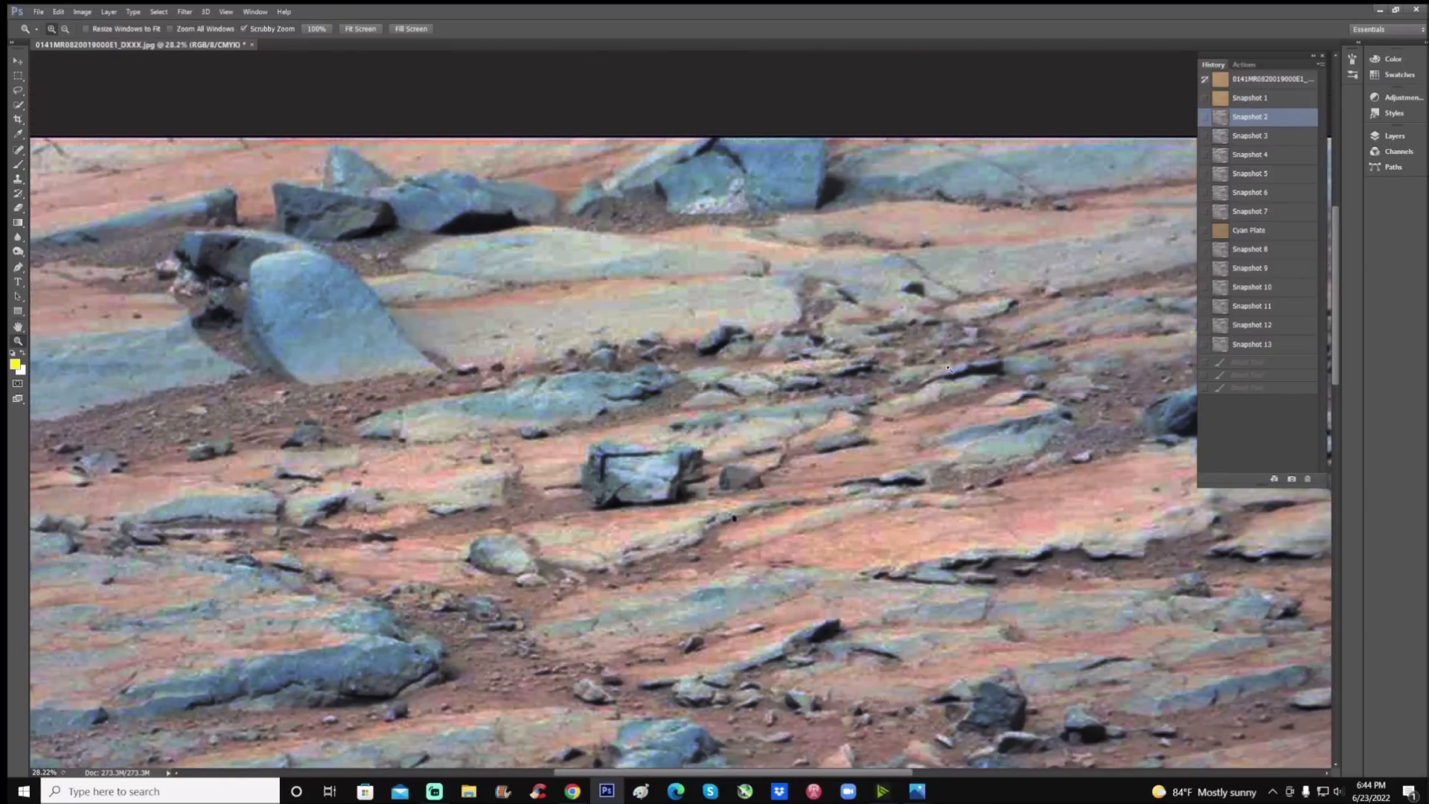
# Step through Snapshots 3, 4 and 5 to compare the color changes around the block-shaped rock.
pyautogui.click(1293, 137)
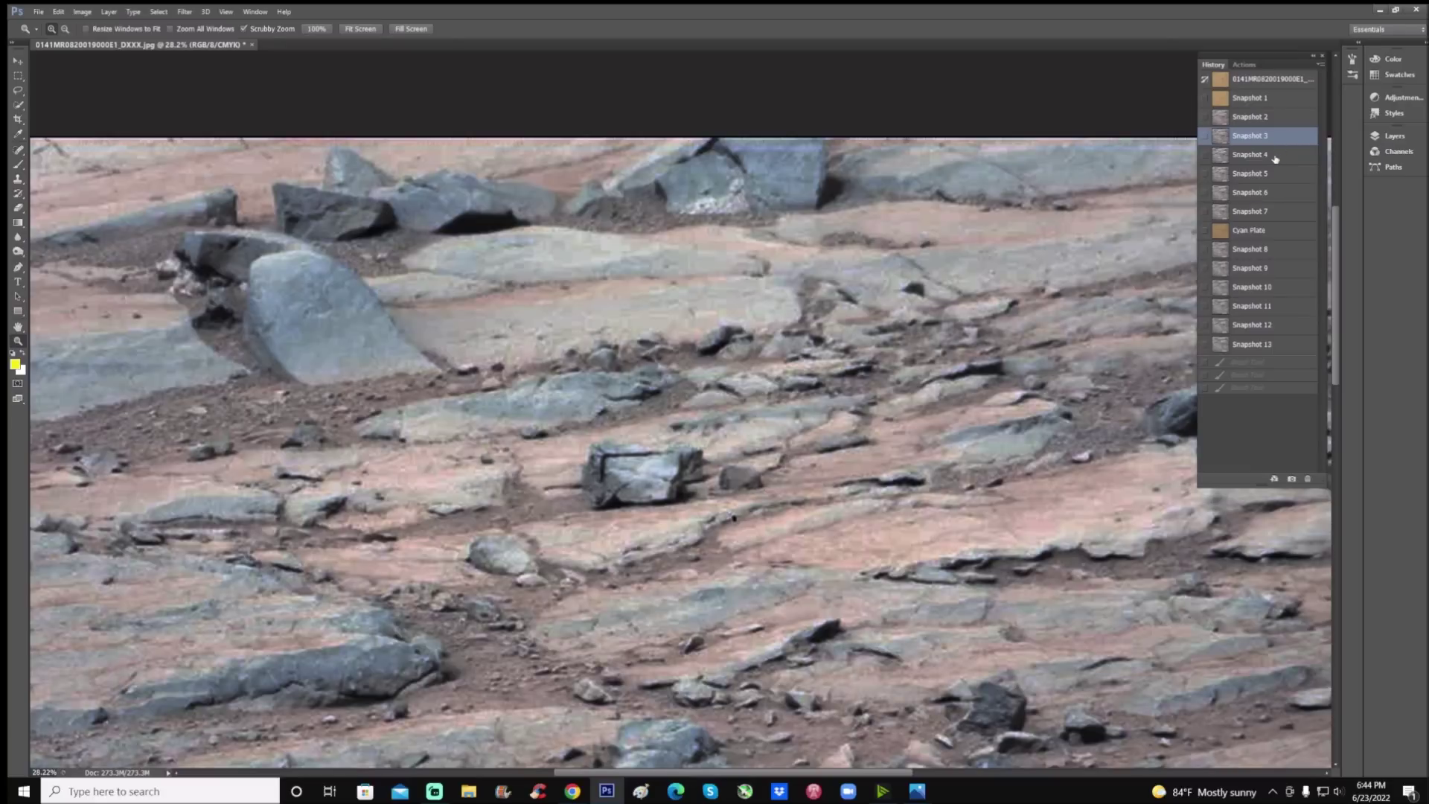
pyautogui.click(1277, 158)
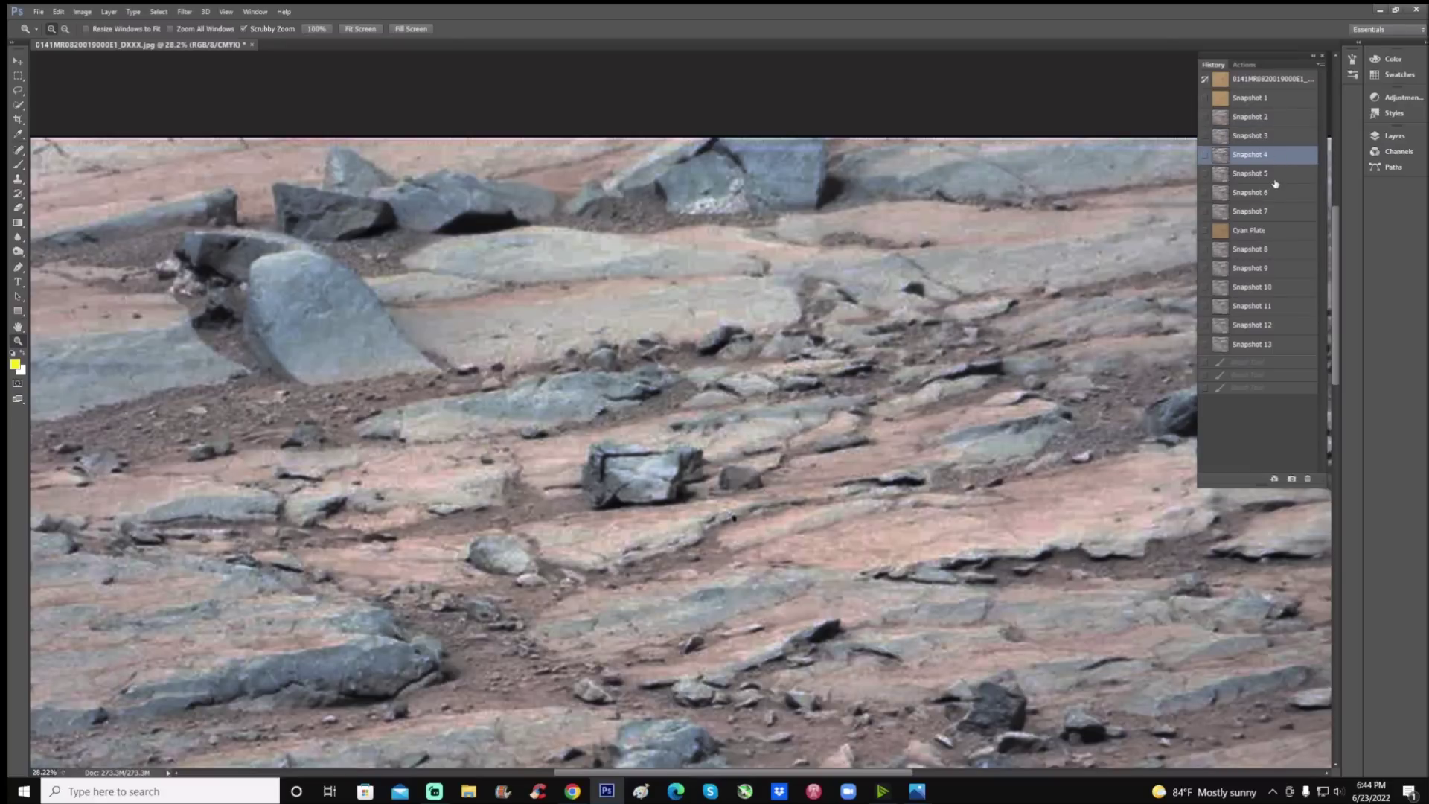
pyautogui.hotkey('ctrl', '+')
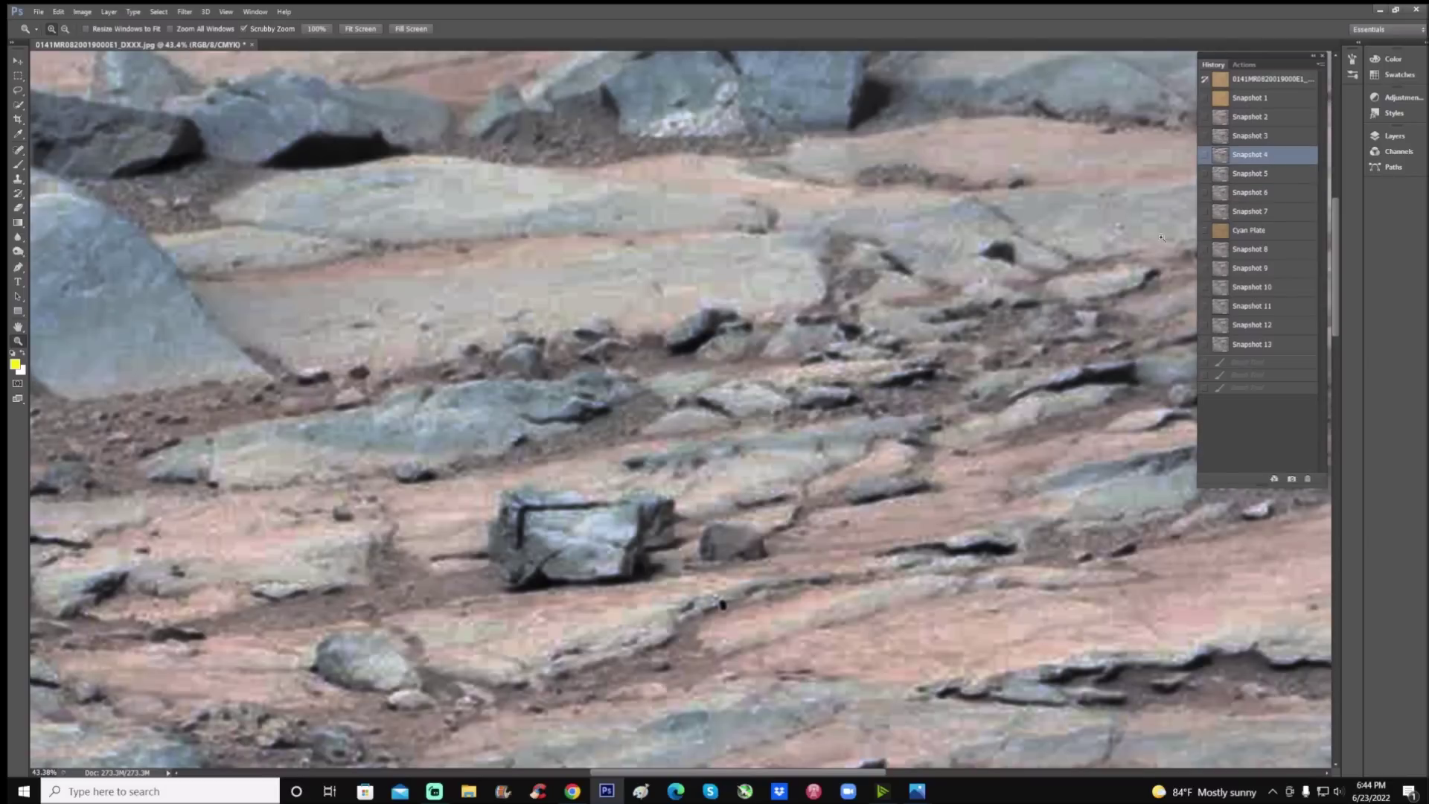
pyautogui.click(1253, 177)
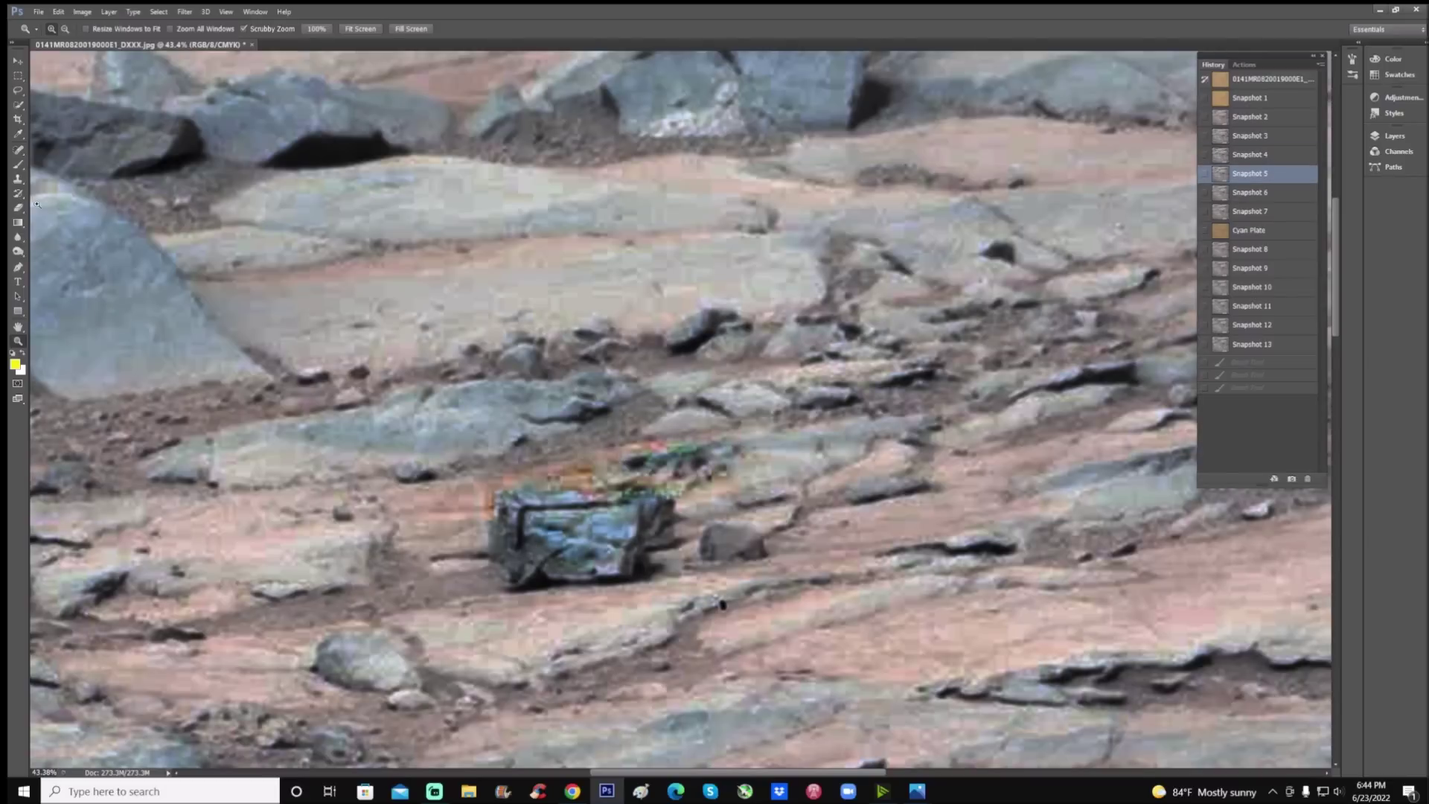
# Outline the form at the block-shaped rock's lower-left corner and the bent ledge along its upper edge with the yellow Brush.
pyautogui.click(18, 164)
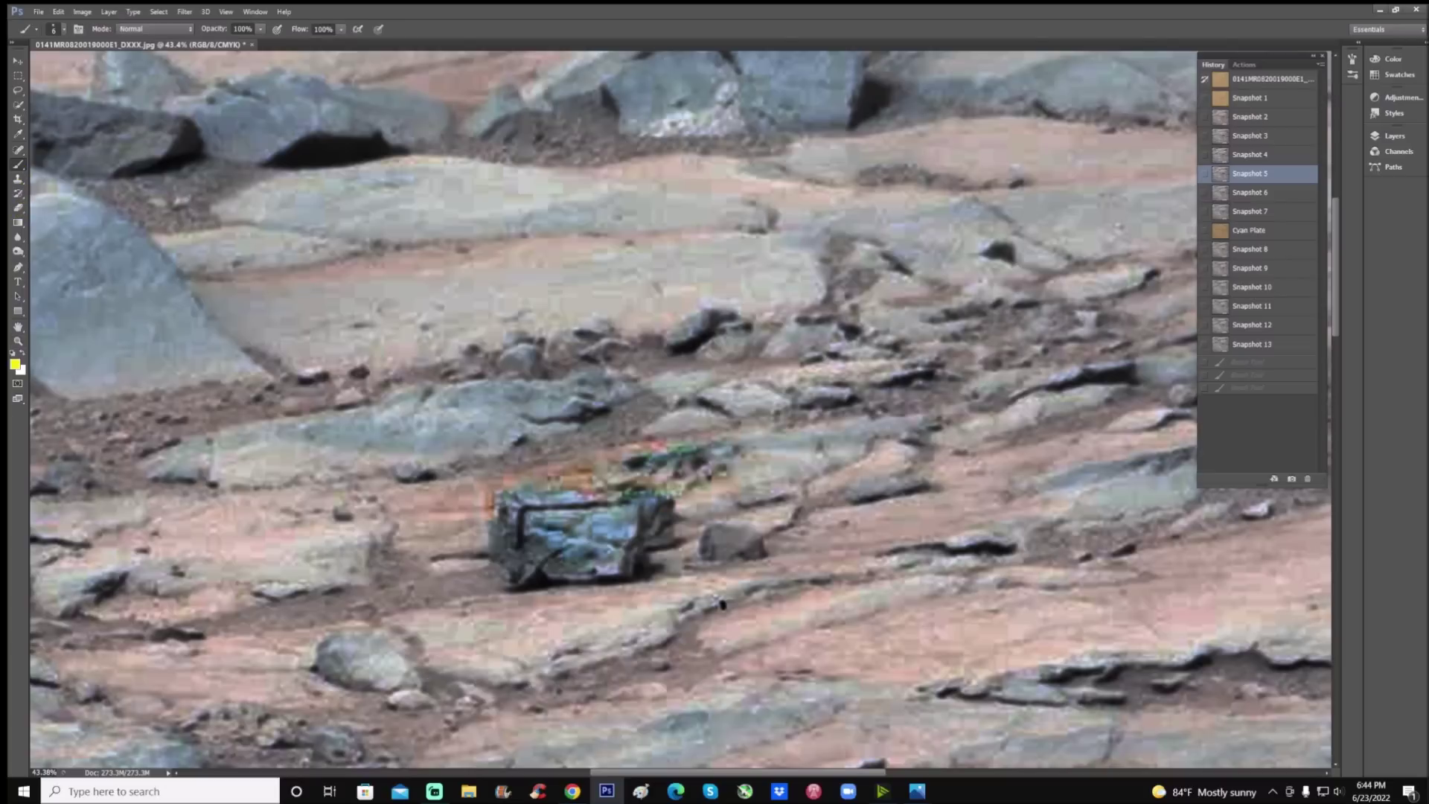
pyautogui.moveTo(538, 533)
pyautogui.mouseDown()
pyautogui.moveTo(494, 560)
pyautogui.moveTo(495, 583)
pyautogui.moveTo(531, 583)
pyautogui.moveTo(583, 548)
pyautogui.mouseUp()
pyautogui.moveTo(505, 574); pyautogui.dragTo(507, 570)
pyautogui.click(507, 570)
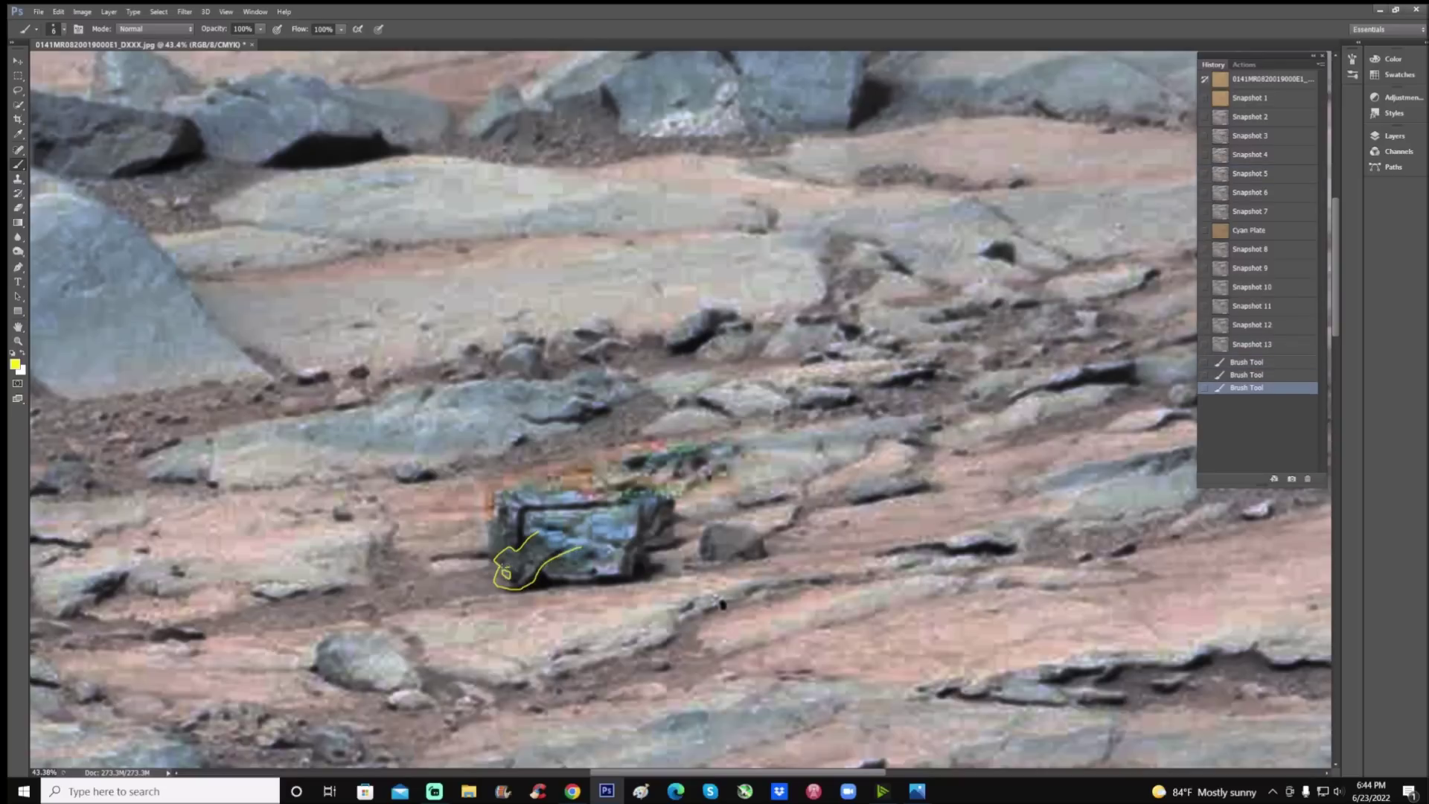
pyautogui.click(507, 570)
pyautogui.moveTo(508, 574); pyautogui.dragTo(515, 572)
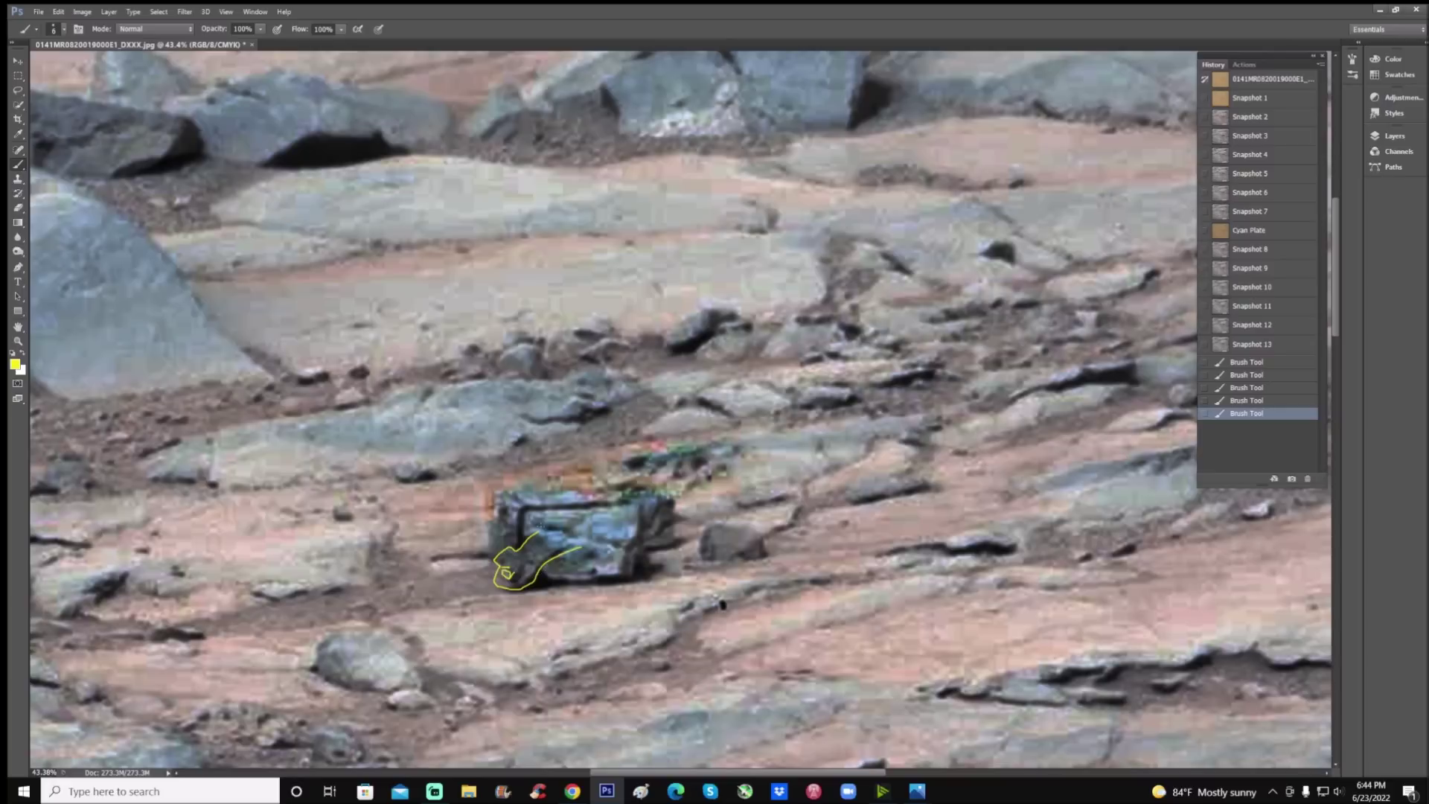
pyautogui.moveTo(519, 543)
pyautogui.mouseDown()
pyautogui.moveTo(524, 508)
pyautogui.moveTo(625, 499)
pyautogui.mouseUp()
pyautogui.moveTo(492, 542)
pyautogui.mouseDown()
pyautogui.moveTo(508, 490)
pyautogui.moveTo(630, 486)
pyautogui.mouseUp()
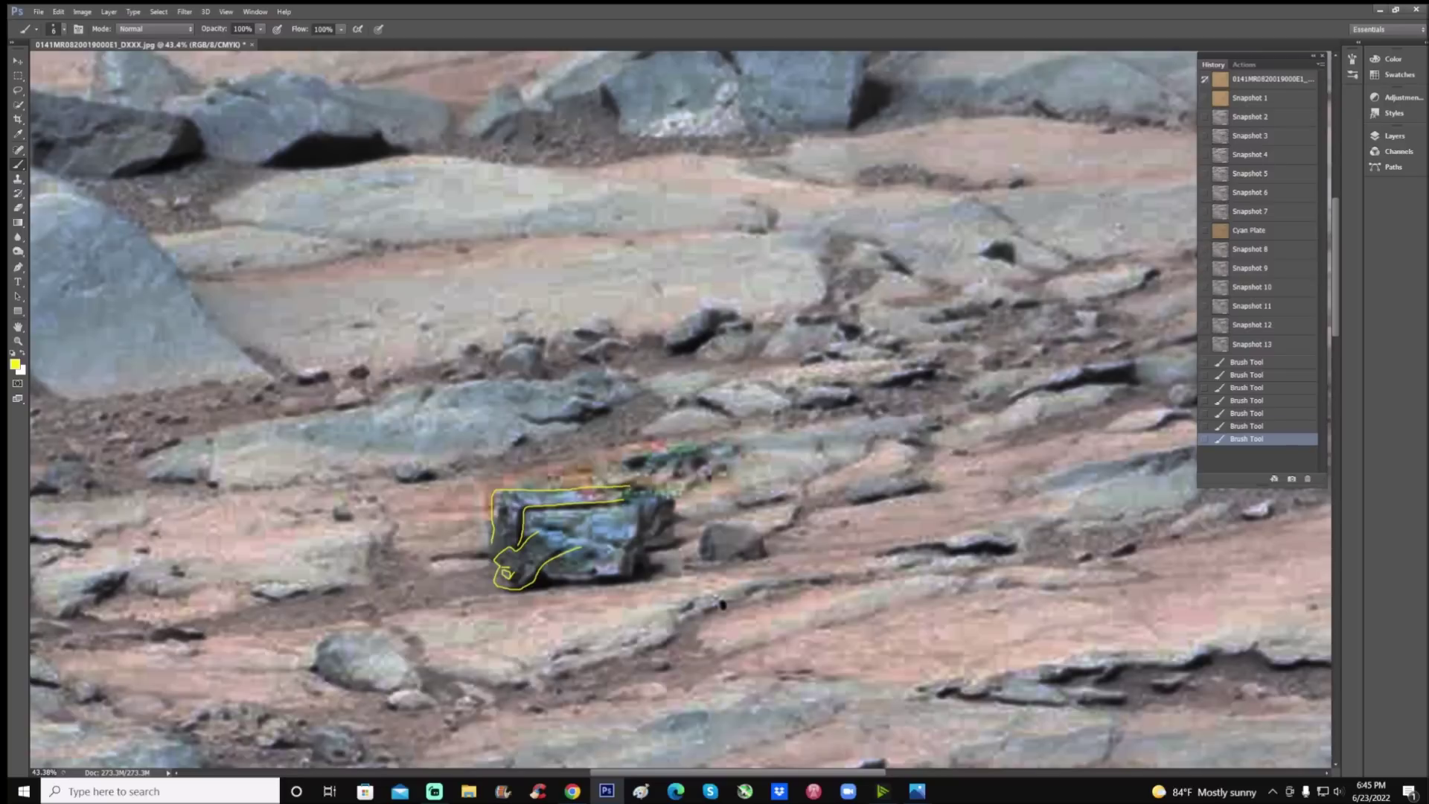
# Switch to Snapshot 6 and mark the discolored patch and the small rock beside the block-shaped rock with yellow brush strokes.
pyautogui.click(1290, 200)
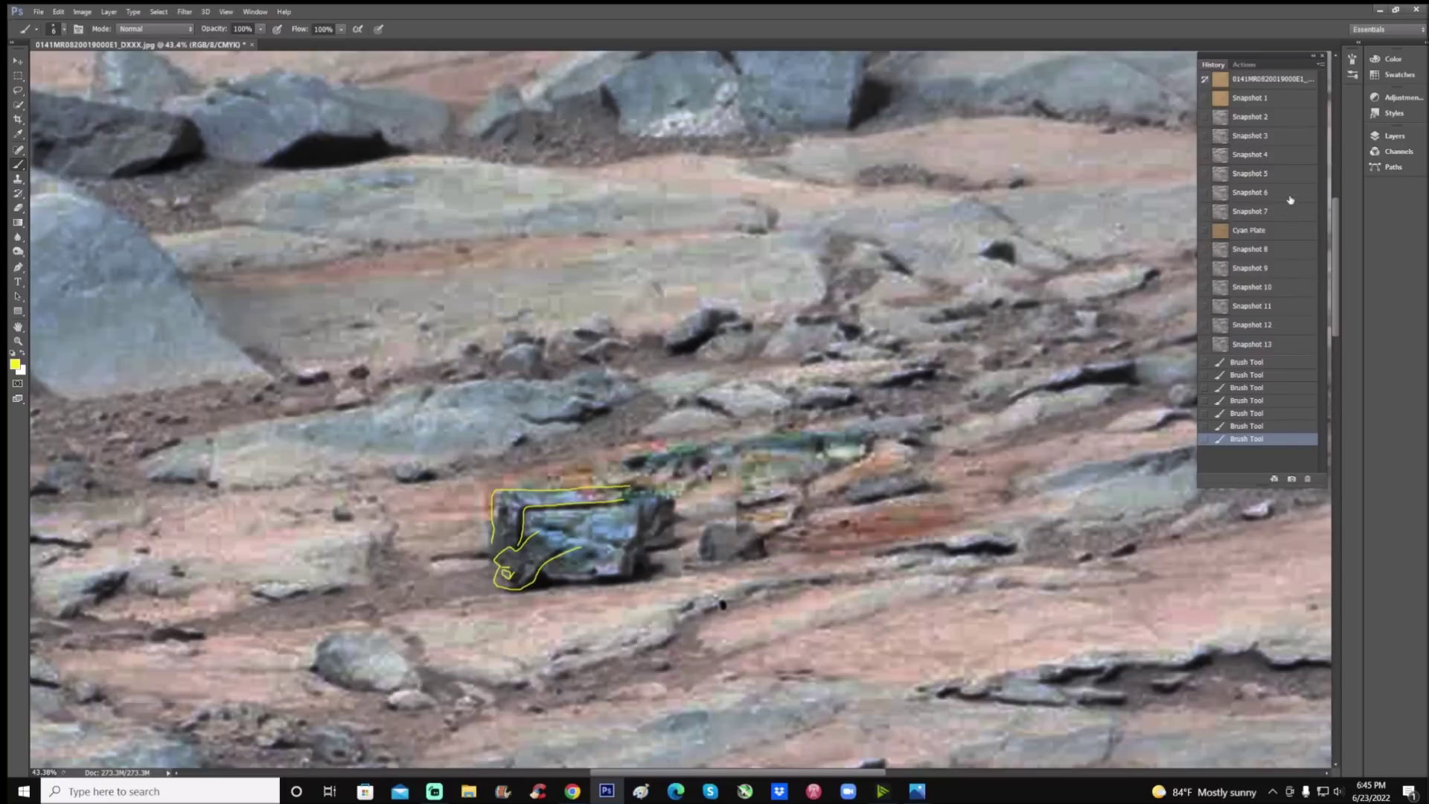
pyautogui.moveTo(573, 472)
pyautogui.mouseDown()
pyautogui.moveTo(601, 428)
pyautogui.moveTo(719, 415)
pyautogui.moveTo(769, 477)
pyautogui.moveTo(672, 511)
pyautogui.moveTo(737, 504)
pyautogui.moveTo(665, 530)
pyautogui.moveTo(703, 595)
pyautogui.moveTo(782, 528)
pyautogui.moveTo(721, 501)
pyautogui.mouseUp()
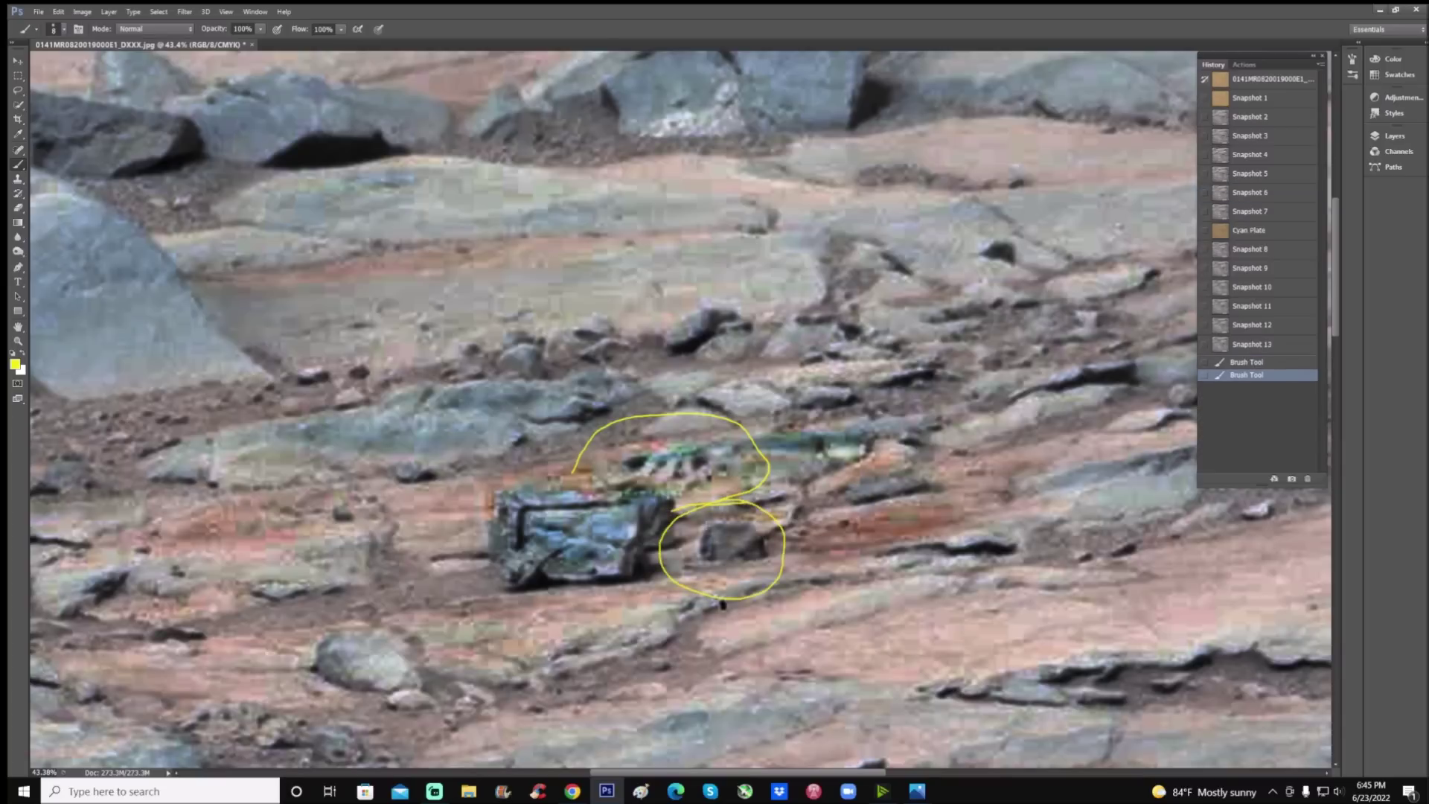
pyautogui.moveTo(706, 525)
pyautogui.mouseDown()
pyautogui.moveTo(701, 555)
pyautogui.moveTo(746, 516)
pyautogui.moveTo(768, 553)
pyautogui.mouseUp()
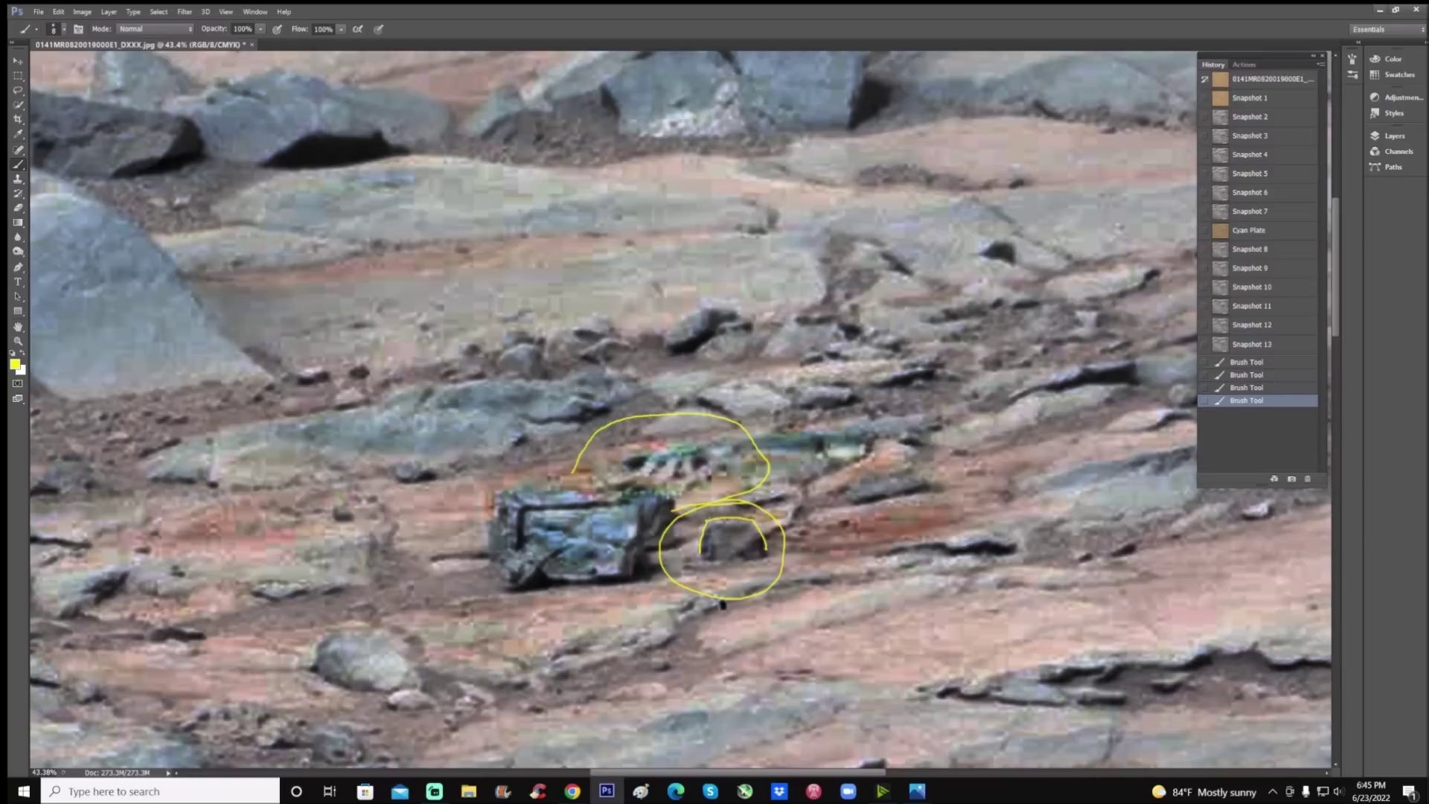
pyautogui.moveTo(707, 518)
pyautogui.mouseDown()
pyautogui.moveTo(671, 536)
pyautogui.moveTo(679, 546)
pyautogui.mouseUp()
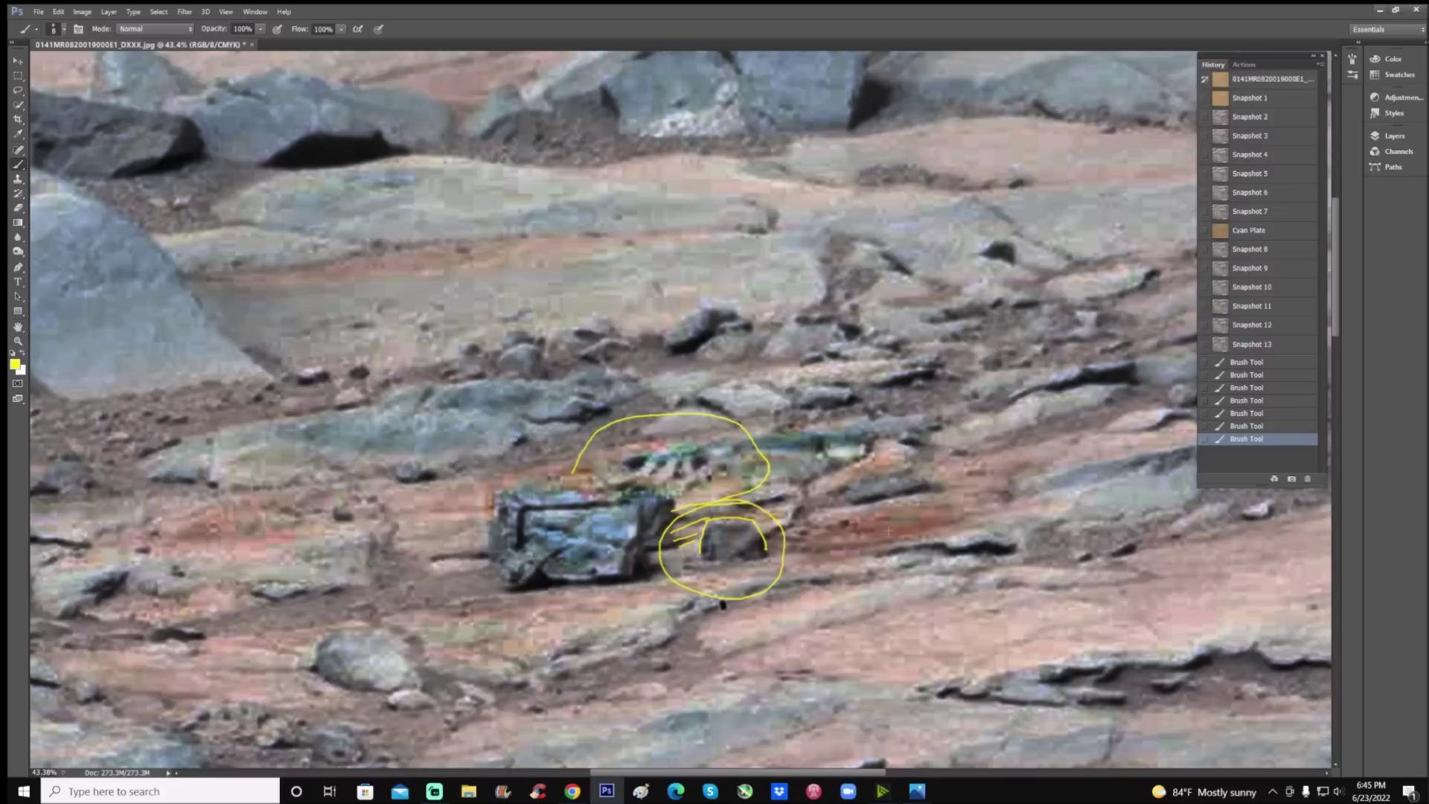
# Switch to Snapshot 7, circle the blue-green patch on the right and draw an arc around the discolored area beside the block-shaped rock.
pyautogui.click(1282, 213)
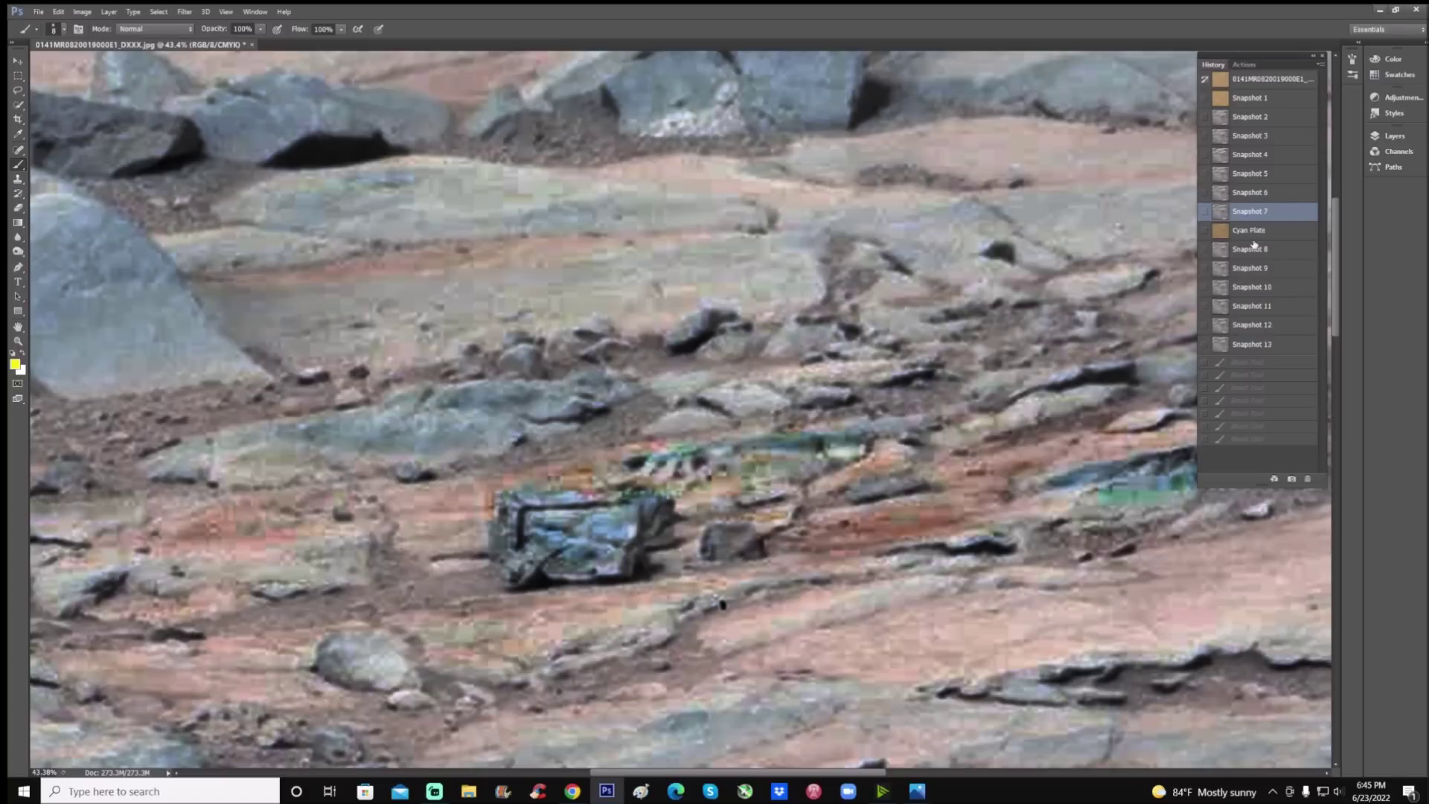
pyautogui.moveTo(834, 774); pyautogui.dragTo(905, 778)
pyautogui.moveTo(856, 430)
pyautogui.mouseDown()
pyautogui.moveTo(778, 445)
pyautogui.moveTo(856, 538)
pyautogui.moveTo(817, 436)
pyautogui.mouseUp()
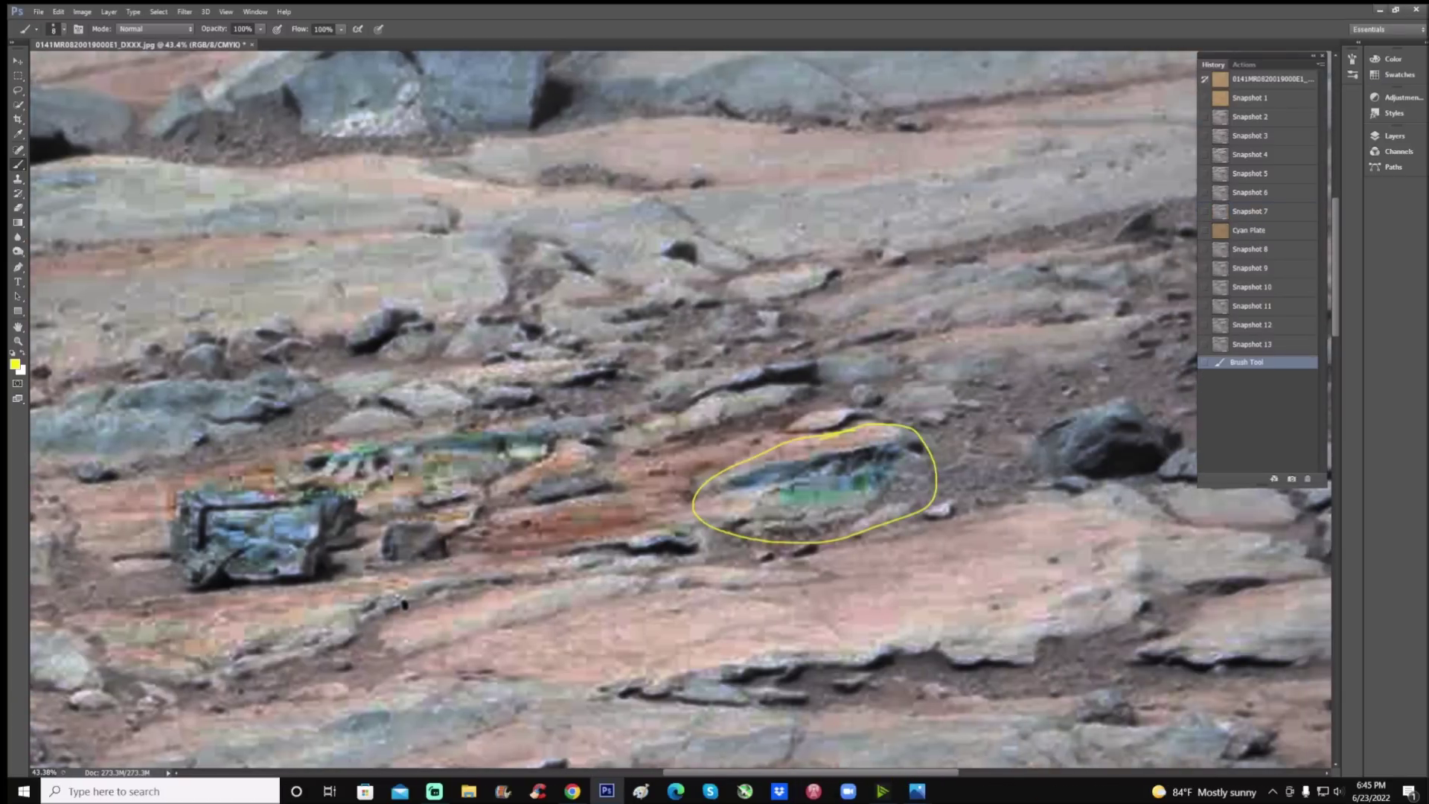
pyautogui.moveTo(780, 774); pyautogui.dragTo(726, 778)
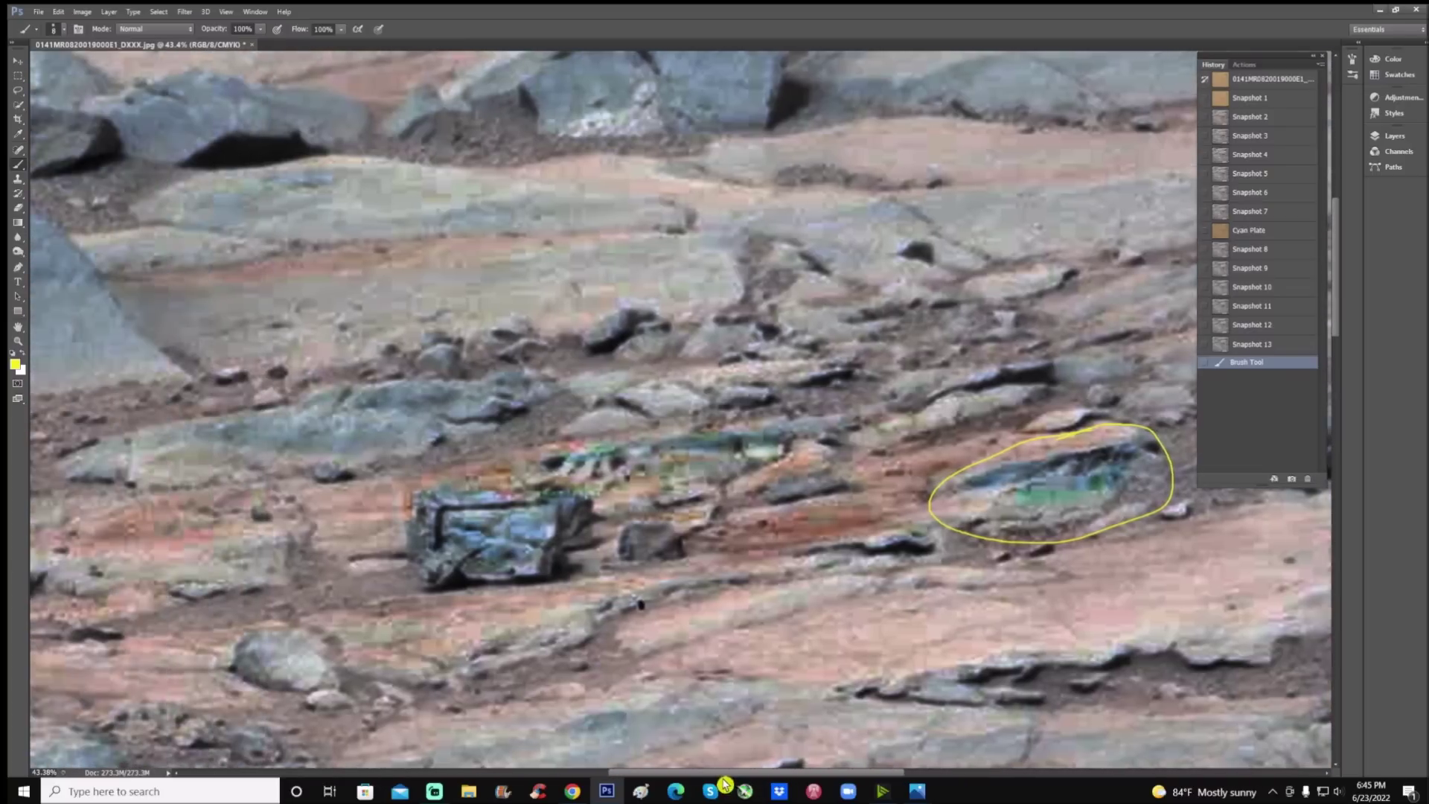
pyautogui.moveTo(497, 473)
pyautogui.mouseDown()
pyautogui.moveTo(570, 428)
pyautogui.moveTo(664, 440)
pyautogui.moveTo(721, 514)
pyautogui.moveTo(662, 571)
pyautogui.mouseUp()
pyautogui.hotkey('ctrl', '+')
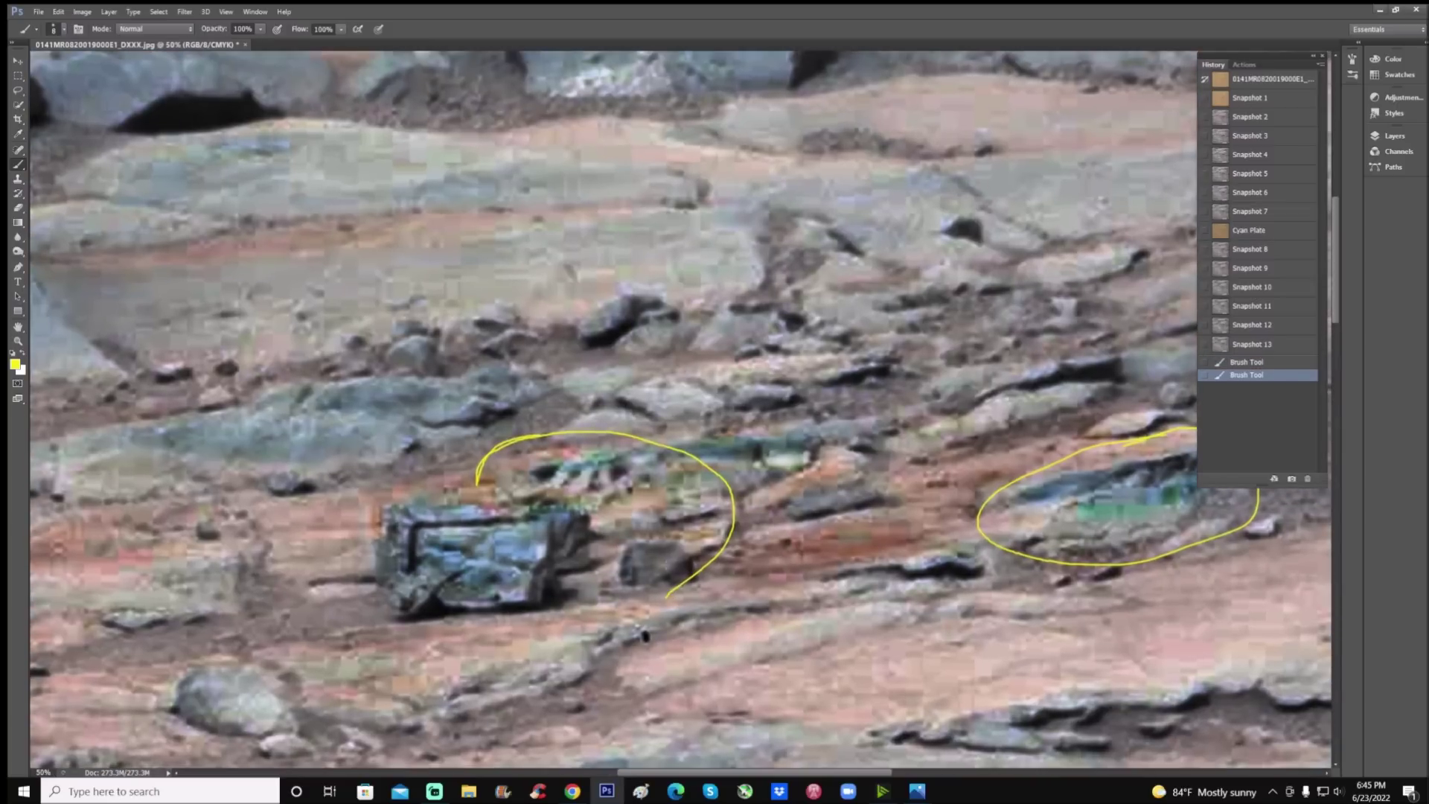
# Revert to Snapshot 1 and mark a row of short yellow strokes on the ground just above the block-shaped rock.
pyautogui.click(1265, 98)
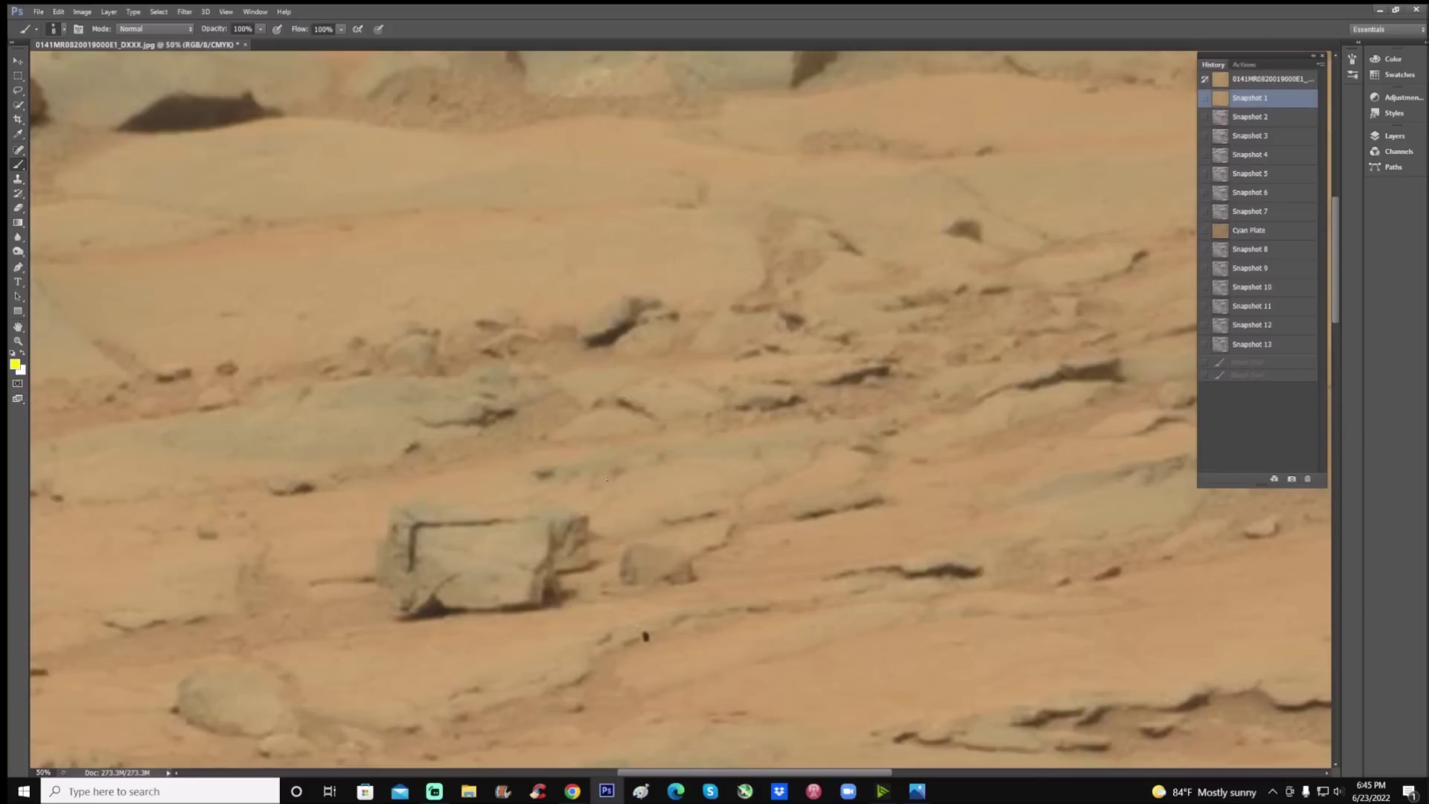
pyautogui.moveTo(587, 480)
pyautogui.mouseDown()
pyautogui.moveTo(598, 469)
pyautogui.moveTo(583, 469)
pyautogui.moveTo(613, 481)
pyautogui.moveTo(565, 484)
pyautogui.mouseUp()
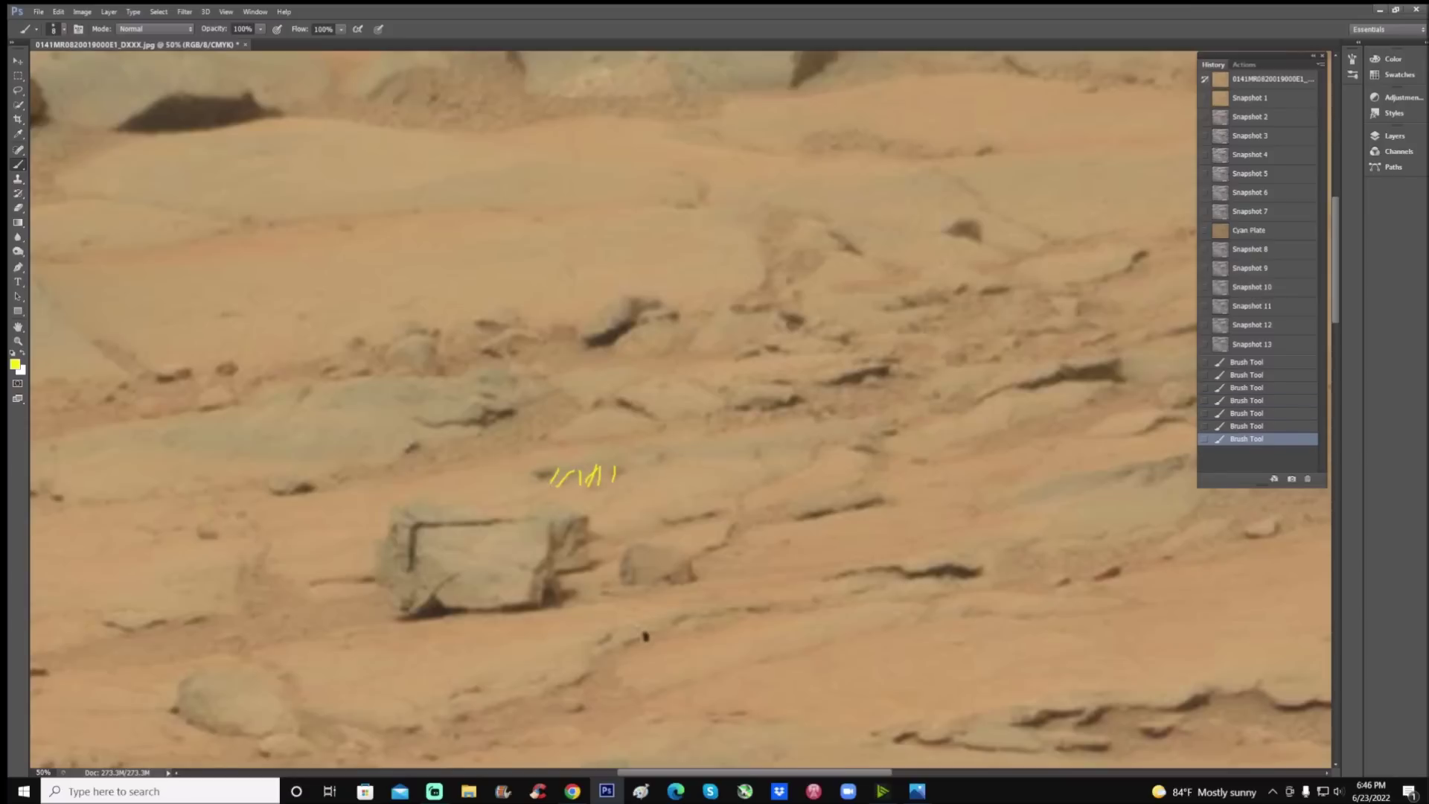
# Compare Snapshot 8 with Snapshot 7, and on Snapshot 8 circle the small rock, the block-shaped rock and the block's right end.
pyautogui.click(1282, 249)
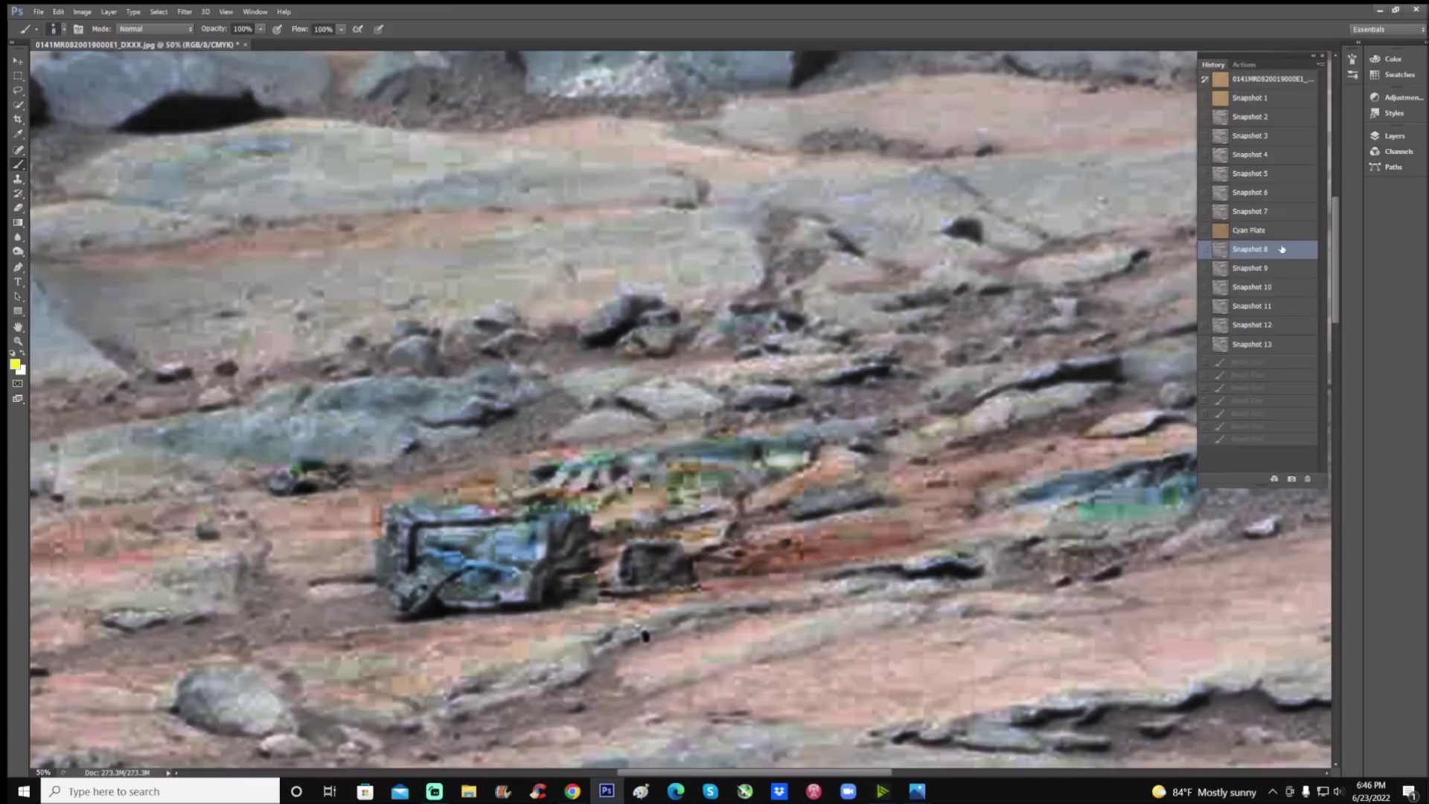
pyautogui.click(1282, 213)
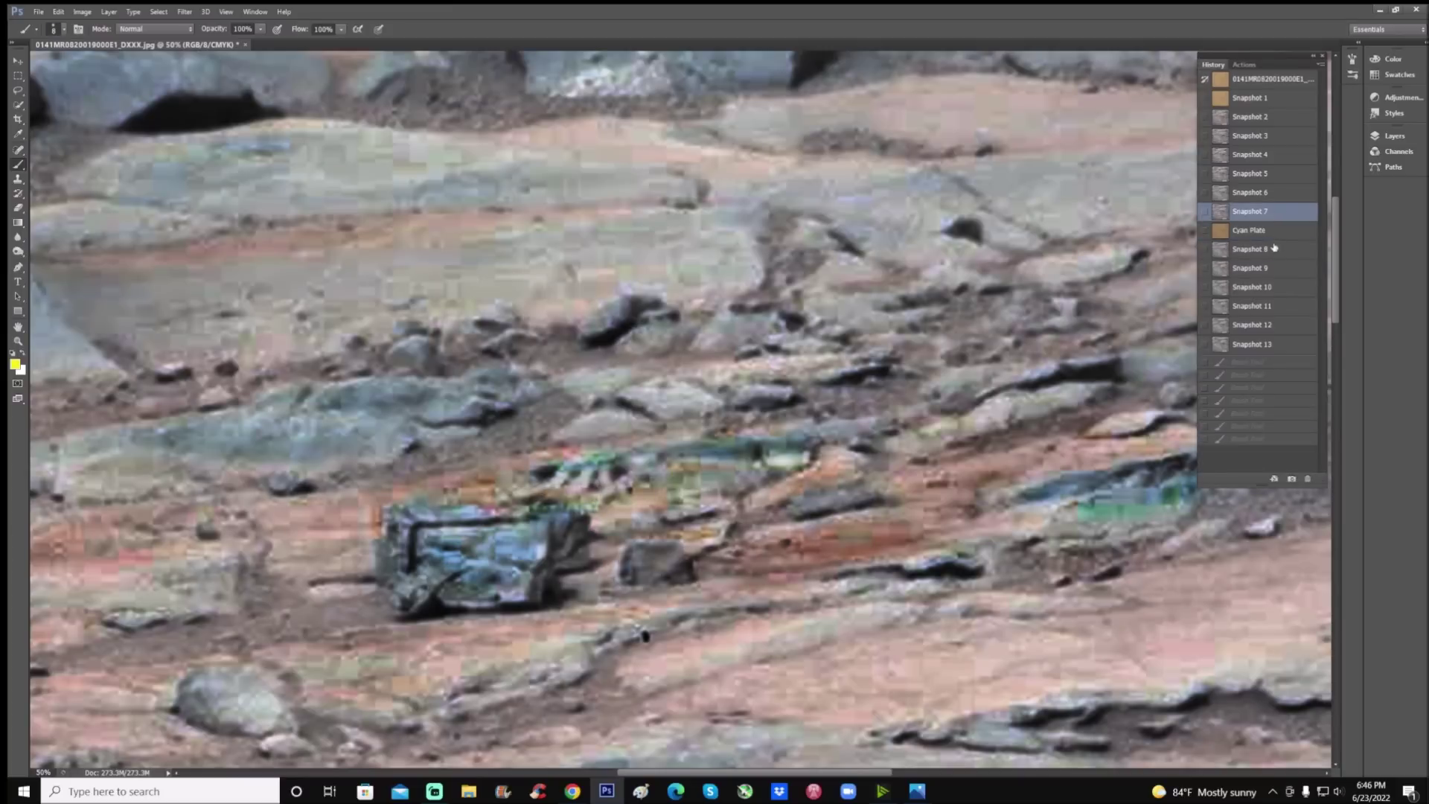
pyautogui.click(1276, 250)
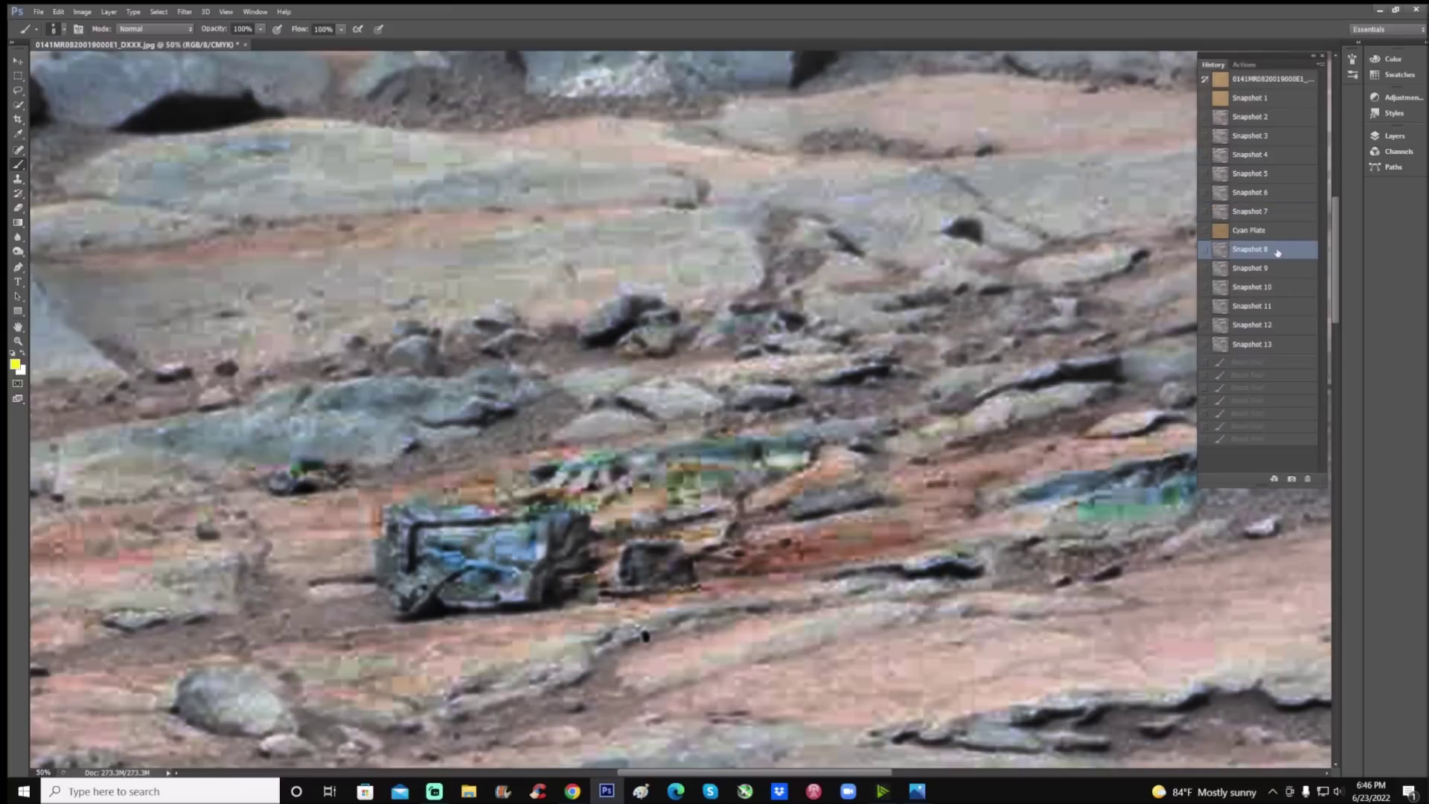
pyautogui.moveTo(593, 525)
pyautogui.mouseDown()
pyautogui.moveTo(691, 517)
pyautogui.moveTo(725, 558)
pyautogui.moveTo(722, 594)
pyautogui.moveTo(709, 615)
pyautogui.moveTo(646, 634)
pyautogui.moveTo(599, 623)
pyautogui.moveTo(582, 579)
pyautogui.mouseUp()
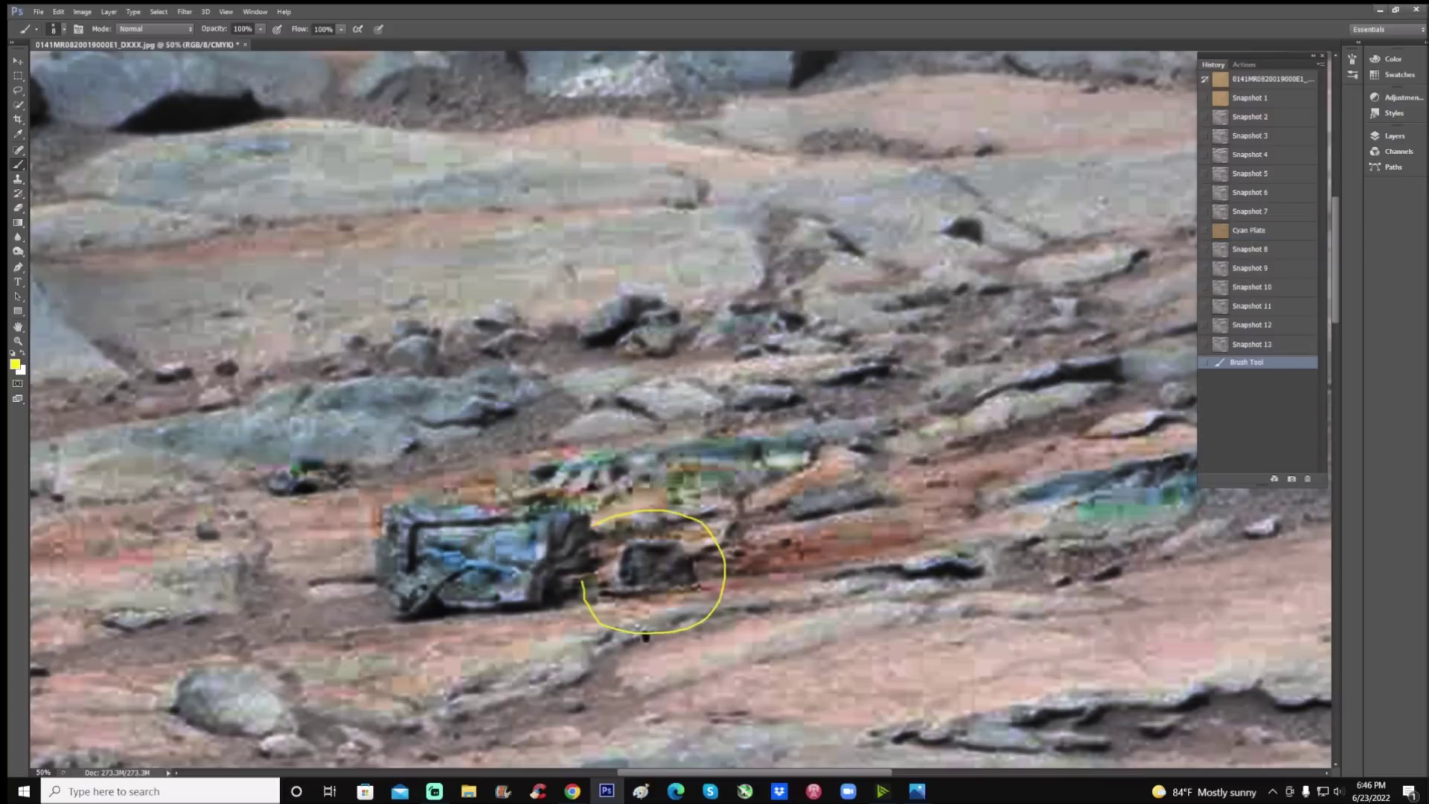
pyautogui.moveTo(341, 584)
pyautogui.mouseDown()
pyautogui.moveTo(413, 482)
pyautogui.moveTo(581, 475)
pyautogui.mouseUp()
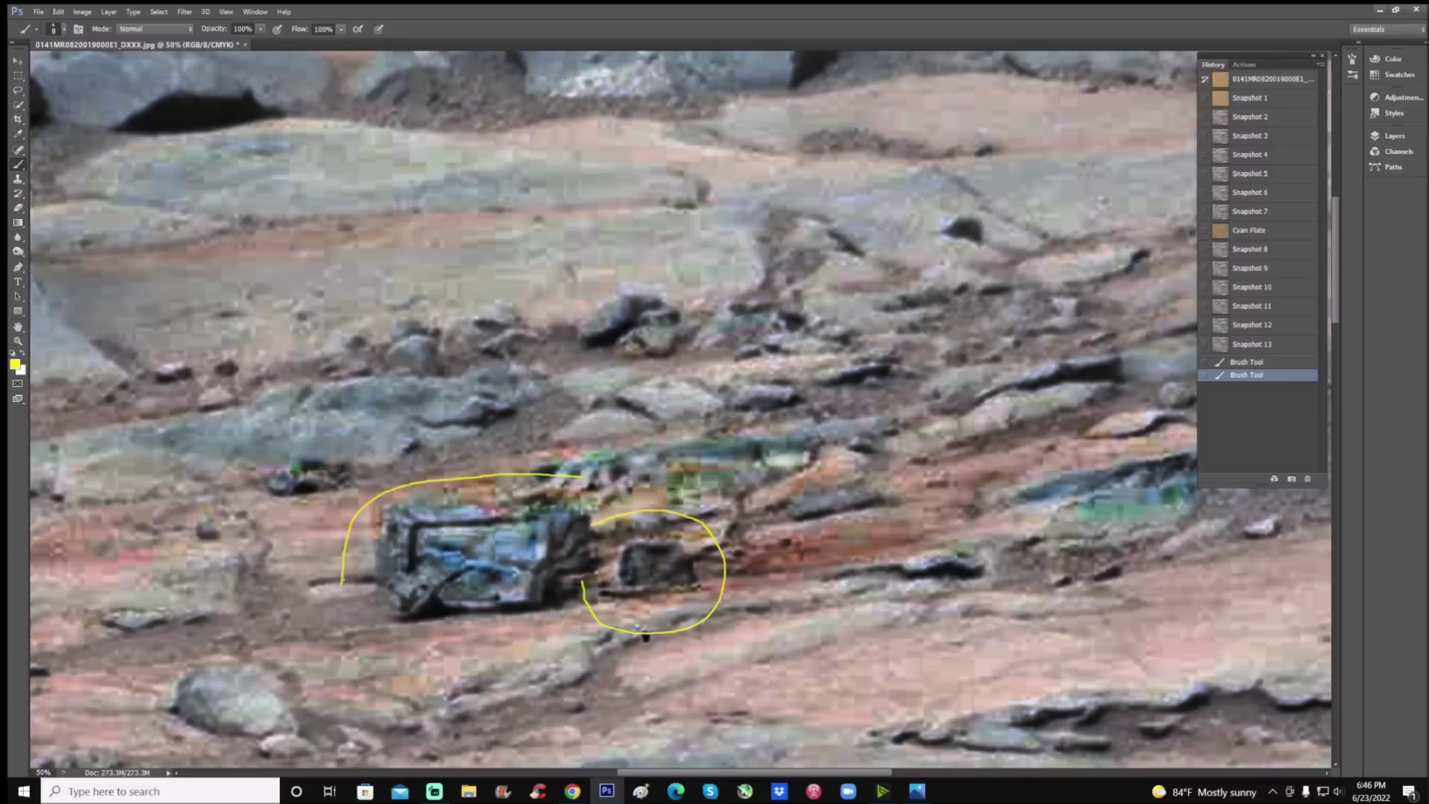
pyautogui.moveTo(341, 586)
pyautogui.mouseDown()
pyautogui.moveTo(377, 630)
pyautogui.moveTo(551, 640)
pyautogui.moveTo(573, 624)
pyautogui.mouseUp()
pyautogui.moveTo(559, 498)
pyautogui.mouseDown()
pyautogui.moveTo(515, 552)
pyautogui.moveTo(563, 580)
pyautogui.moveTo(608, 535)
pyautogui.moveTo(586, 501)
pyautogui.moveTo(547, 494)
pyautogui.mouseUp()
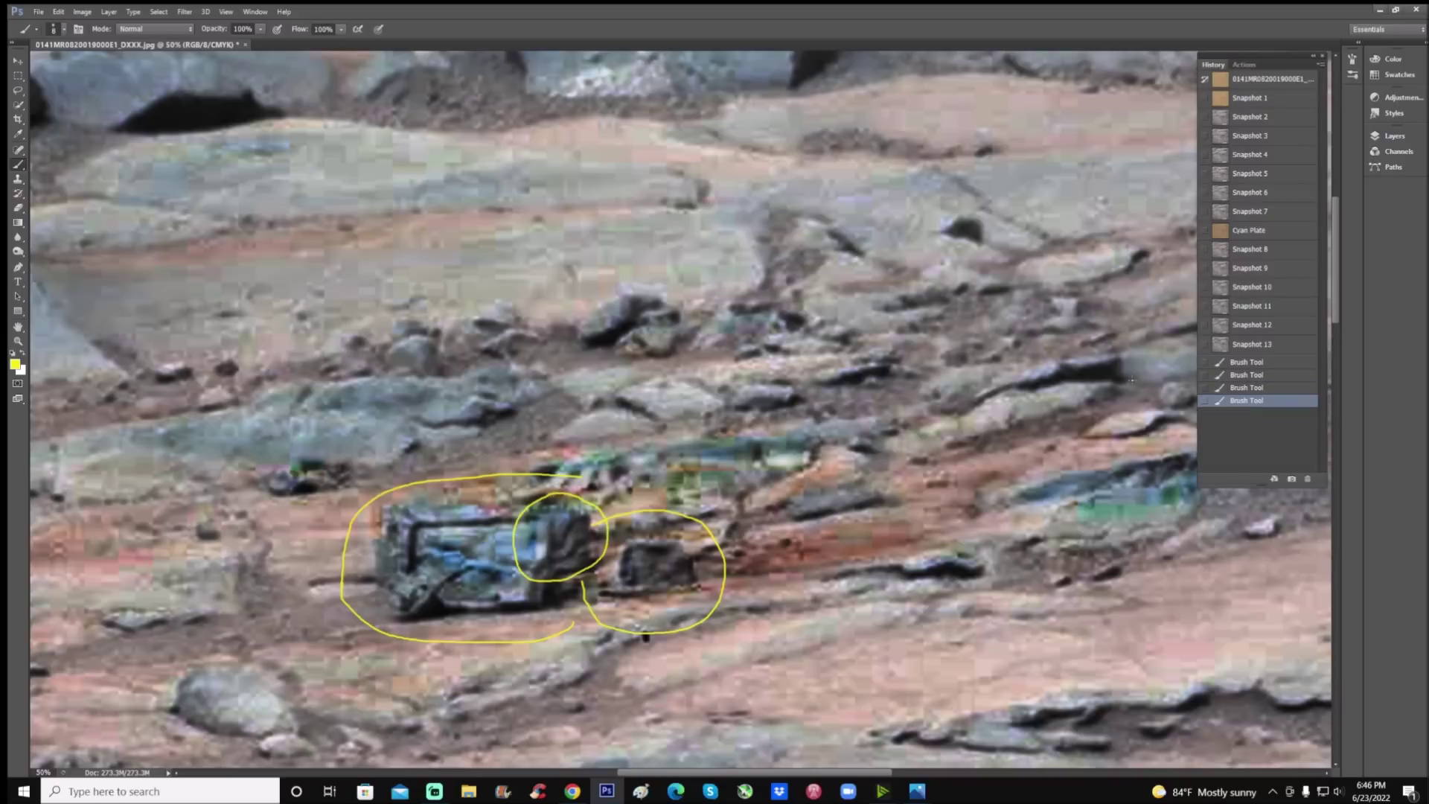
# Recheck Snapshot 8, Cyan Plate and Snapshot 7, and circle the dark layered ledge below the block-shaped rock on Snapshot 9.
pyautogui.click(1288, 250)
pyautogui.click(1284, 229)
pyautogui.click(1288, 212)
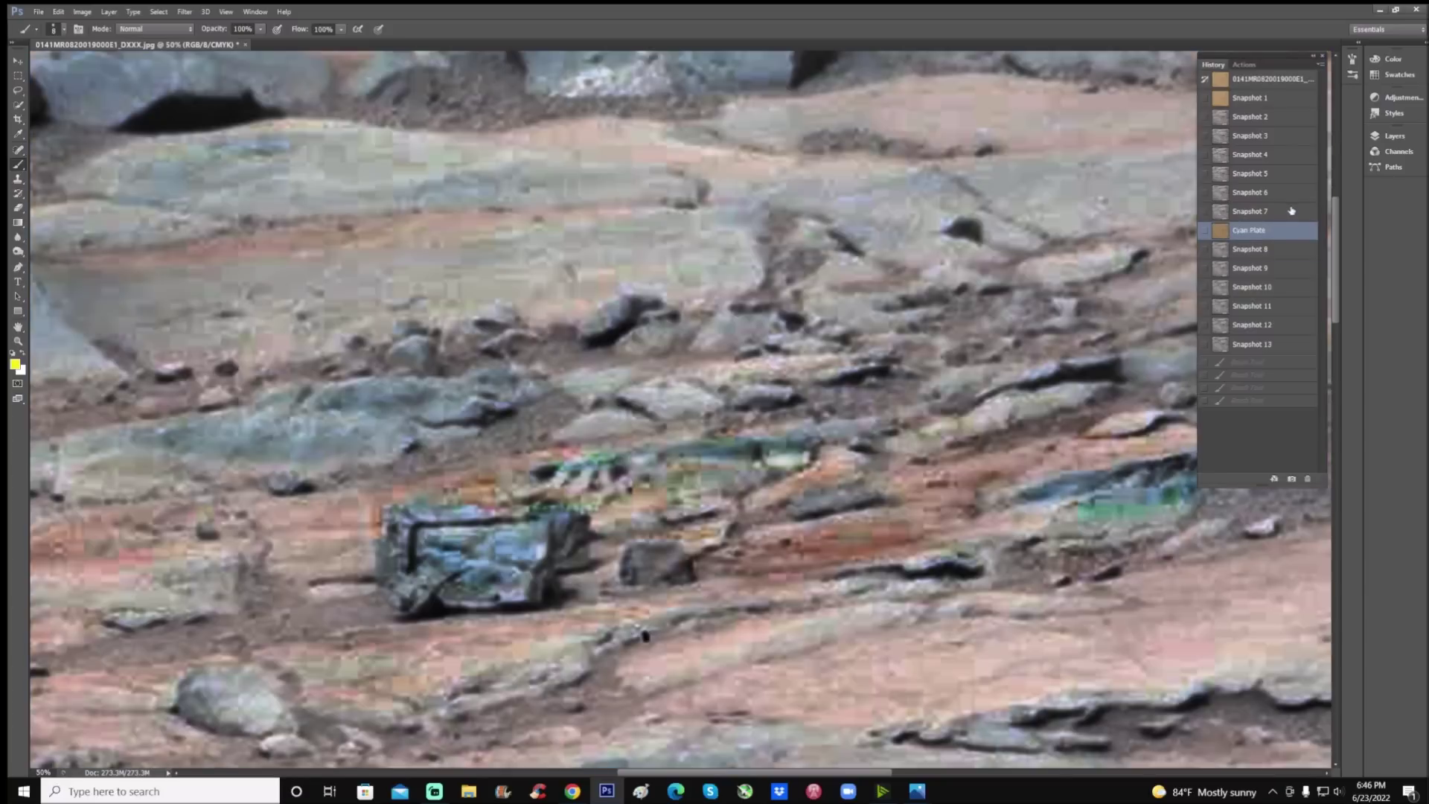
pyautogui.click(1274, 274)
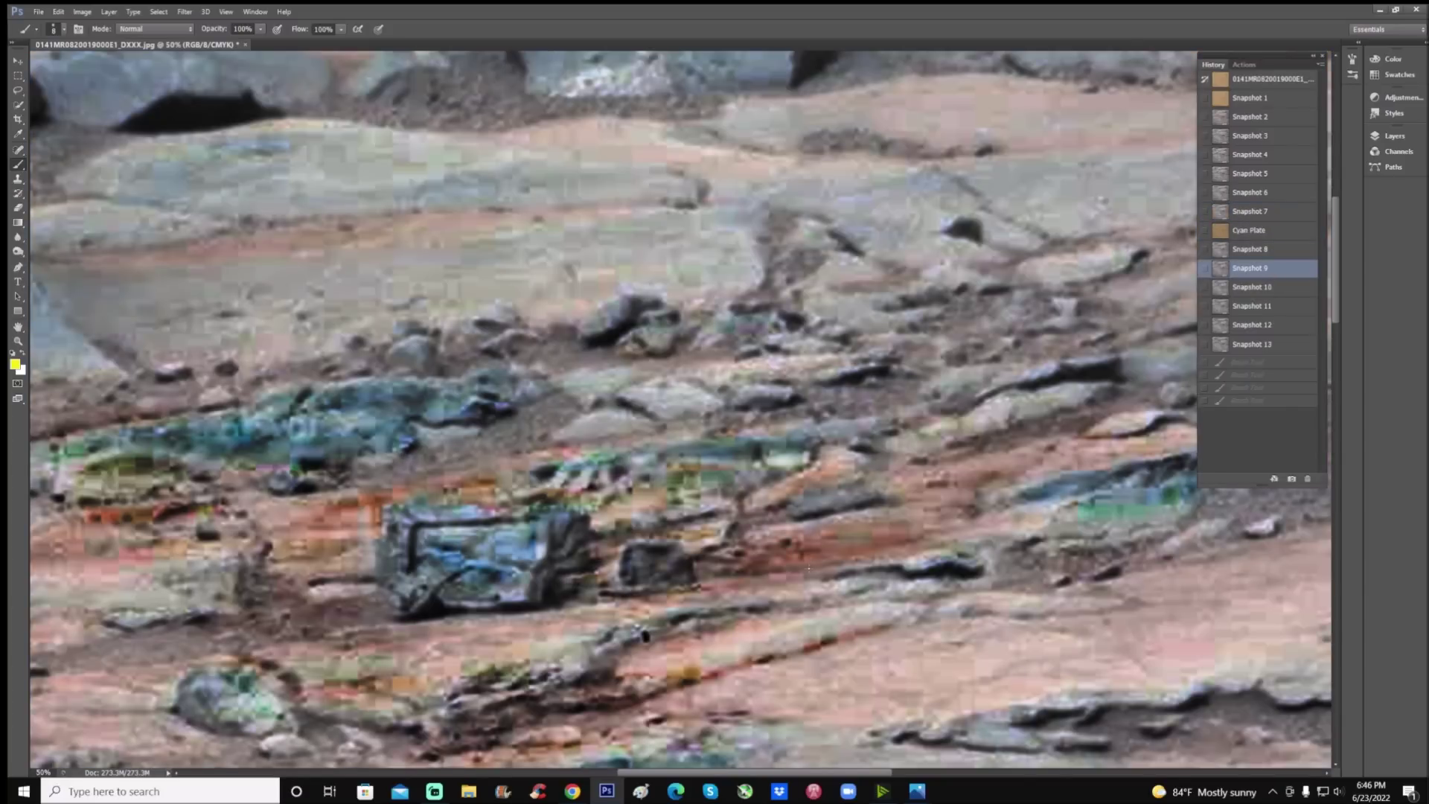
pyautogui.moveTo(645, 636); pyautogui.dragTo(717, 555)
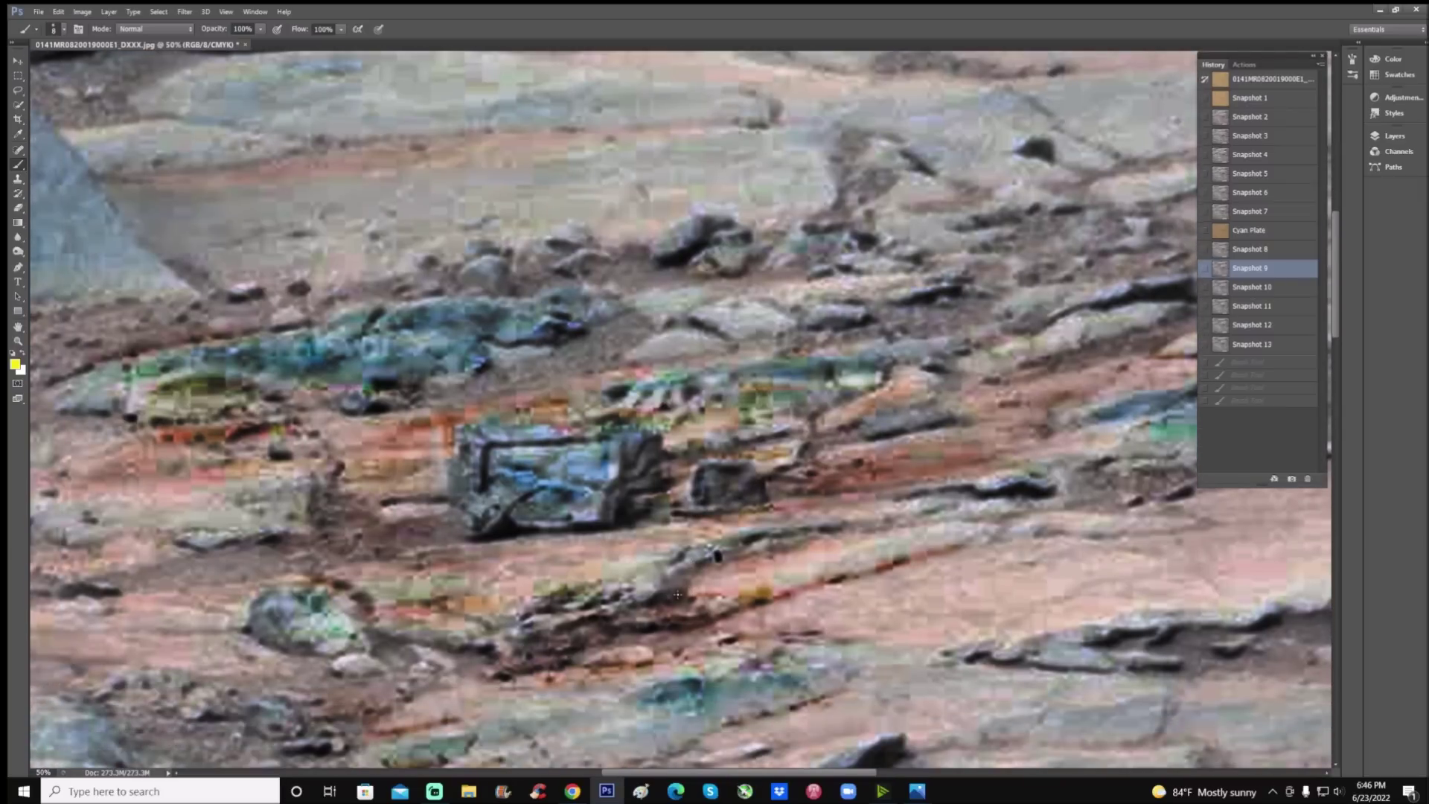
pyautogui.moveTo(540, 569)
pyautogui.mouseDown()
pyautogui.moveTo(683, 699)
pyautogui.moveTo(727, 665)
pyautogui.moveTo(743, 624)
pyautogui.moveTo(736, 573)
pyautogui.moveTo(668, 556)
pyautogui.moveTo(554, 553)
pyautogui.moveTo(521, 568)
pyautogui.mouseUp()
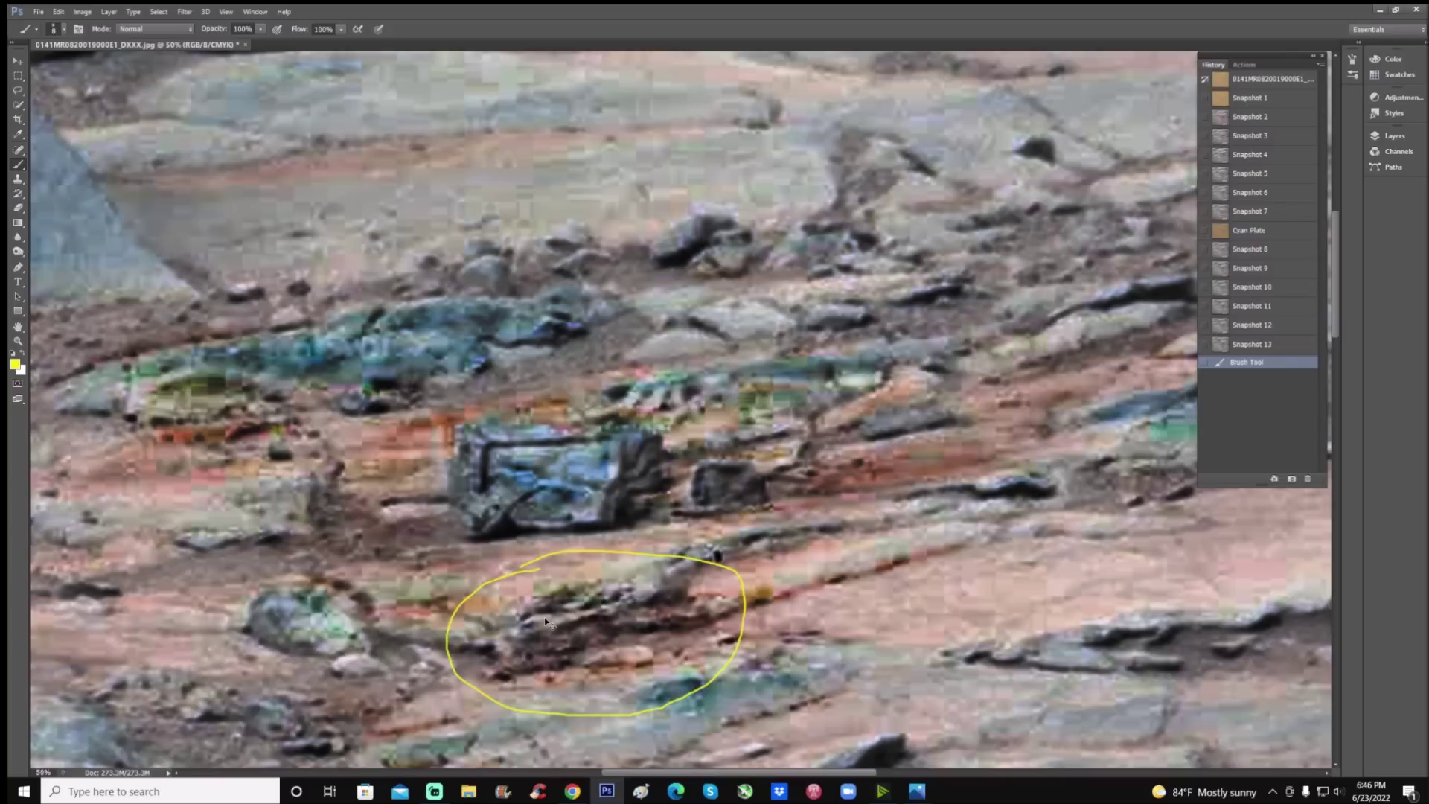
# Circle the small spot inside the circled dark ledge and draw two short lines leading to it from the left.
pyautogui.hotkey('ctrl', '+')
pyautogui.scroll(-3, 543, 618)
pyautogui.moveTo(566, 576)
pyautogui.mouseDown()
pyautogui.moveTo(574, 609)
pyautogui.moveTo(574, 579)
pyautogui.mouseUp()
pyautogui.moveTo(466, 608)
pyautogui.mouseDown()
pyautogui.moveTo(571, 577)
pyautogui.moveTo(513, 614)
pyautogui.moveTo(596, 591)
pyautogui.mouseUp()
pyautogui.scroll(2, 595, 592)
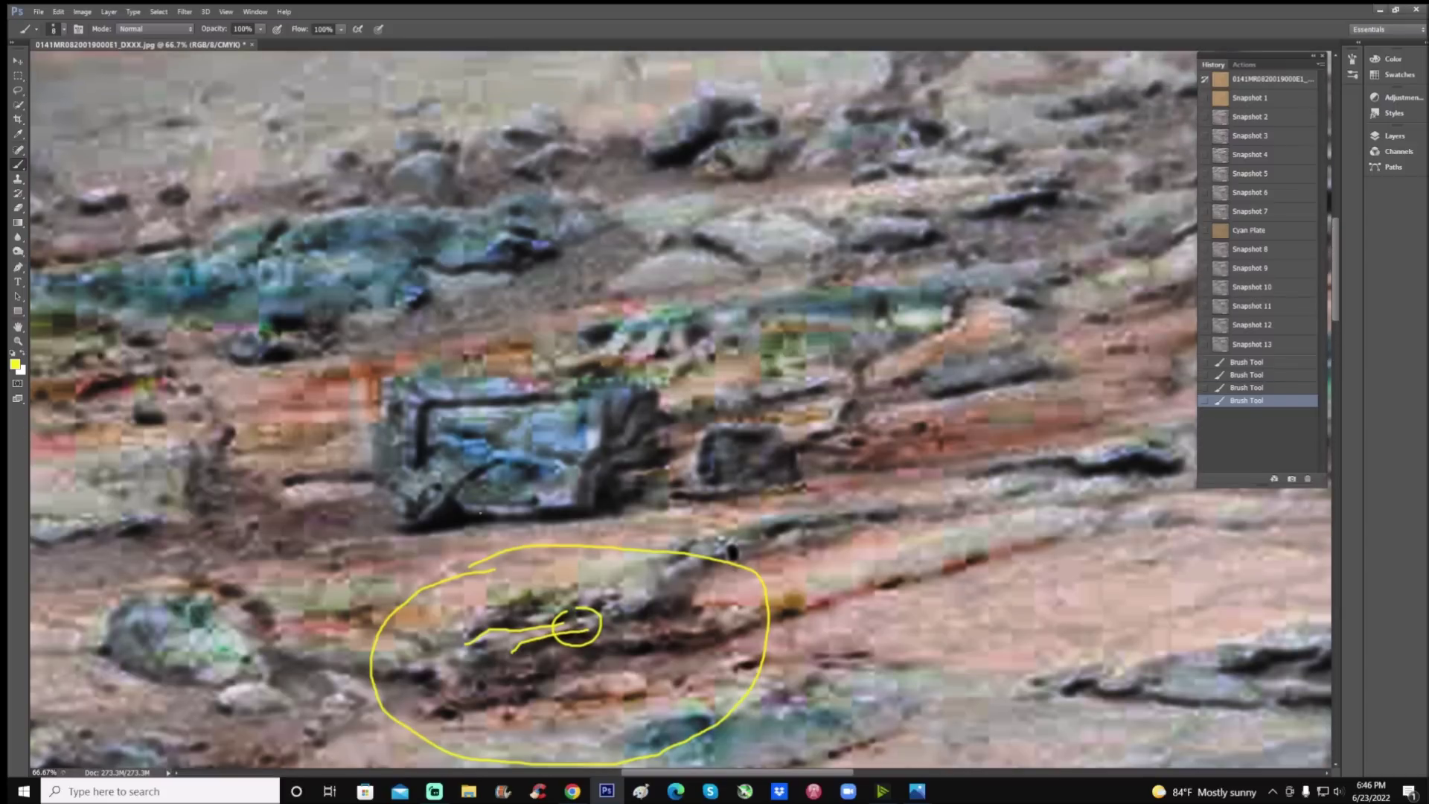
# Circle the yellow-green patch left of the block-shaped rock and trace its left corner, curved upper edge and lower edge.
pyautogui.hotkey('ctrl', '-')
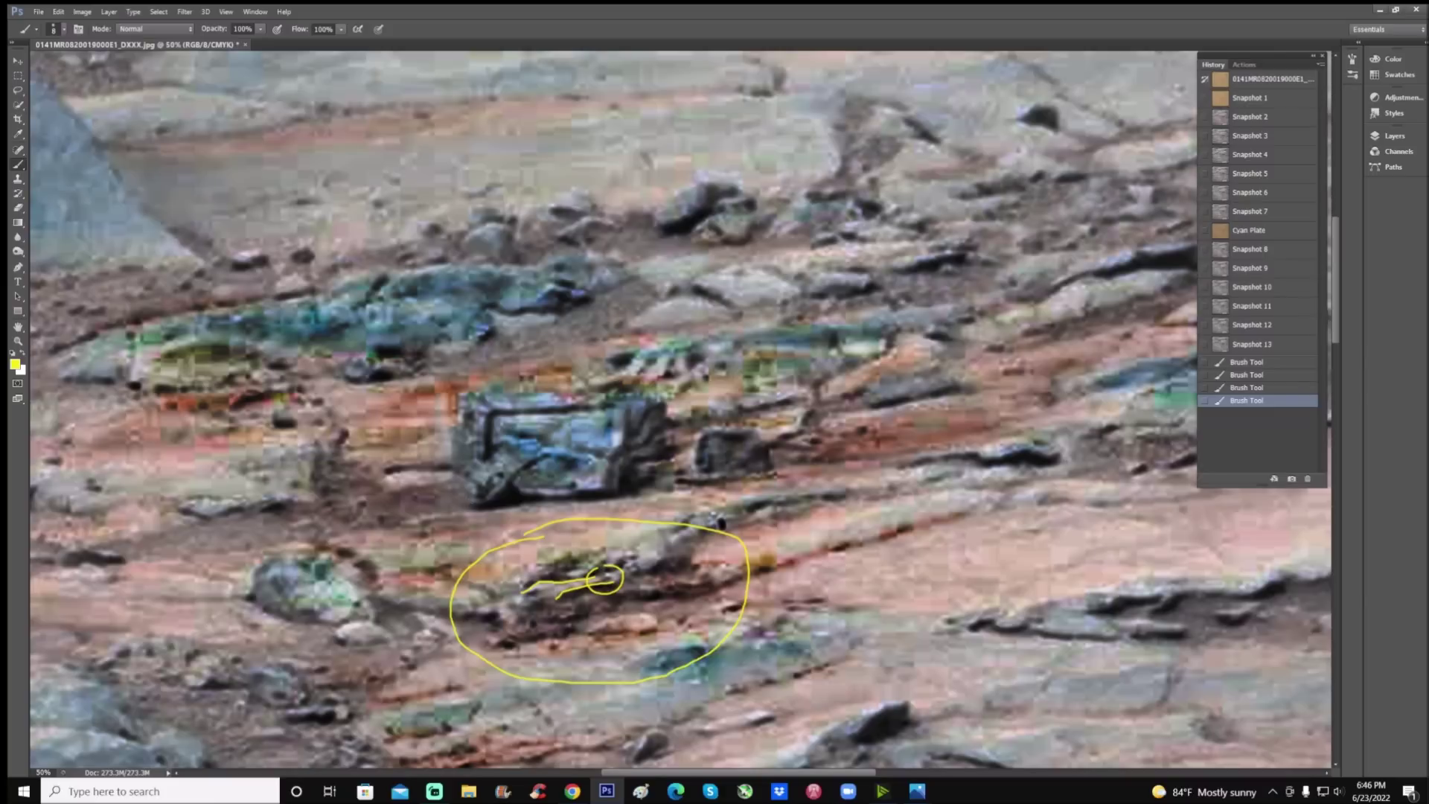
pyautogui.hscroll(-5, 681, 413)
pyautogui.scroll(3, 681, 413)
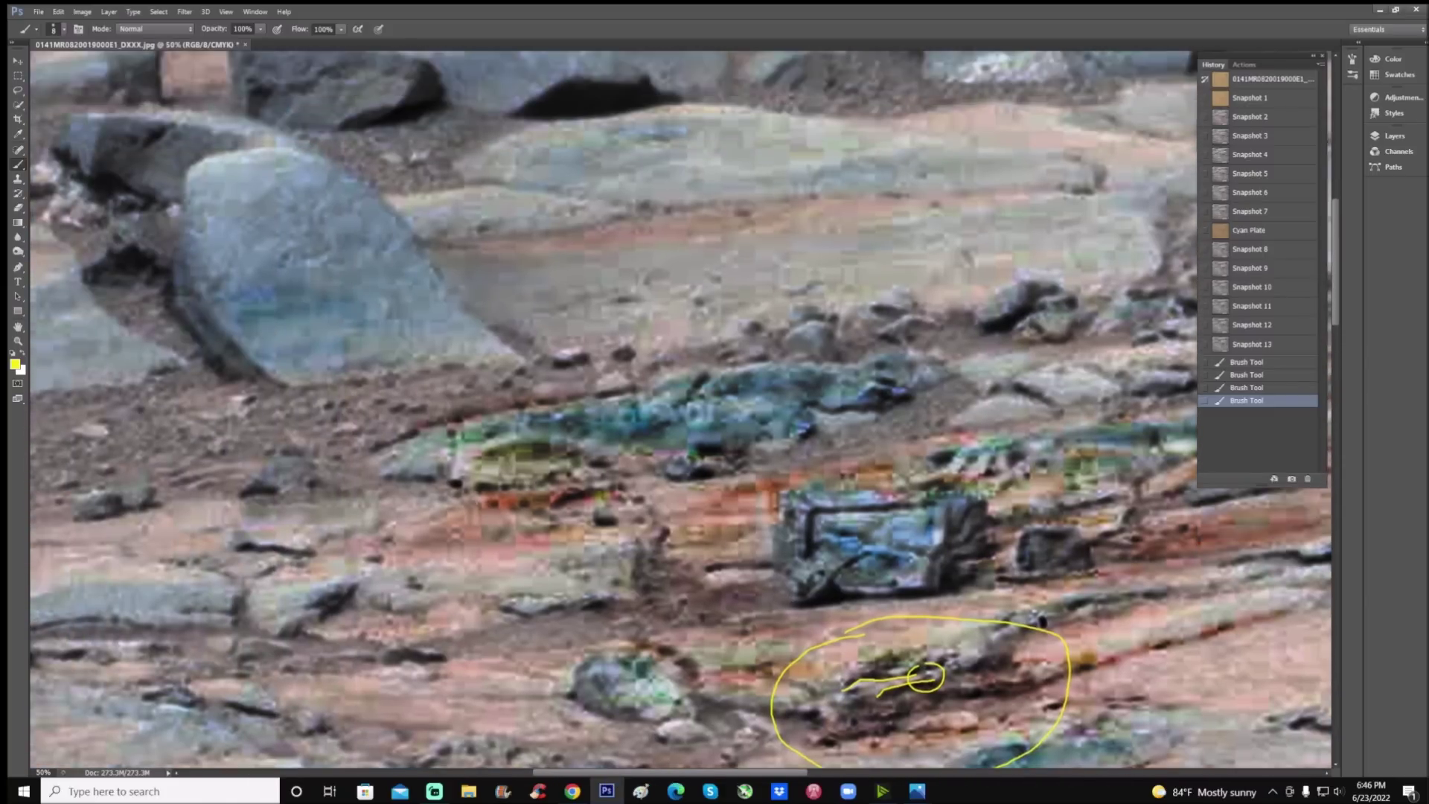
pyautogui.moveTo(457, 407)
pyautogui.mouseDown()
pyautogui.moveTo(413, 412)
pyautogui.moveTo(357, 464)
pyautogui.moveTo(409, 515)
pyautogui.moveTo(560, 535)
pyautogui.moveTo(666, 469)
pyautogui.moveTo(560, 398)
pyautogui.moveTo(461, 403)
pyautogui.moveTo(462, 483)
pyautogui.mouseUp()
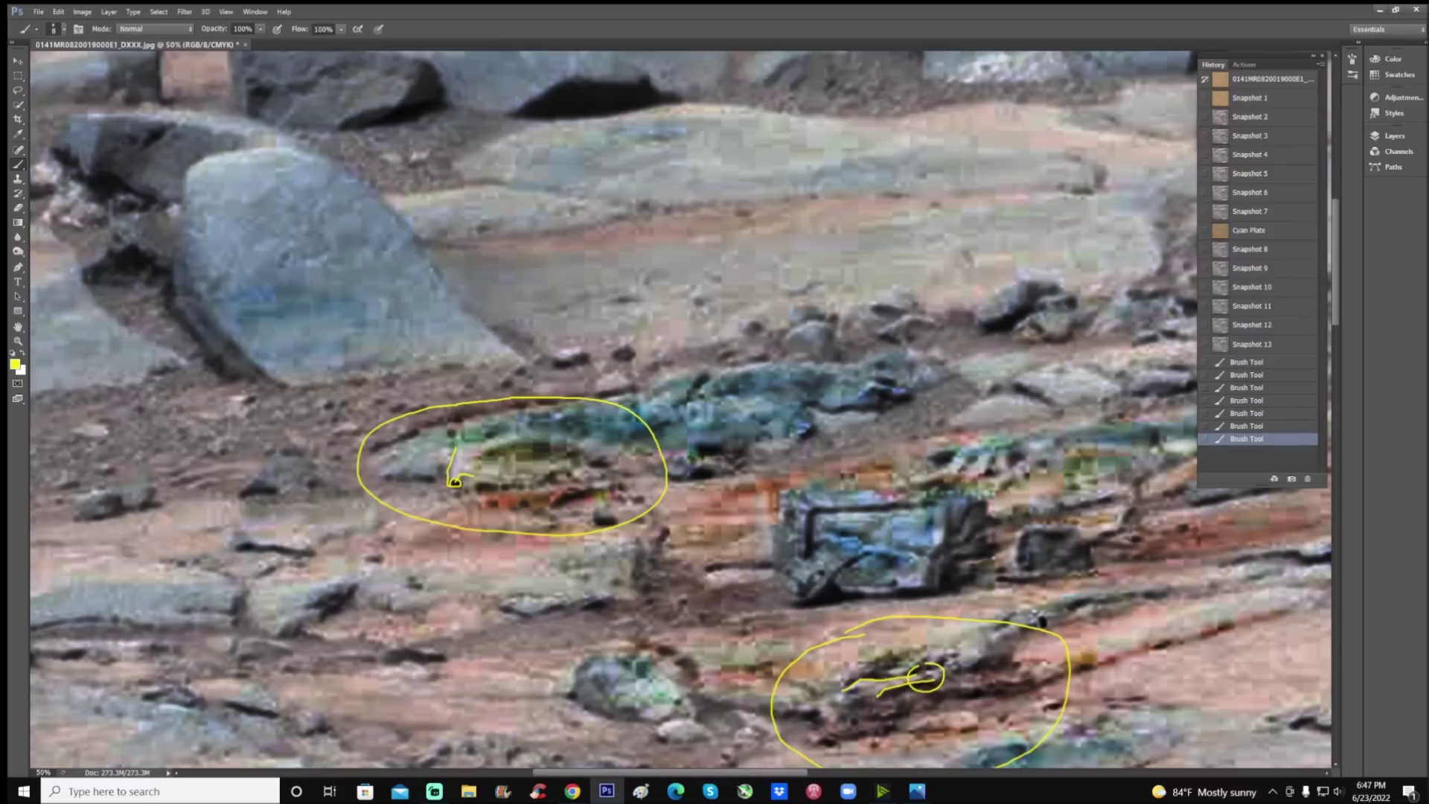
pyautogui.moveTo(476, 460)
pyautogui.mouseDown()
pyautogui.moveTo(539, 443)
pyautogui.moveTo(581, 454)
pyautogui.mouseUp()
pyautogui.moveTo(480, 446)
pyautogui.mouseDown()
pyautogui.moveTo(554, 436)
pyautogui.moveTo(585, 451)
pyautogui.mouseUp()
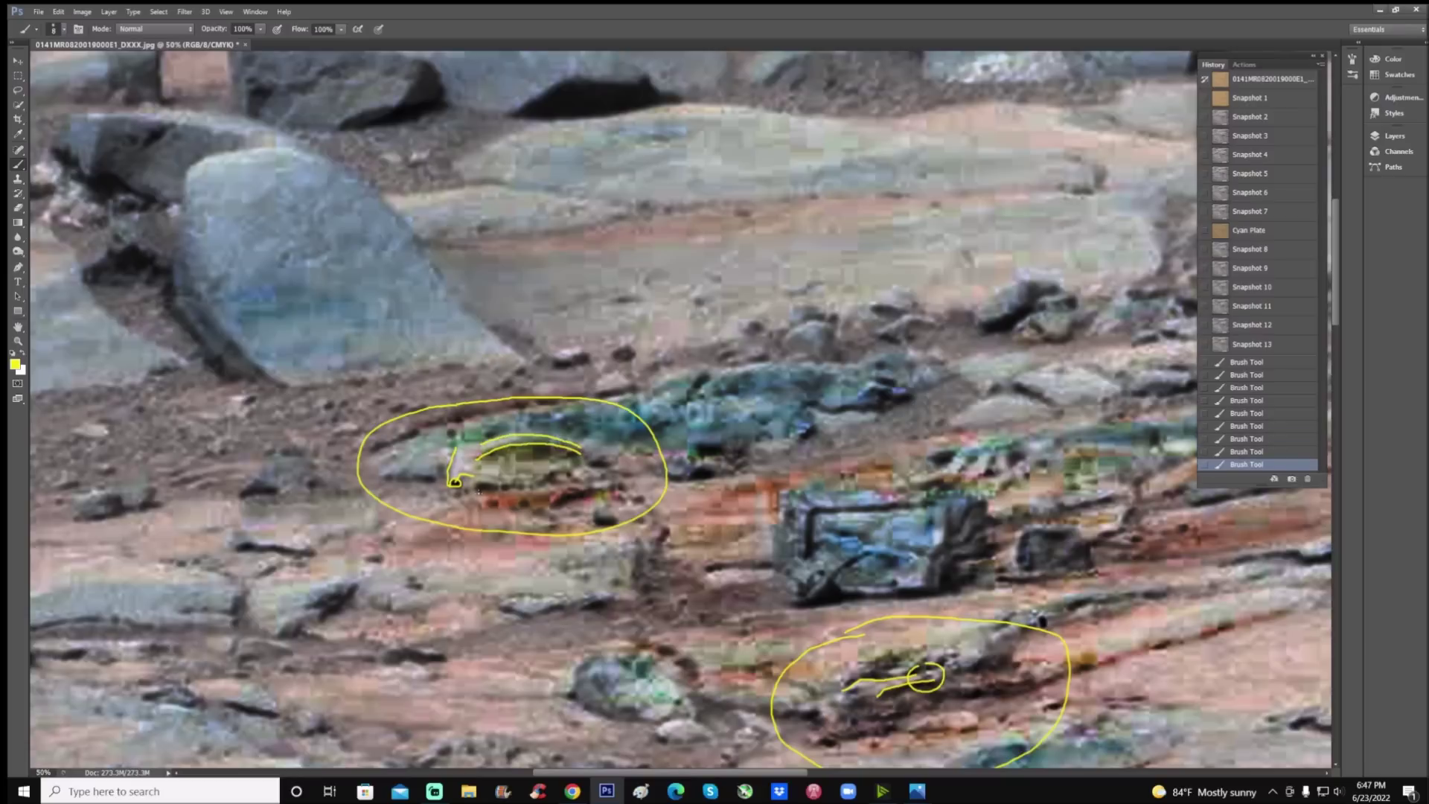
pyautogui.moveTo(477, 490); pyautogui.dragTo(572, 466)
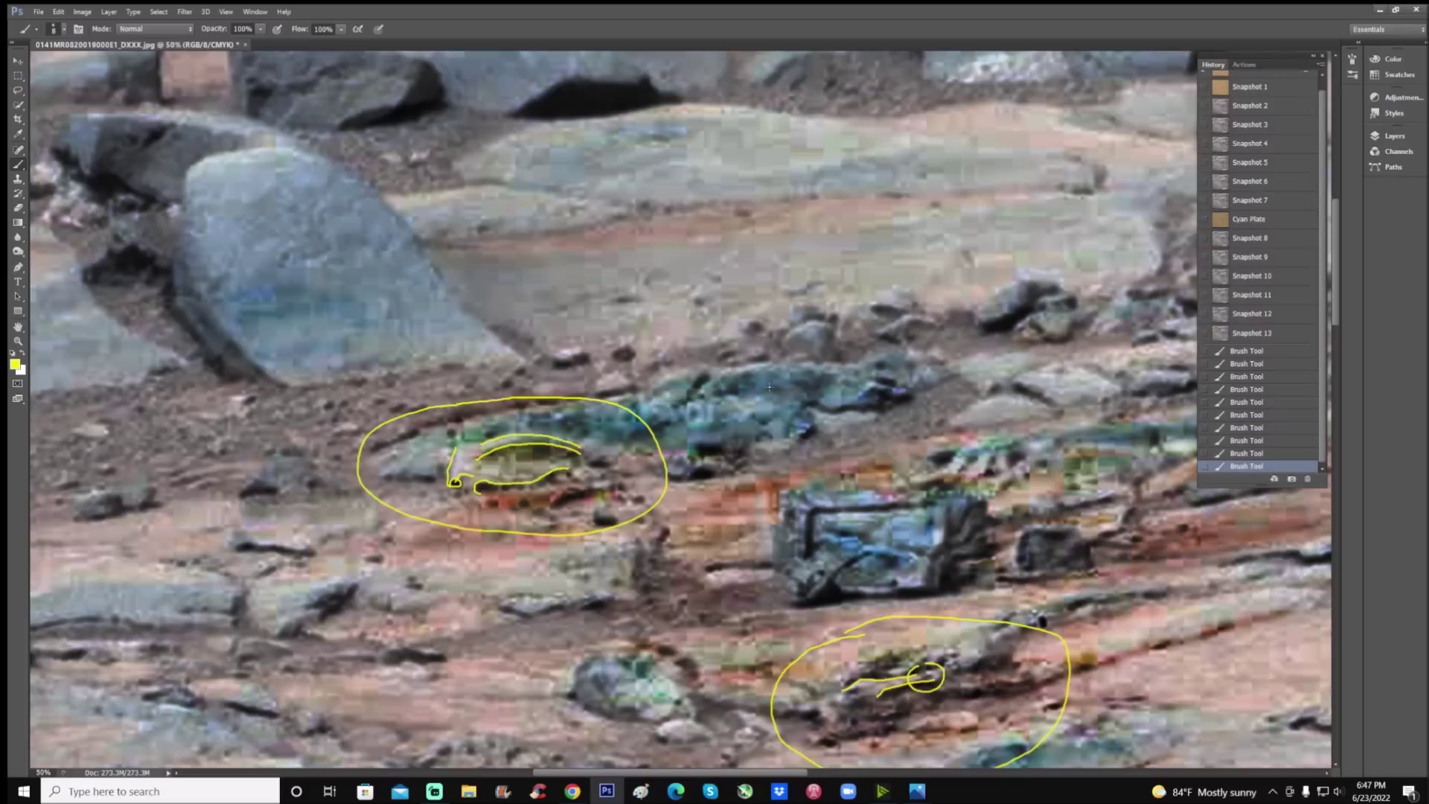
# Compare Snapshots 10 and 11, examining the discolored area around the block-shaped rock within the wider rock scene.
pyautogui.click(1281, 260)
pyautogui.click(1284, 276)
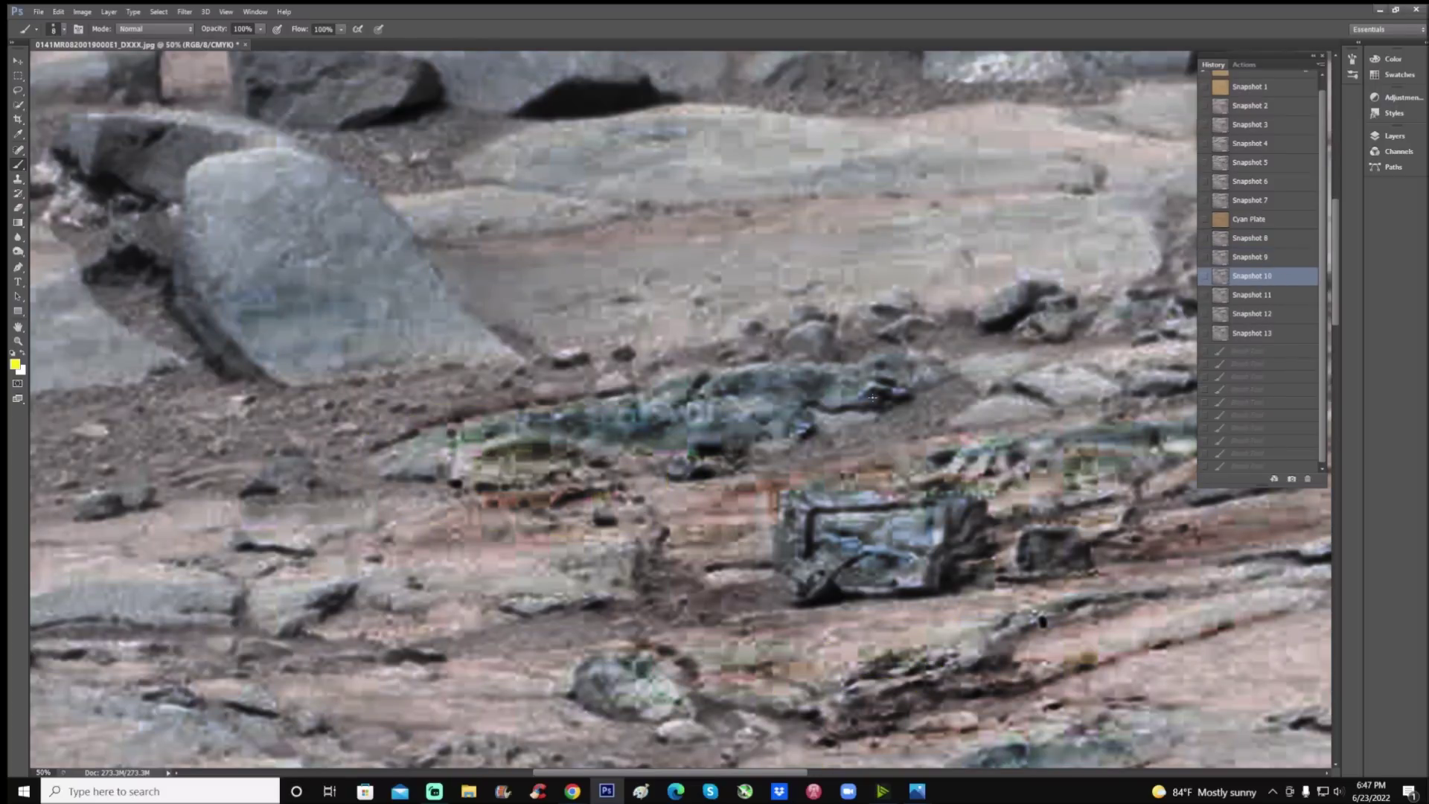
pyautogui.click(18, 344)
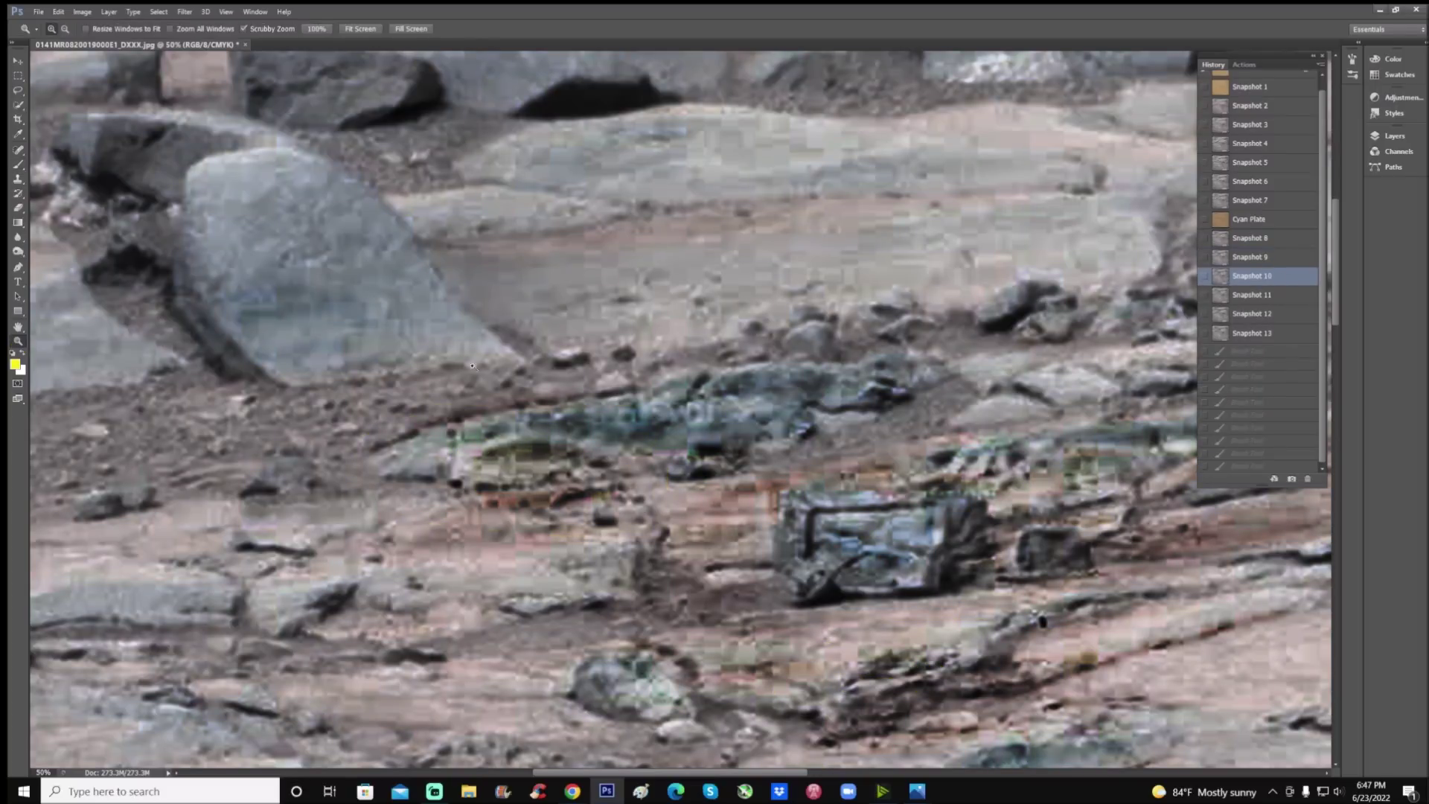
pyautogui.moveTo(480, 361); pyautogui.dragTo(451, 371)
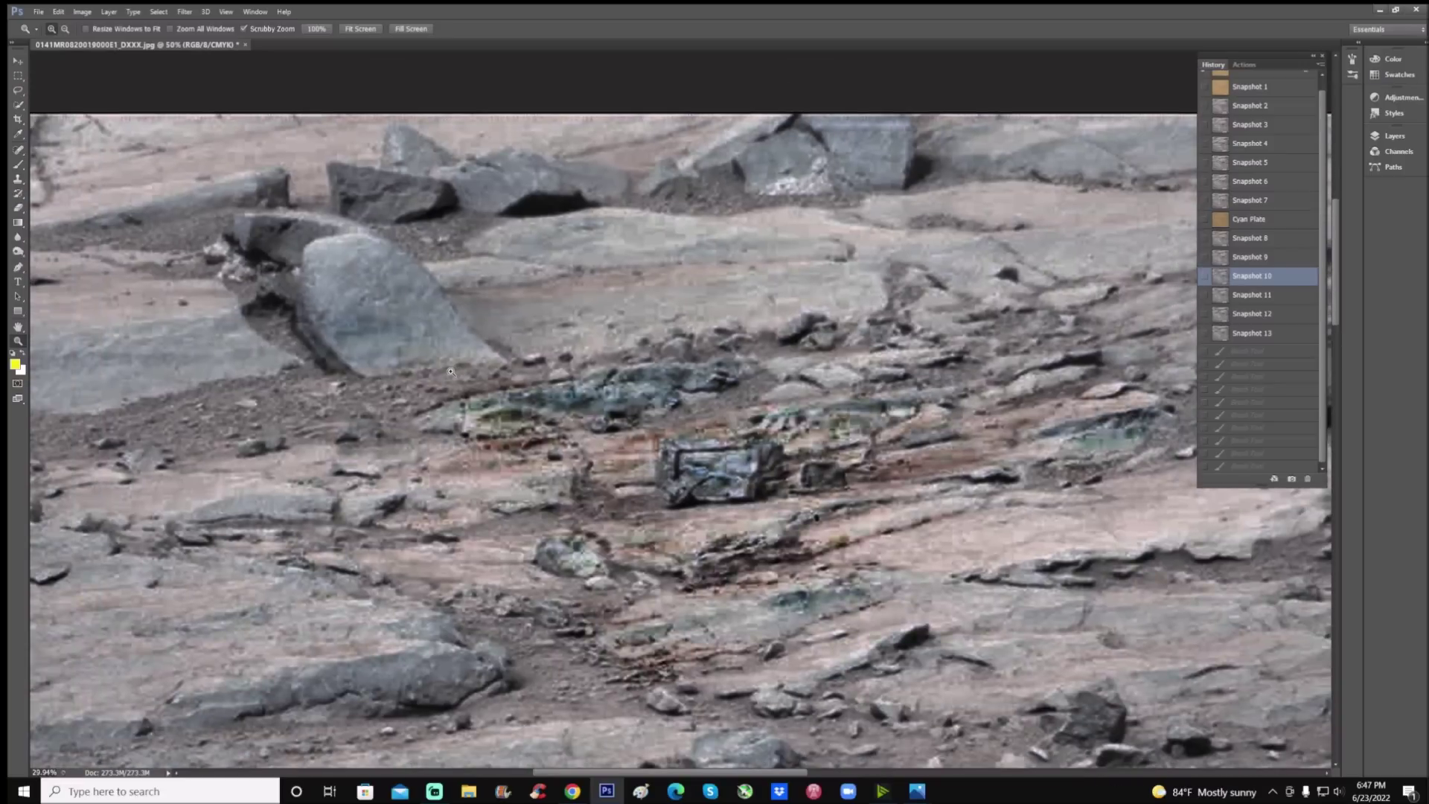
pyautogui.click(1254, 300)
pyautogui.click(1256, 276)
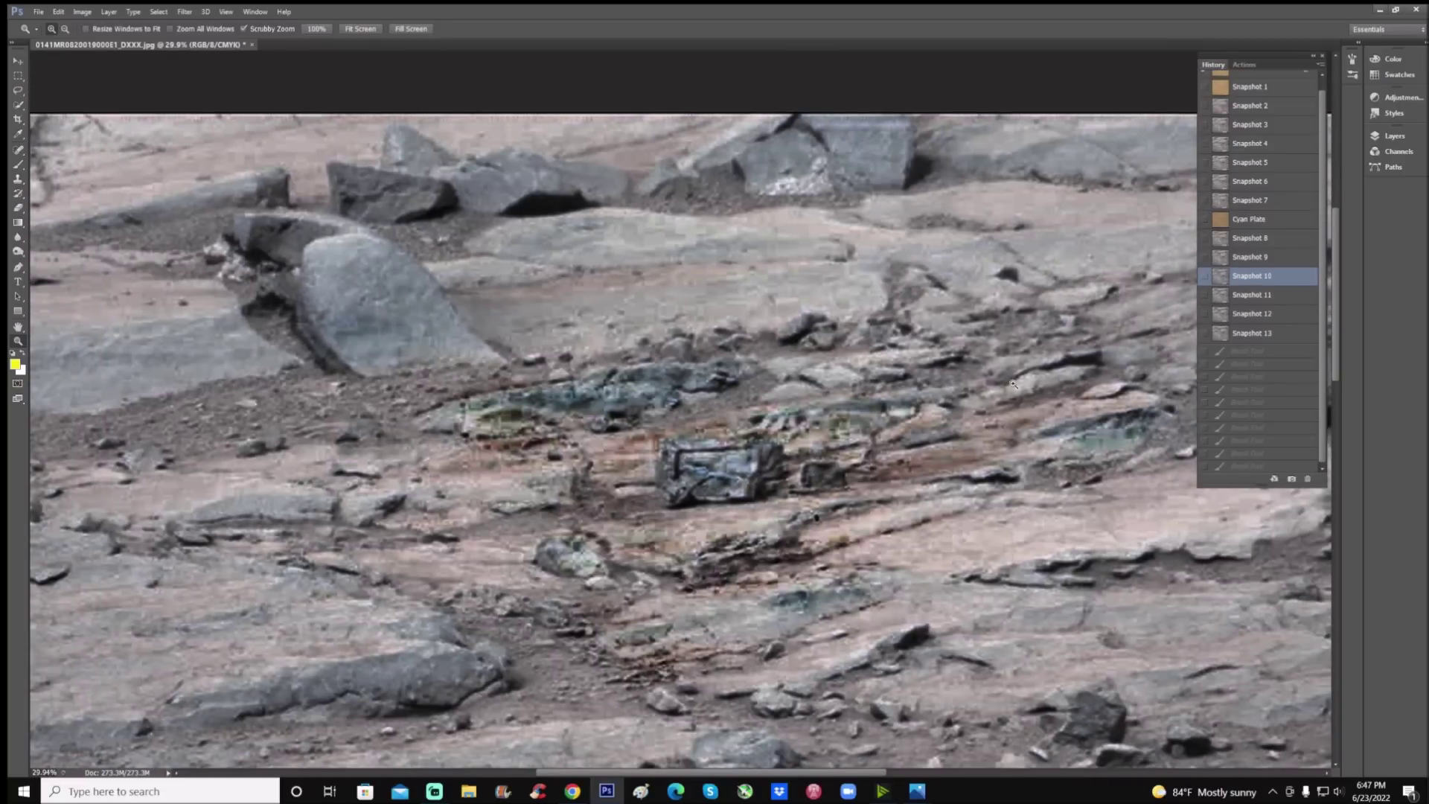
pyautogui.scroll(-1, 837, 431)
pyautogui.scroll(-3, 838, 432)
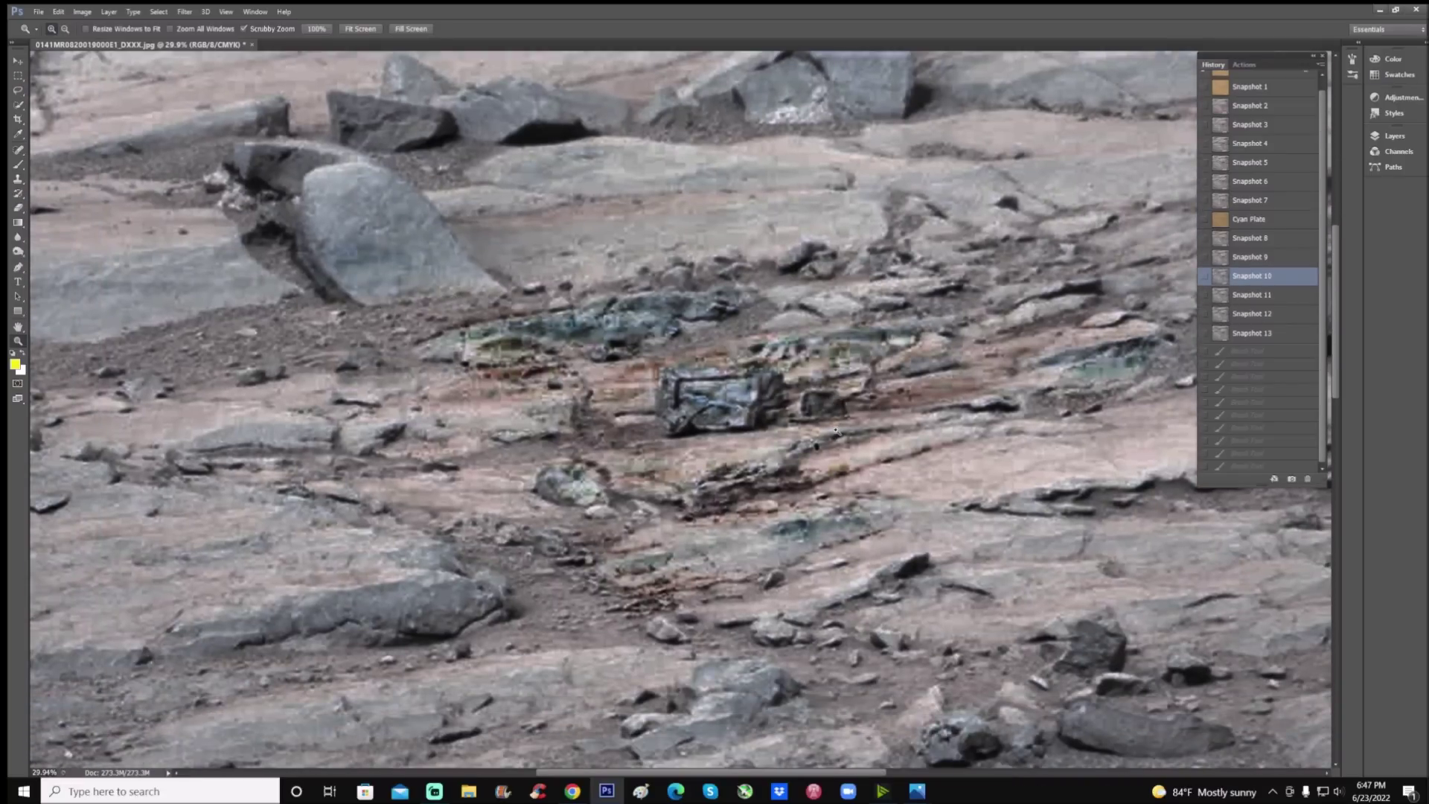
# Switch to Snapshot 12, draw an arc around the yellow-green patch and circle the small spot on the adjoining blue-green ledge.
pyautogui.click(1289, 314)
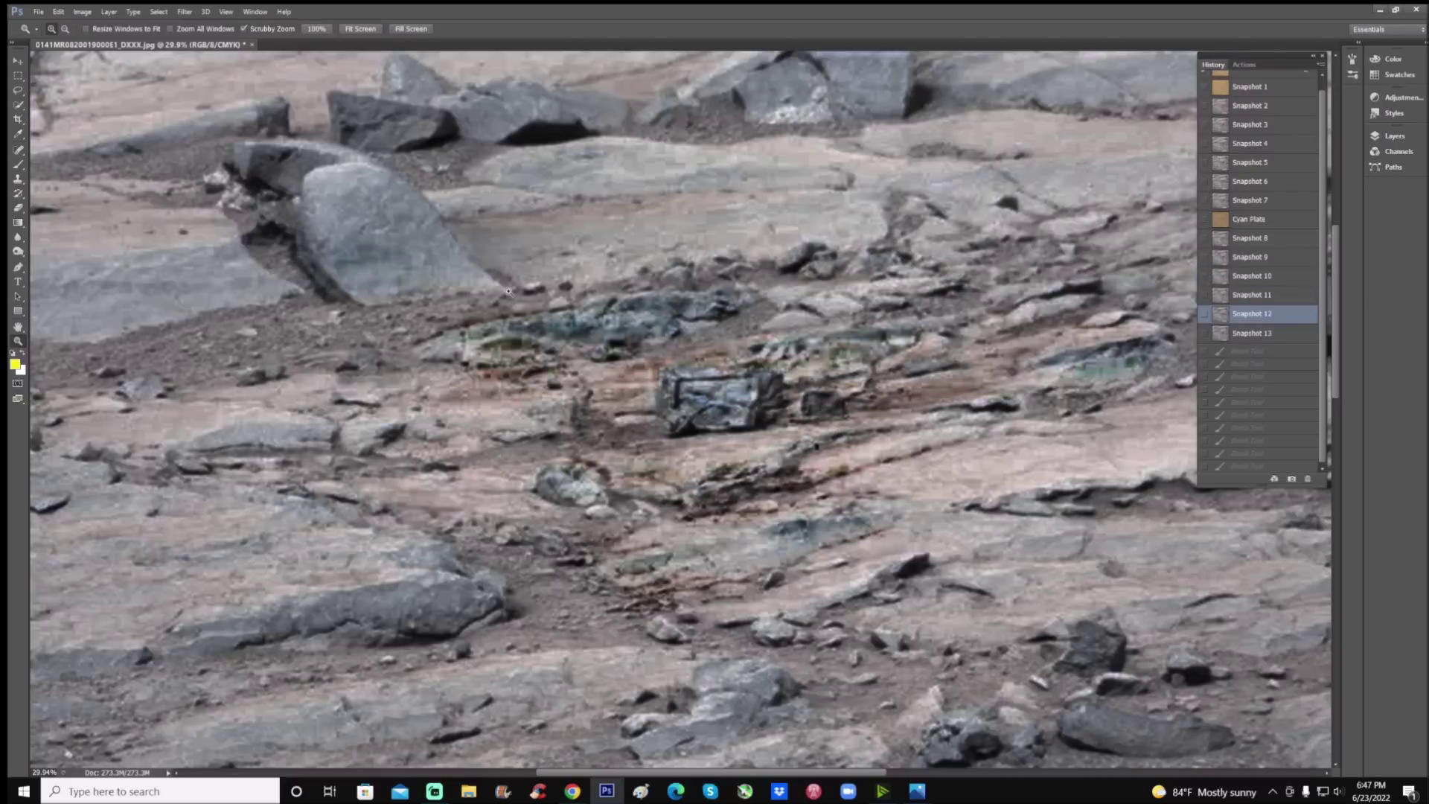
pyautogui.scroll(3, 534, 268)
pyautogui.scroll(2, 535, 269)
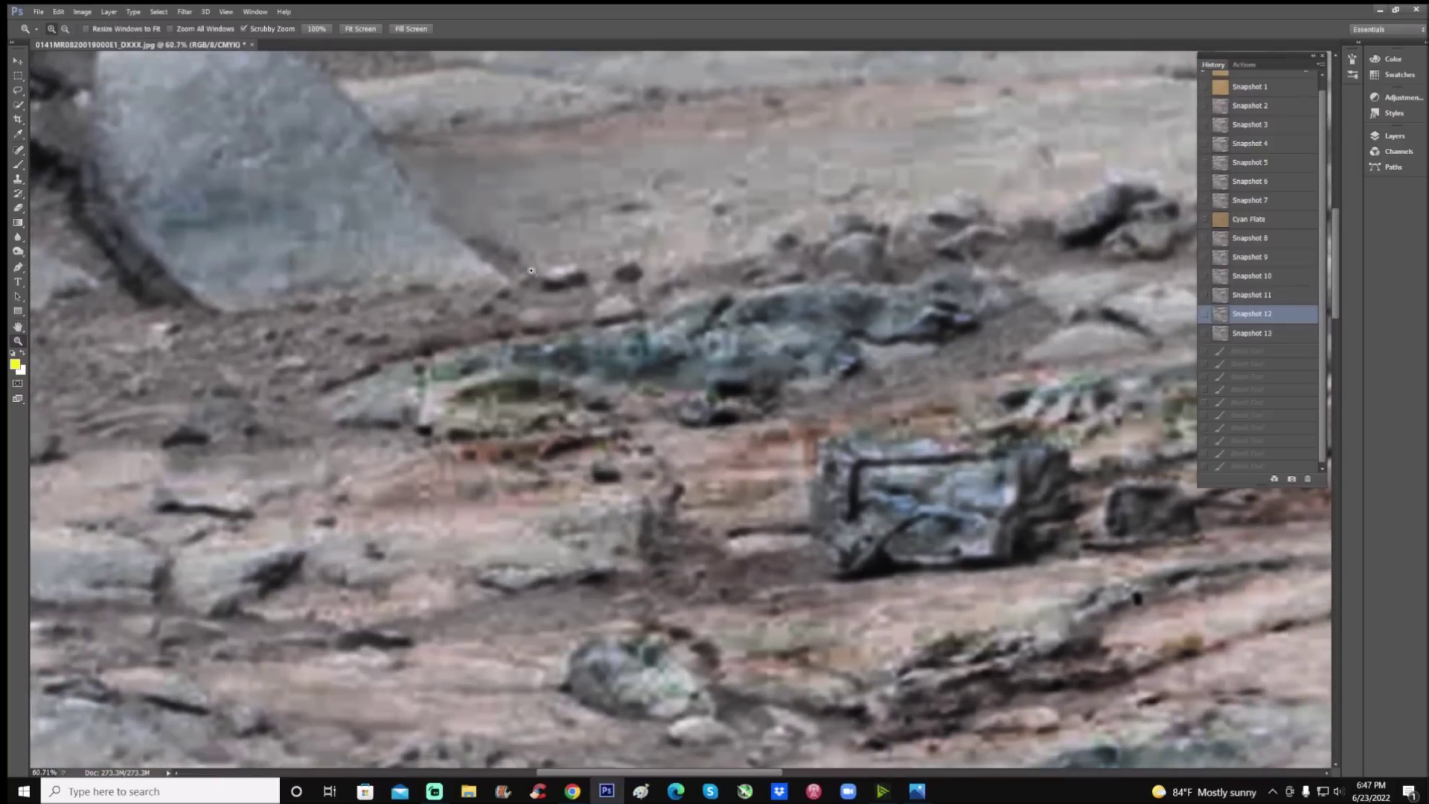
pyautogui.click(19, 165)
pyautogui.moveTo(501, 316)
pyautogui.mouseDown()
pyautogui.moveTo(358, 358)
pyautogui.moveTo(351, 429)
pyautogui.moveTo(445, 465)
pyautogui.moveTo(607, 468)
pyautogui.moveTo(666, 422)
pyautogui.mouseUp()
pyautogui.moveTo(729, 308)
pyautogui.mouseDown()
pyautogui.moveTo(693, 327)
pyautogui.moveTo(753, 356)
pyautogui.moveTo(724, 308)
pyautogui.mouseUp()
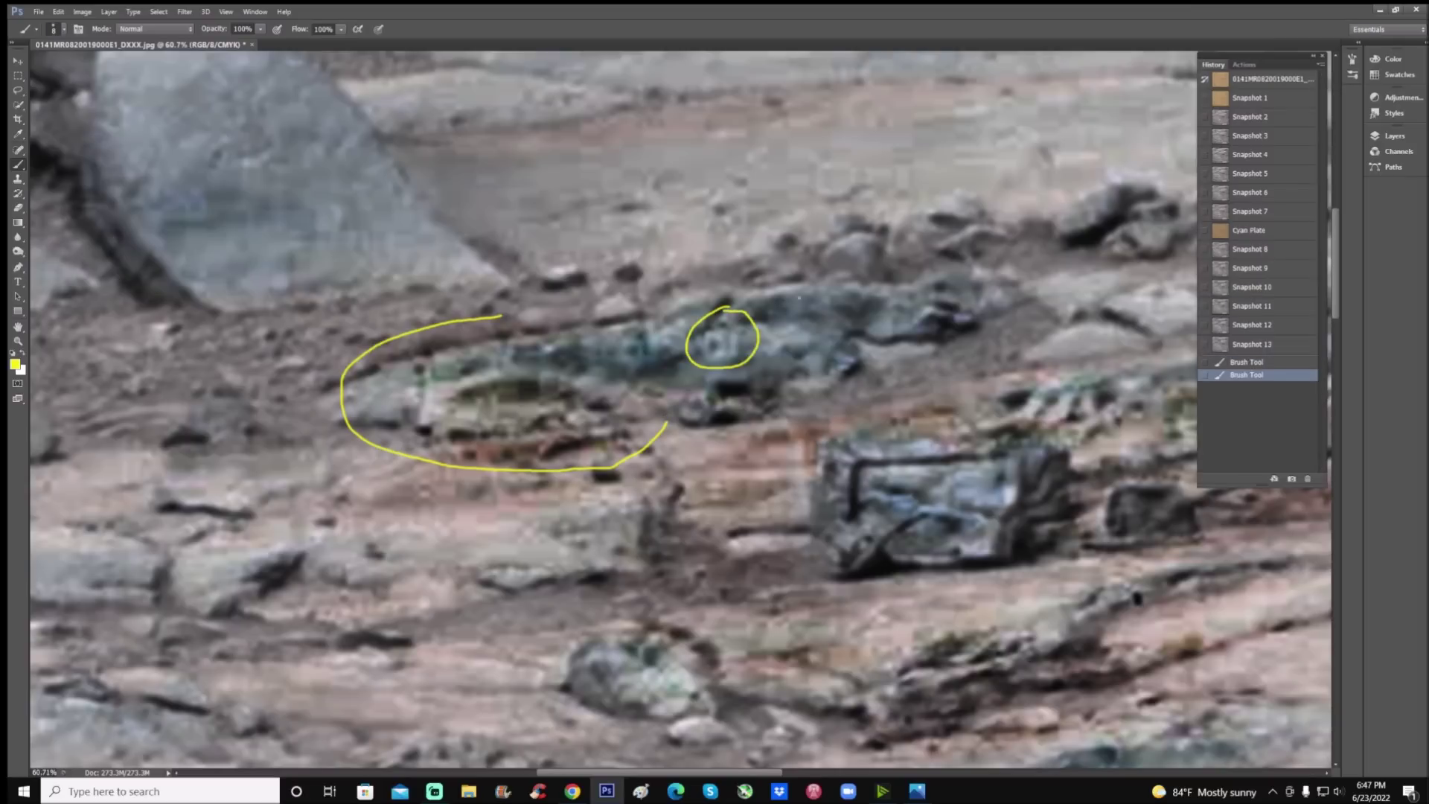
# Compare Snapshot 10 with Snapshot 12, then outline the block-shaped rock's discolored surroundings, ring the small rock and link it to the block with short strokes.
pyautogui.click(1278, 296)
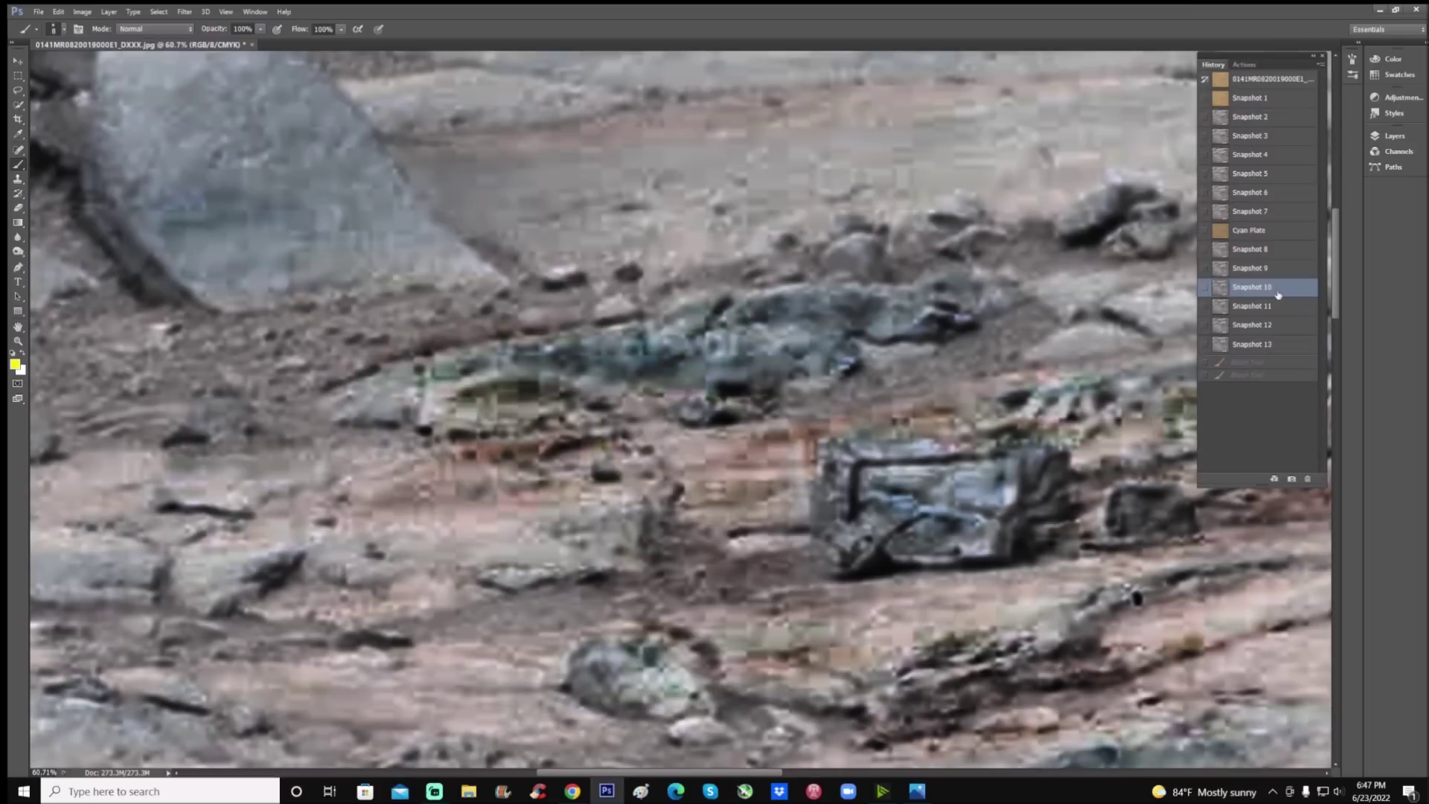
pyautogui.click(1290, 326)
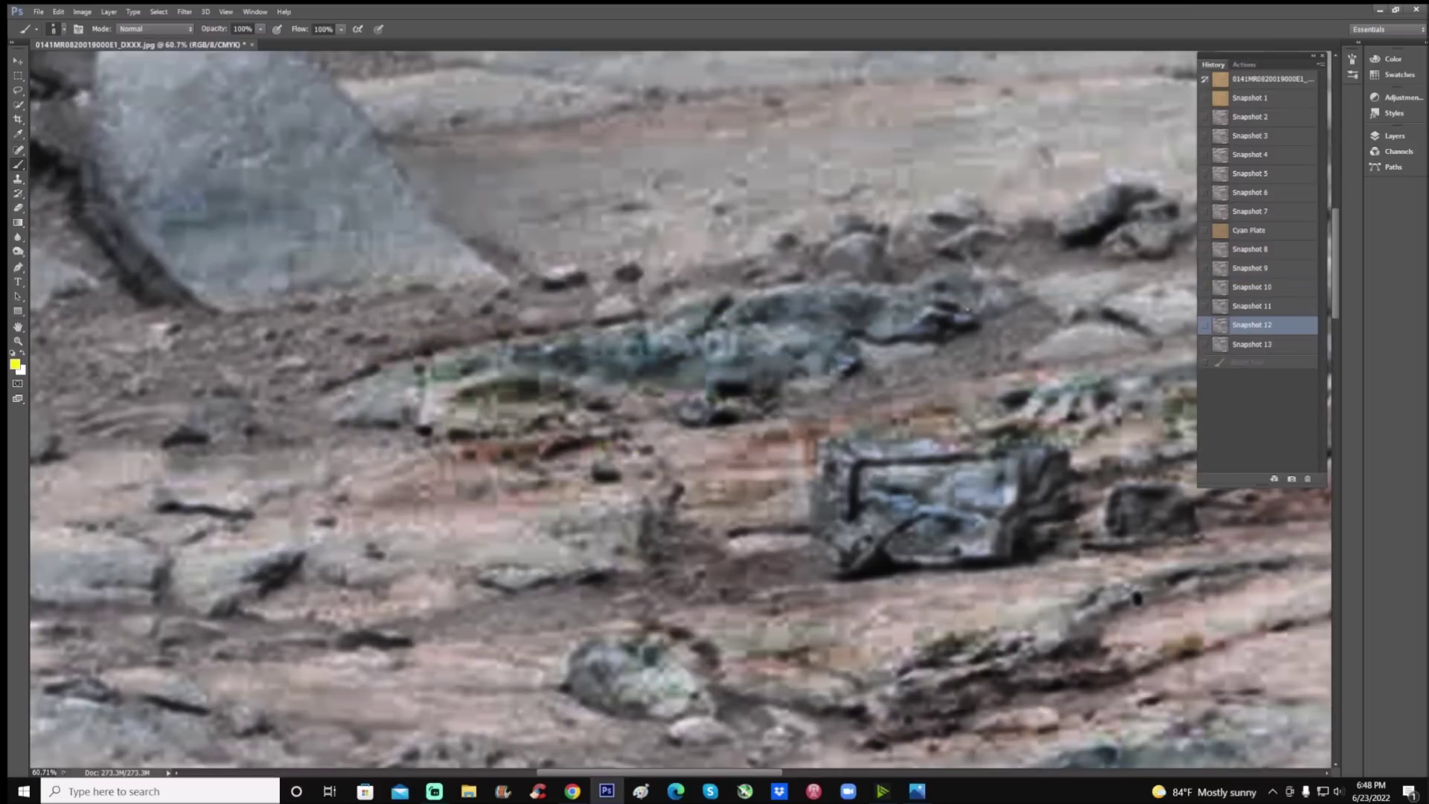
pyautogui.click(18, 341)
pyautogui.moveTo(455, 335); pyautogui.dragTo(429, 356)
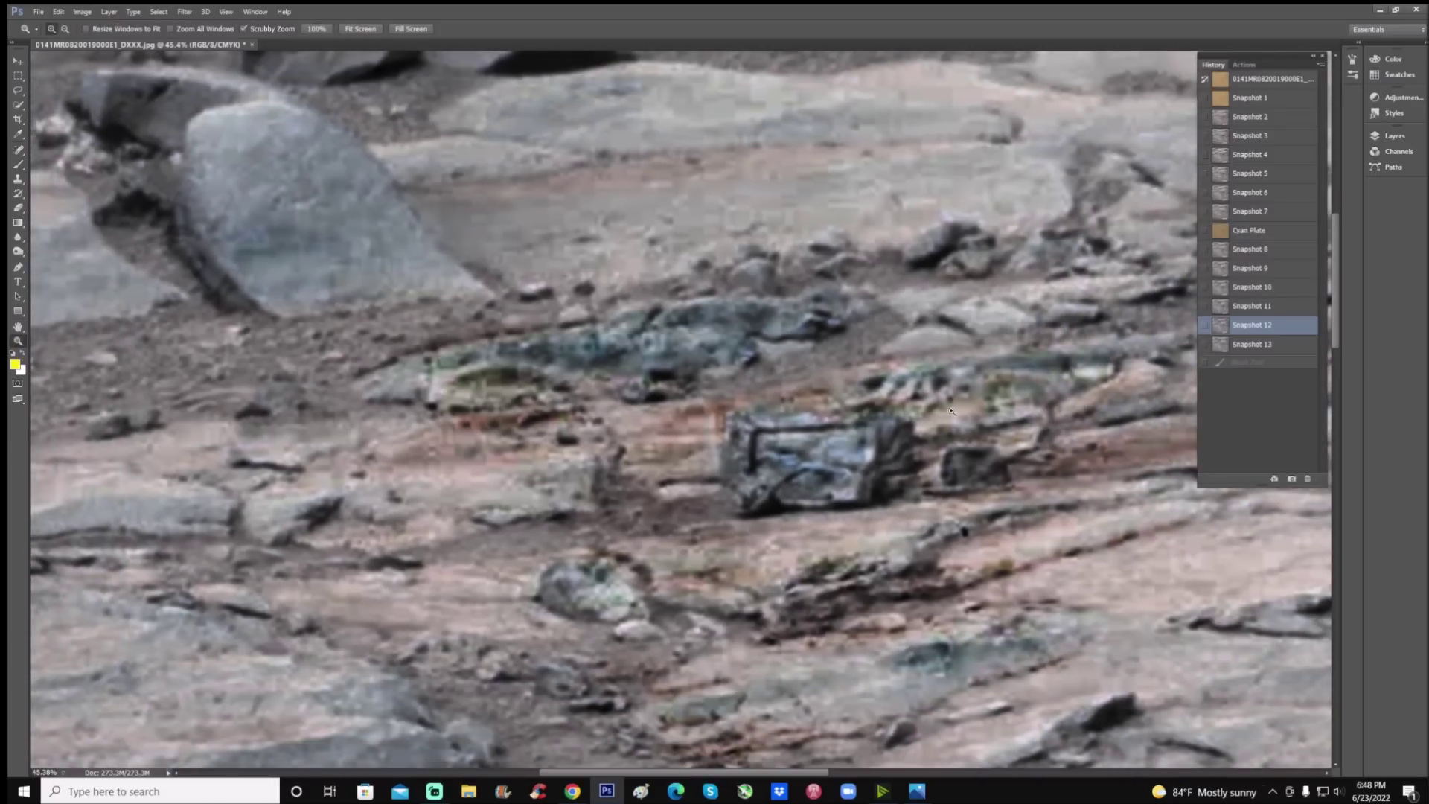
pyautogui.click(18, 164)
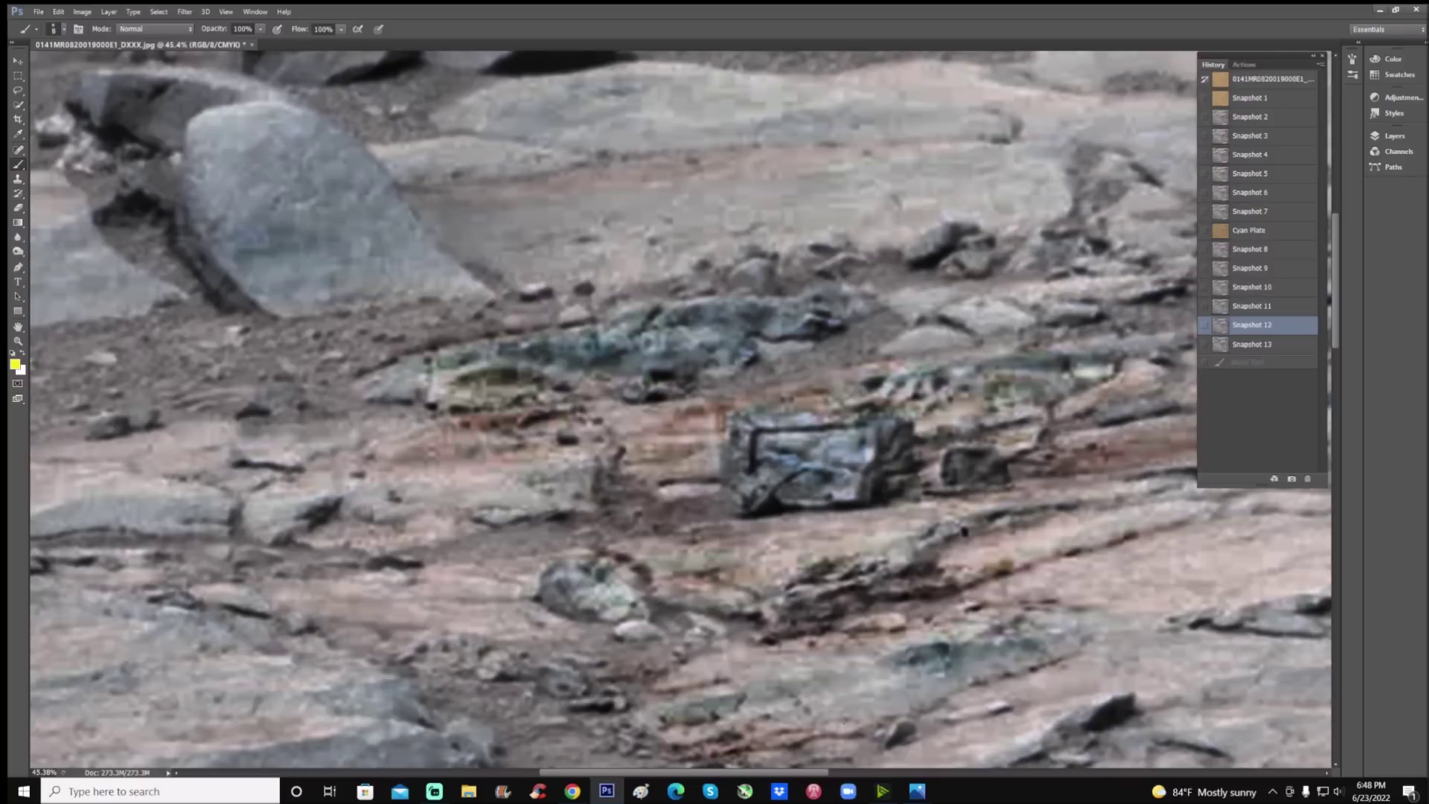
pyautogui.moveTo(964, 531); pyautogui.dragTo(784, 531)
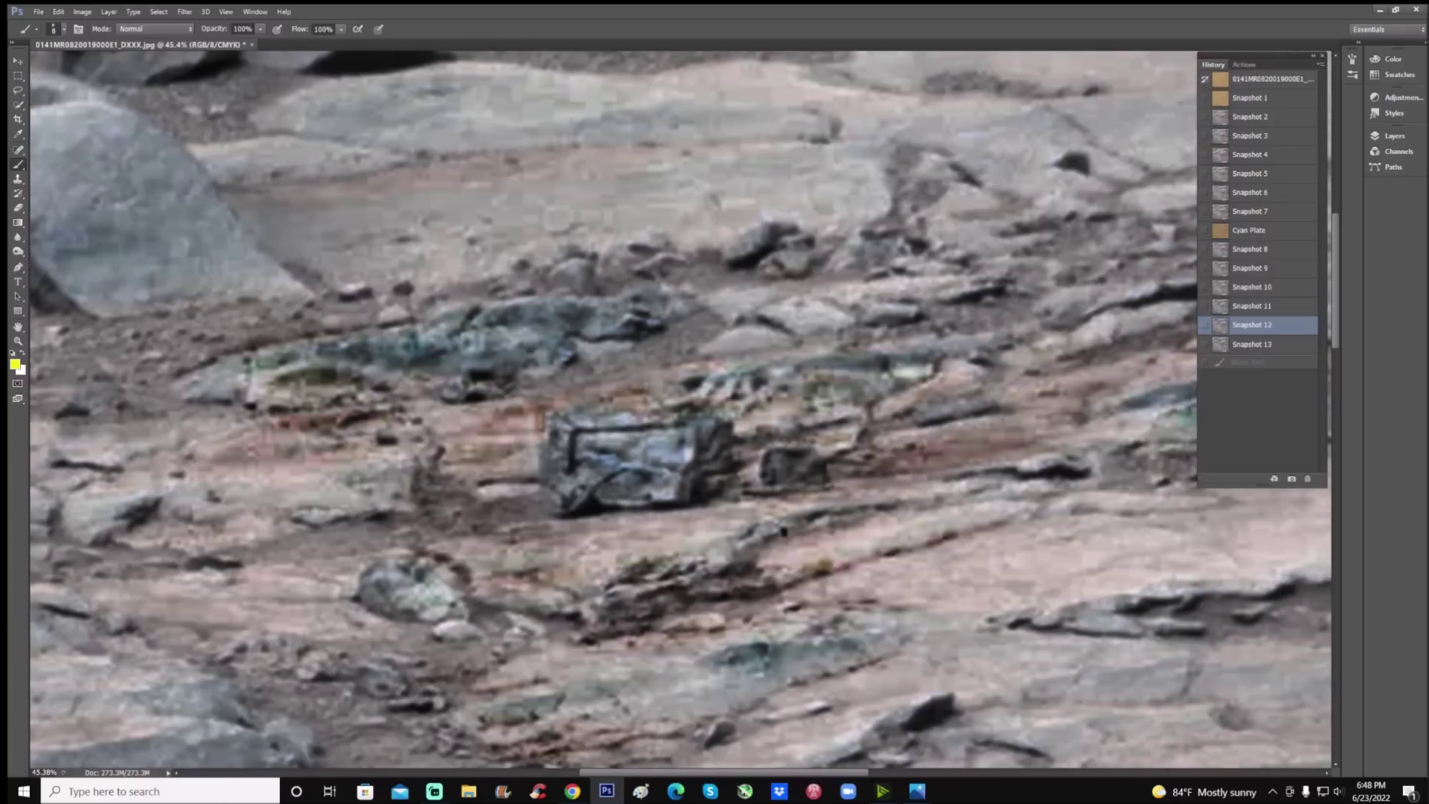
pyautogui.moveTo(603, 372)
pyautogui.mouseDown()
pyautogui.moveTo(526, 393)
pyautogui.moveTo(501, 479)
pyautogui.moveTo(554, 534)
pyautogui.moveTo(703, 519)
pyautogui.moveTo(720, 490)
pyautogui.mouseUp()
pyautogui.moveTo(599, 373)
pyautogui.mouseDown()
pyautogui.moveTo(905, 327)
pyautogui.moveTo(981, 337)
pyautogui.moveTo(993, 380)
pyautogui.moveTo(925, 416)
pyautogui.moveTo(873, 498)
pyautogui.moveTo(823, 525)
pyautogui.moveTo(721, 488)
pyautogui.mouseUp()
pyautogui.moveTo(734, 439)
pyautogui.mouseDown()
pyautogui.moveTo(831, 441)
pyautogui.moveTo(842, 487)
pyautogui.moveTo(765, 491)
pyautogui.moveTo(769, 449)
pyautogui.moveTo(765, 483)
pyautogui.moveTo(768, 450)
pyautogui.moveTo(821, 445)
pyautogui.moveTo(823, 483)
pyautogui.mouseUp()
pyautogui.moveTo(731, 460)
pyautogui.mouseDown()
pyautogui.moveTo(759, 453)
pyautogui.moveTo(741, 464)
pyautogui.moveTo(758, 461)
pyautogui.moveTo(759, 481)
pyautogui.mouseUp()
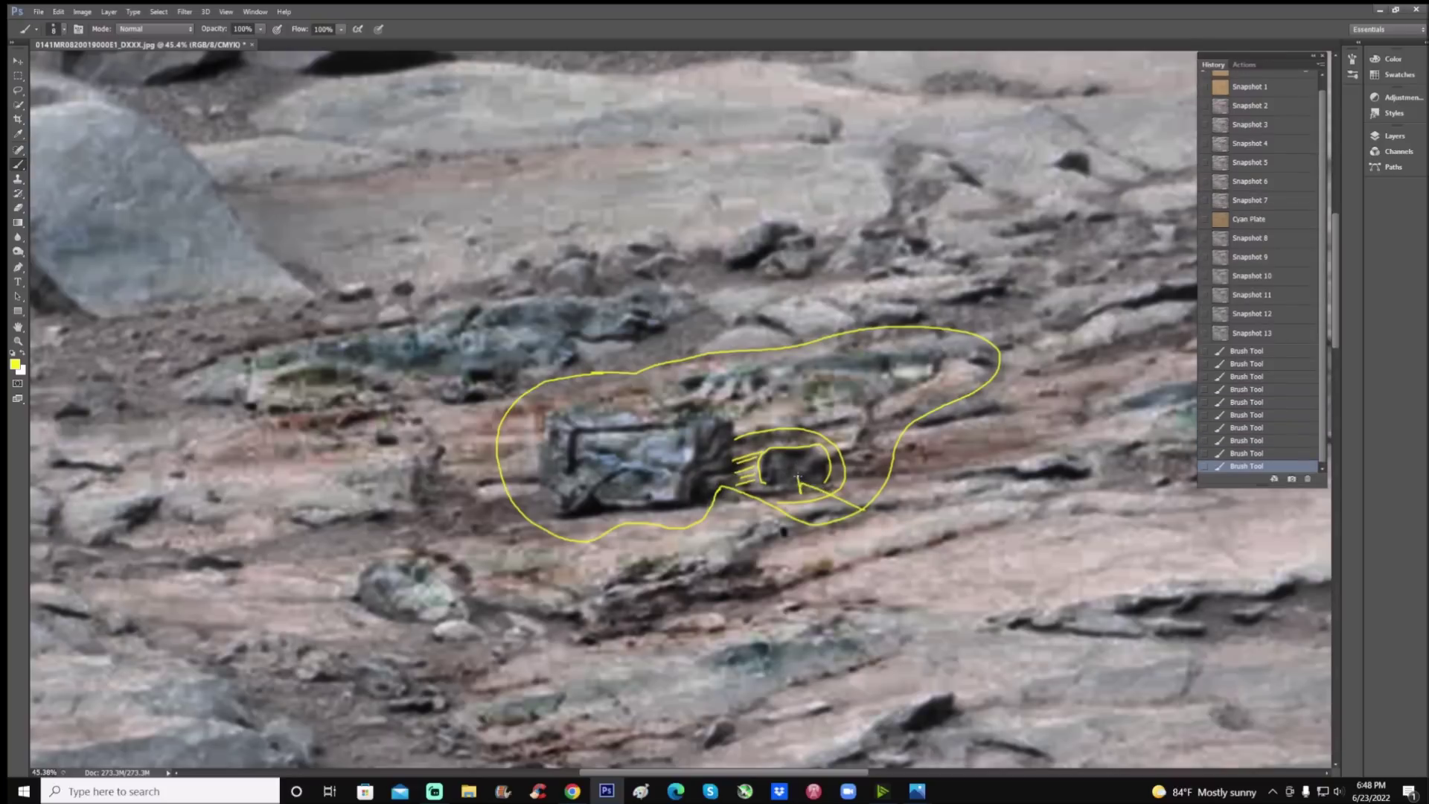
# Switch to Snapshot 13 and circle the small rock beside the block-shaped rock with the yellow Brush.
pyautogui.click(1287, 300)
pyautogui.click(1290, 321)
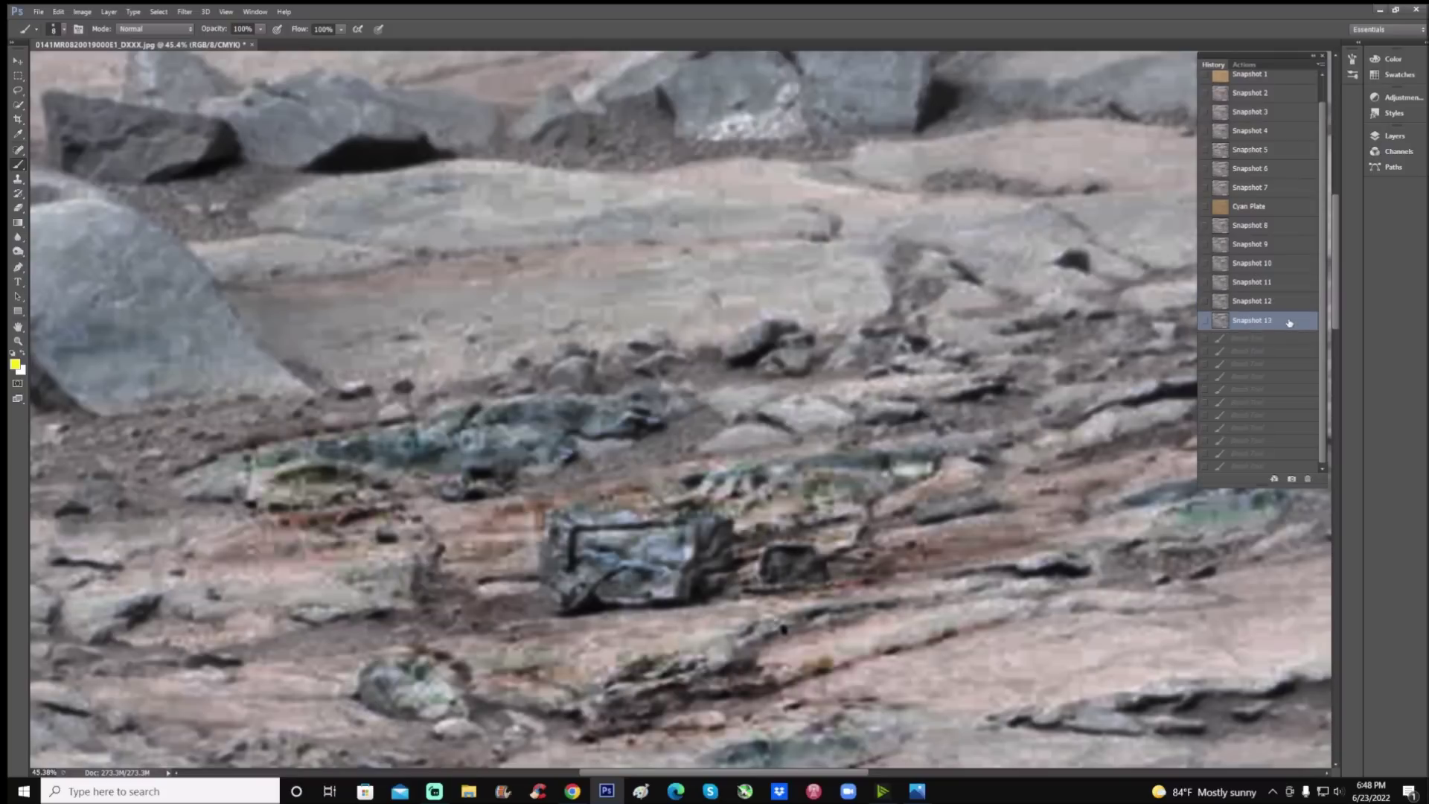
pyautogui.scroll(-1, 899, 480)
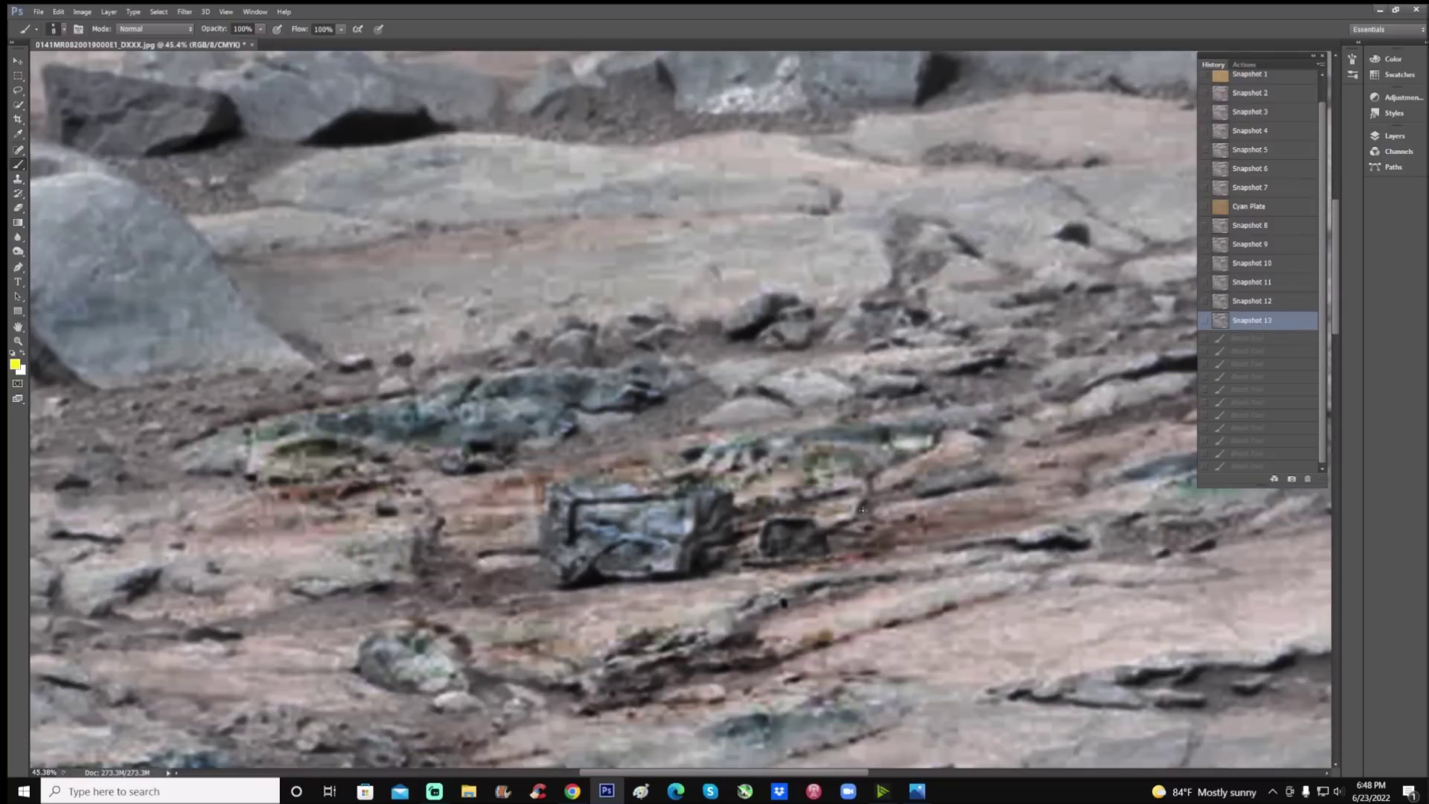
pyautogui.moveTo(825, 481)
pyautogui.mouseDown()
pyautogui.moveTo(718, 530)
pyautogui.moveTo(830, 597)
pyautogui.moveTo(870, 493)
pyautogui.moveTo(825, 482)
pyautogui.mouseUp()
# Draw an arc around the block-shaped rock, add two small arrows on its face and outline the elongated form at its lower-left corner.
pyautogui.scroll(2, 652, 572)
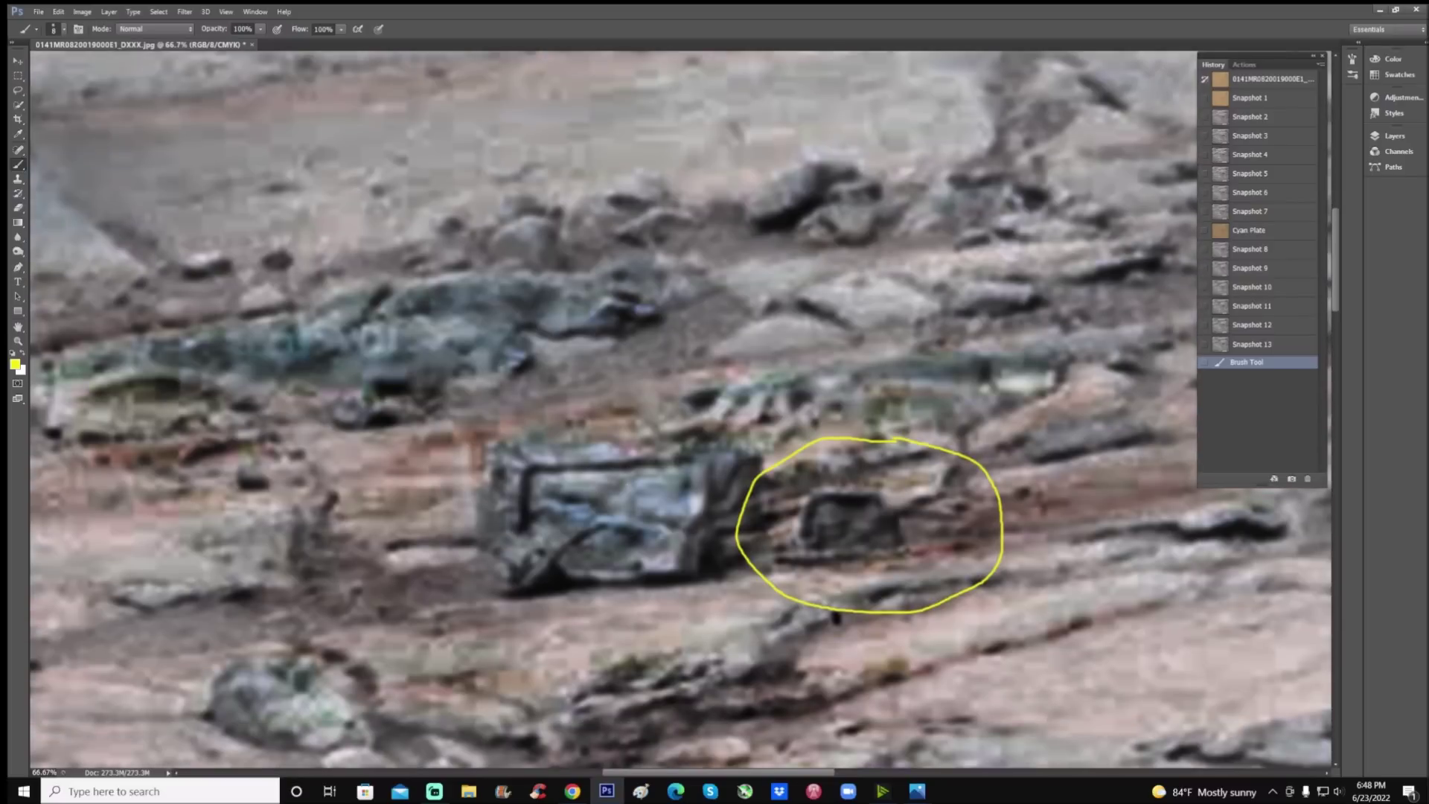
pyautogui.moveTo(571, 406)
pyautogui.mouseDown()
pyautogui.moveTo(519, 412)
pyautogui.moveTo(421, 508)
pyautogui.moveTo(490, 595)
pyautogui.moveTo(682, 606)
pyautogui.mouseUp()
pyautogui.moveTo(600, 512)
pyautogui.mouseDown()
pyautogui.moveTo(634, 492)
pyautogui.moveTo(635, 505)
pyautogui.moveTo(668, 499)
pyautogui.moveTo(660, 517)
pyautogui.moveTo(681, 513)
pyautogui.mouseUp()
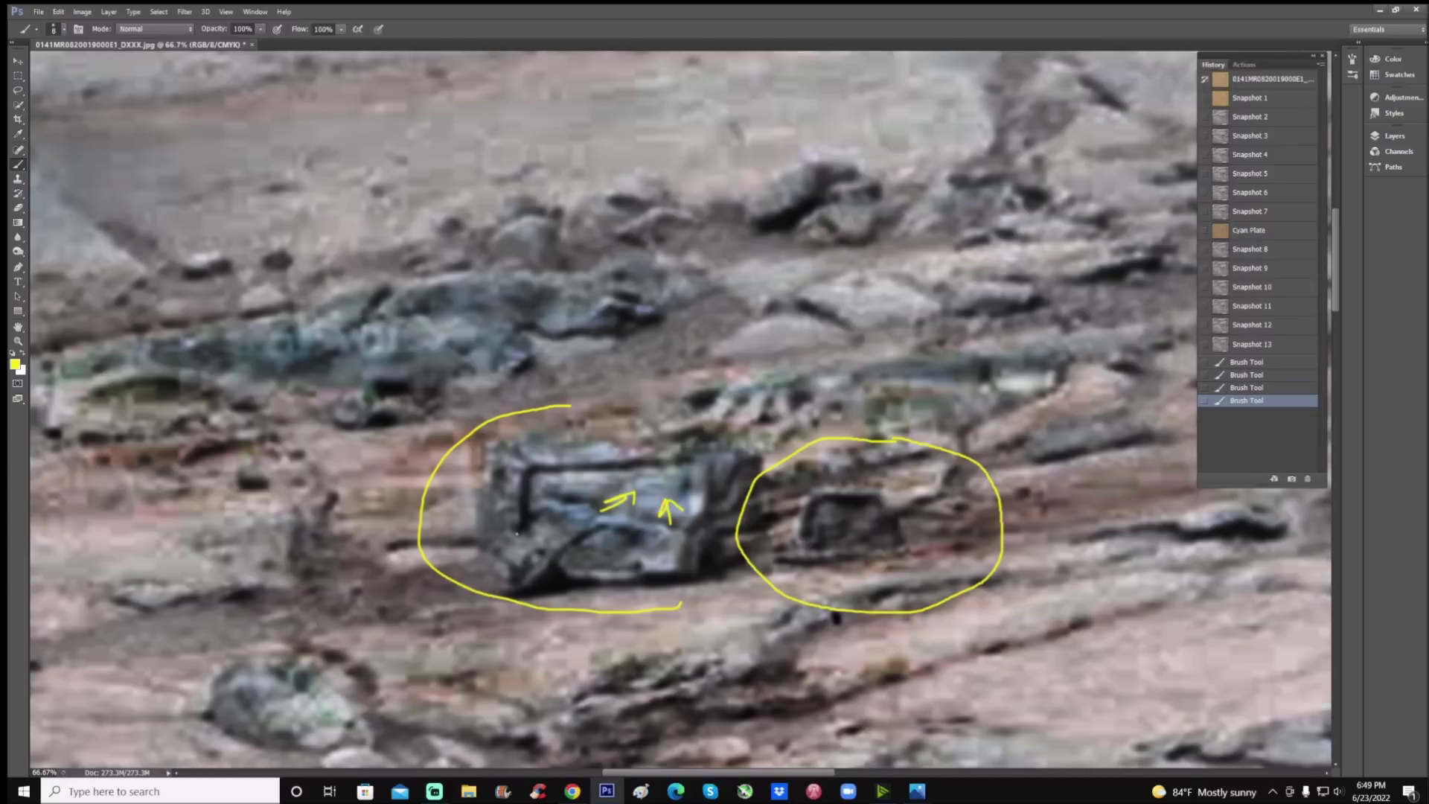
pyautogui.moveTo(508, 526)
pyautogui.mouseDown()
pyautogui.moveTo(477, 553)
pyautogui.moveTo(485, 584)
pyautogui.moveTo(512, 594)
pyautogui.moveTo(582, 540)
pyautogui.moveTo(634, 530)
pyautogui.moveTo(534, 528)
pyautogui.moveTo(559, 509)
pyautogui.moveTo(601, 507)
pyautogui.mouseUp()
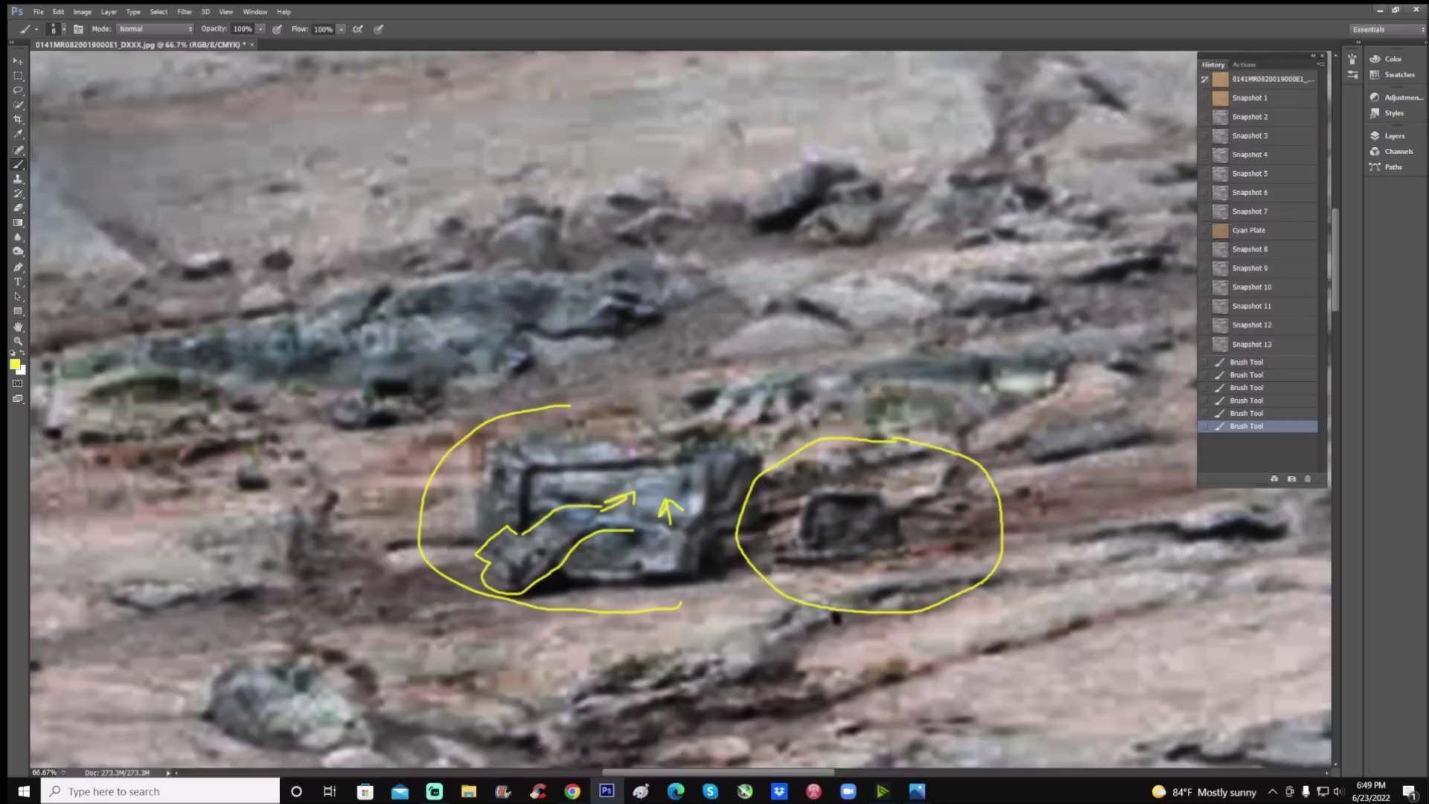
# Draw a small circle and short curved strokes inside the elongated form at the block-shaped rock's lower-left corner.
pyautogui.moveTo(507, 565)
pyautogui.mouseDown()
pyautogui.moveTo(527, 540)
pyautogui.moveTo(525, 559)
pyautogui.moveTo(538, 554)
pyautogui.mouseUp()
pyautogui.moveTo(531, 560); pyautogui.dragTo(540, 555)
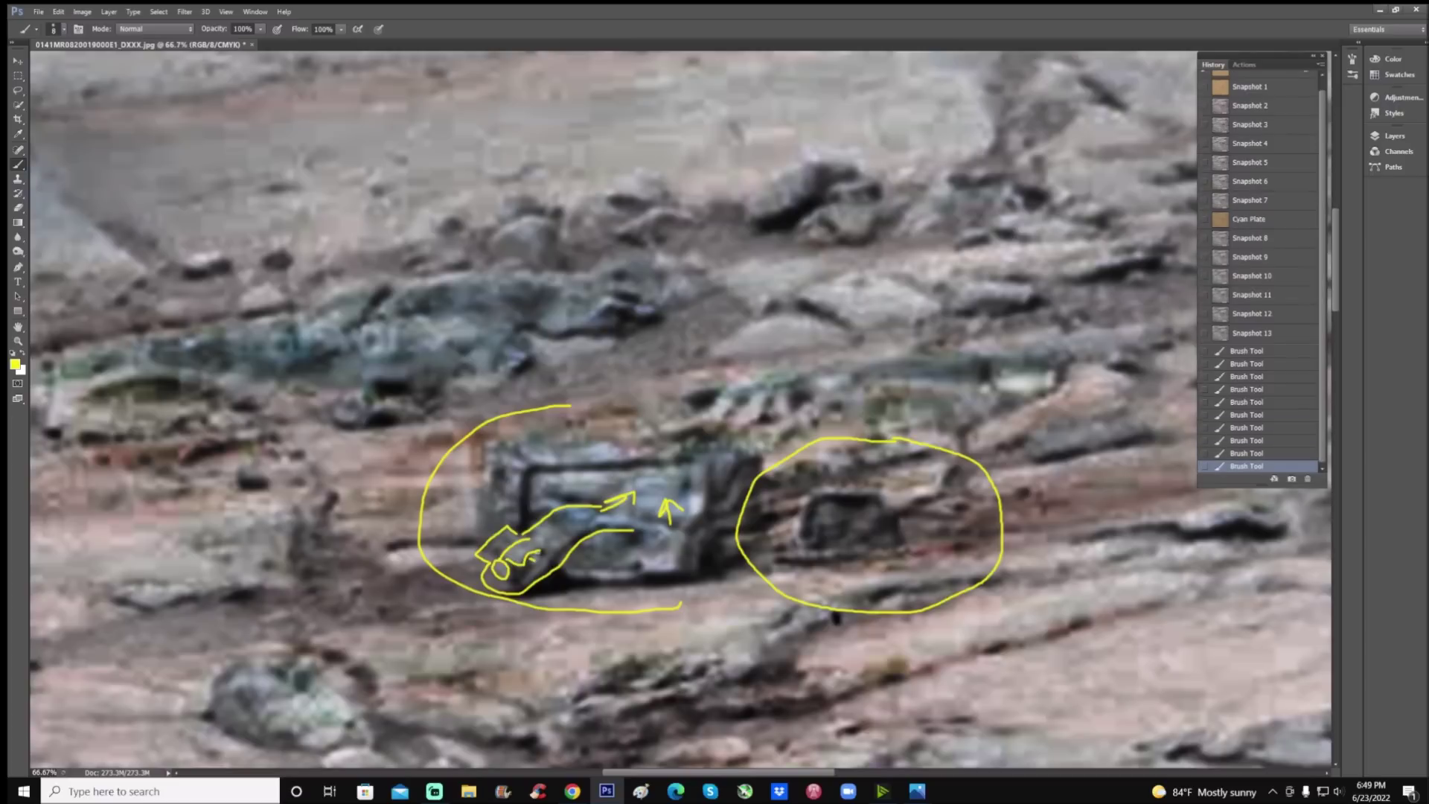
# Compare Snapshot 12 with Snapshot 13 at the long rock below and to the left of the block-shaped rock.
pyautogui.click(1257, 340)
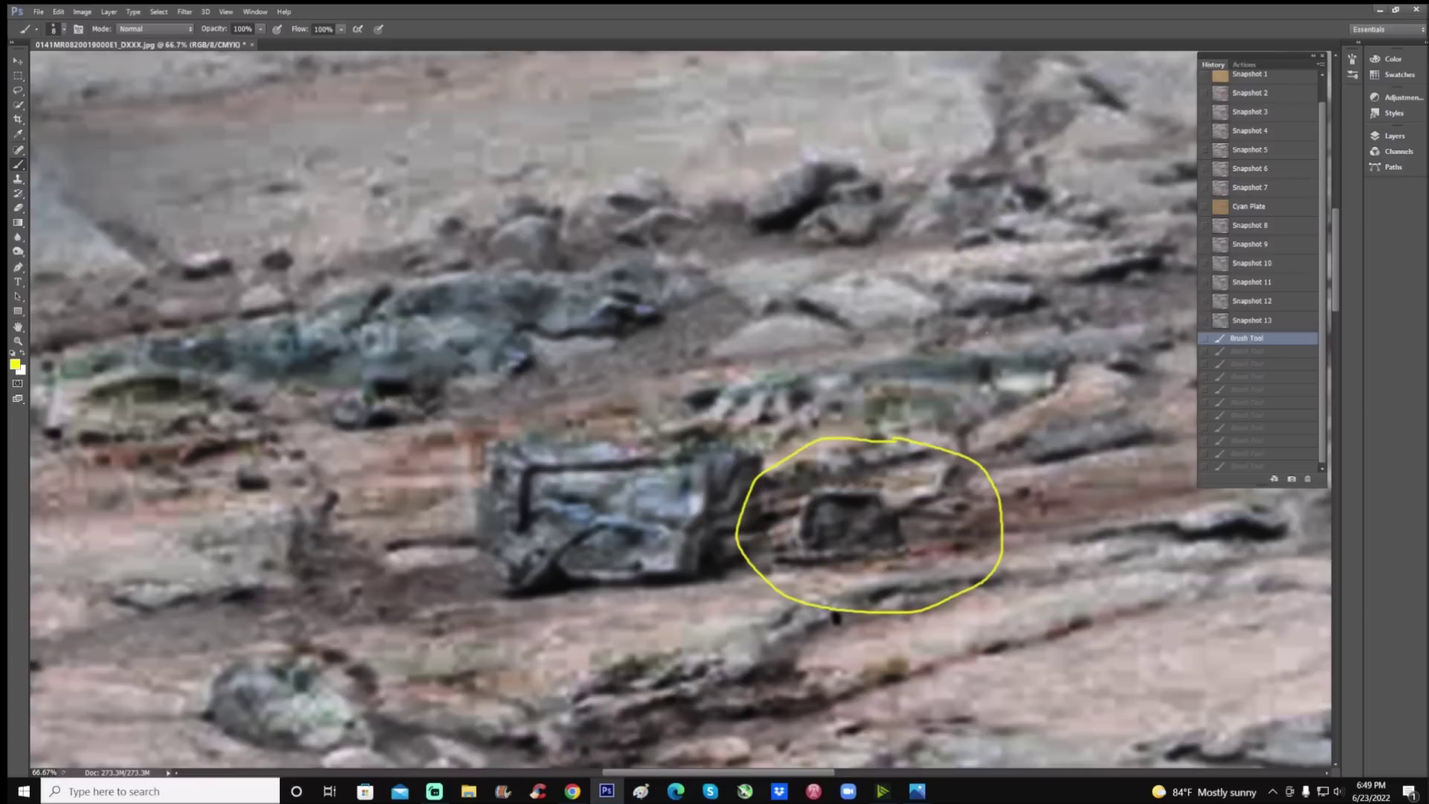
pyautogui.click(1259, 305)
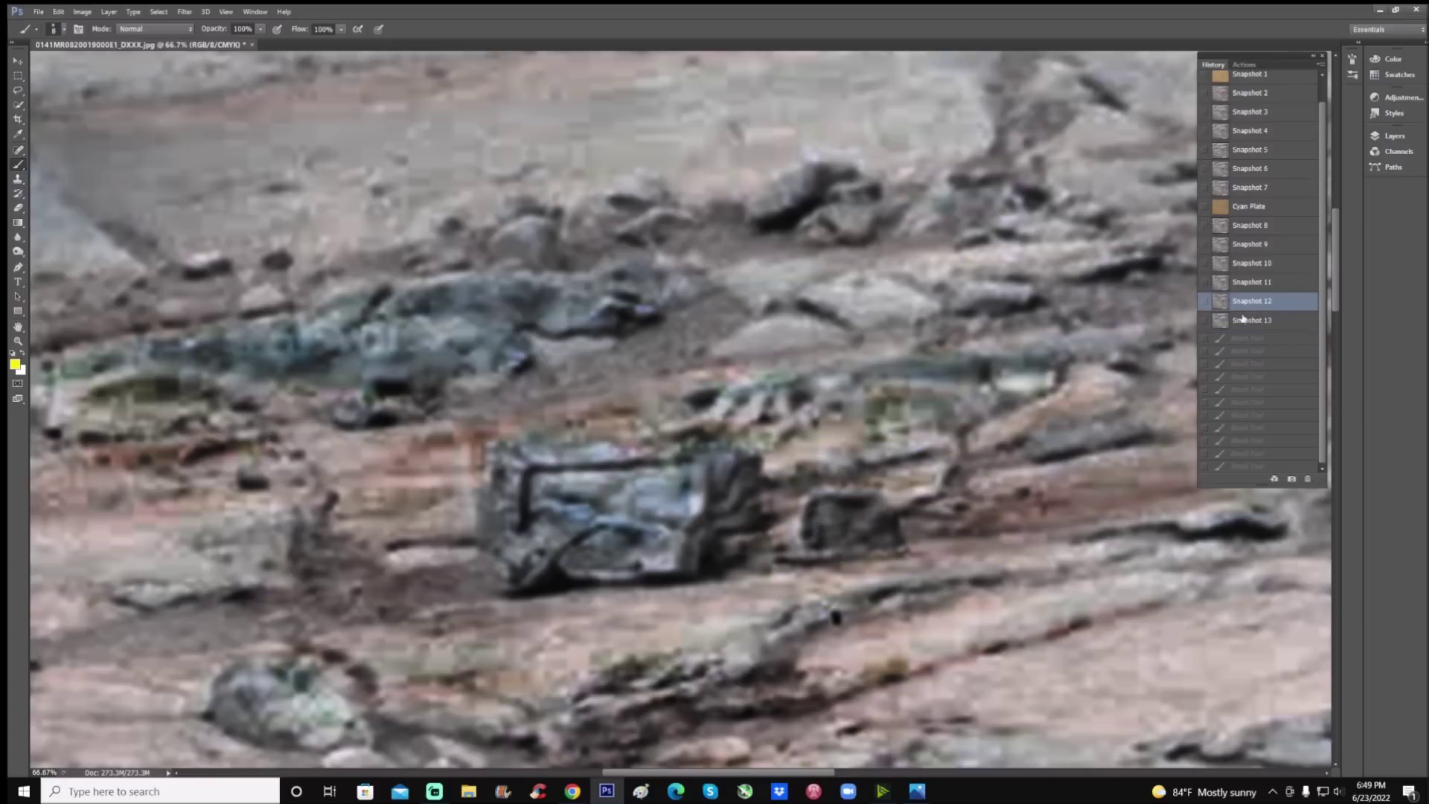
pyautogui.hotkey('ctrl', '-')
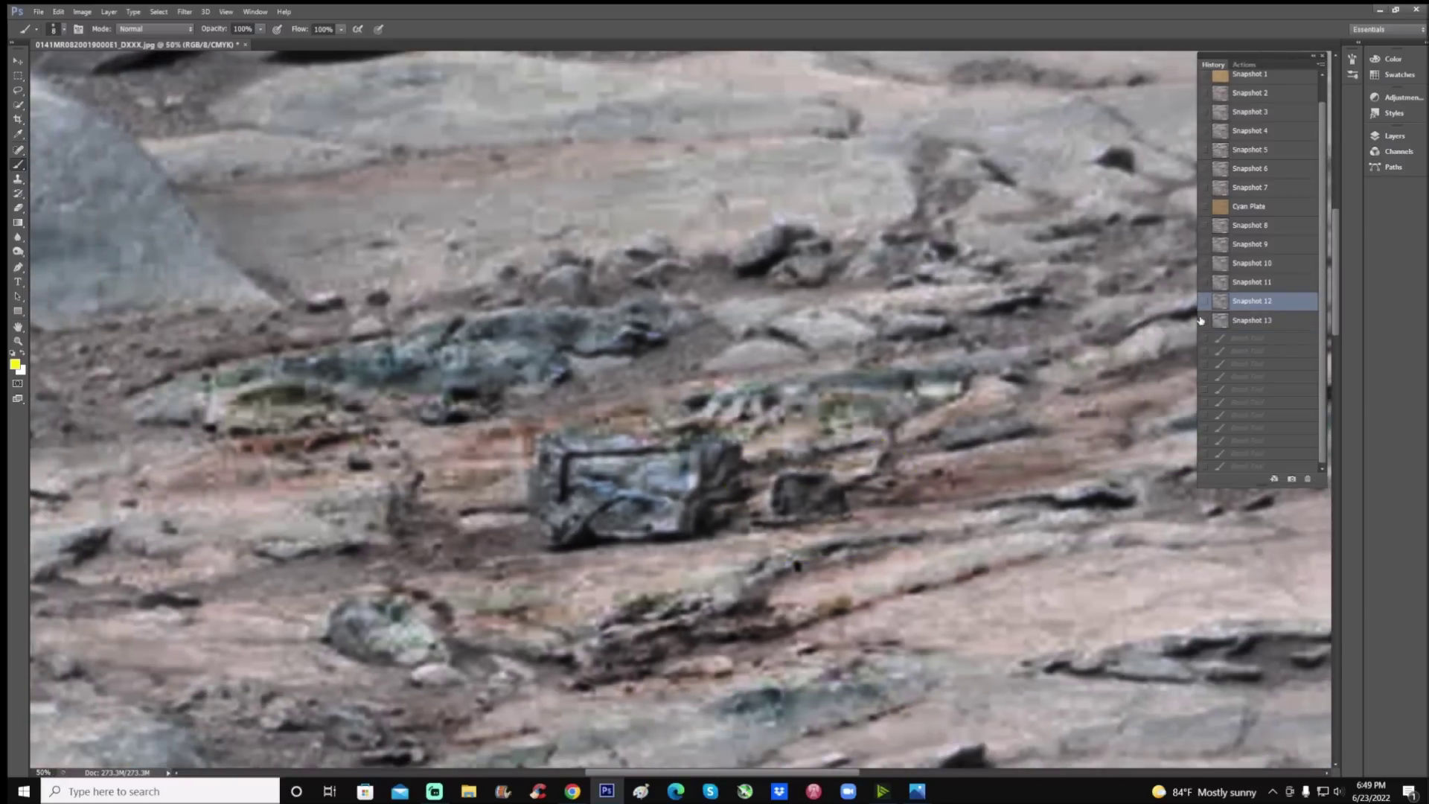
pyautogui.scroll(-2, 682, 410)
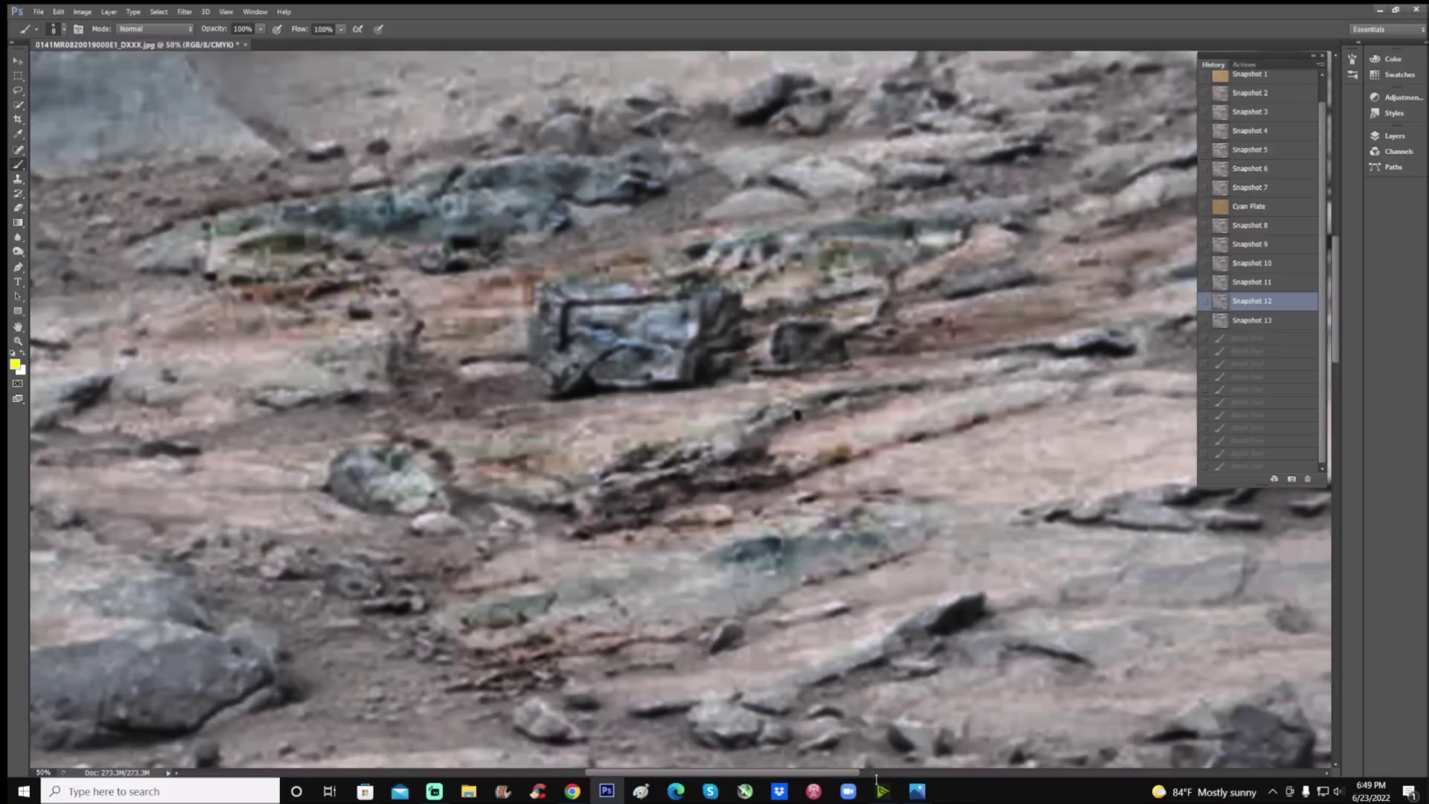
pyautogui.moveTo(848, 778); pyautogui.dragTo(735, 780)
pyautogui.scroll(-1, 777, 781)
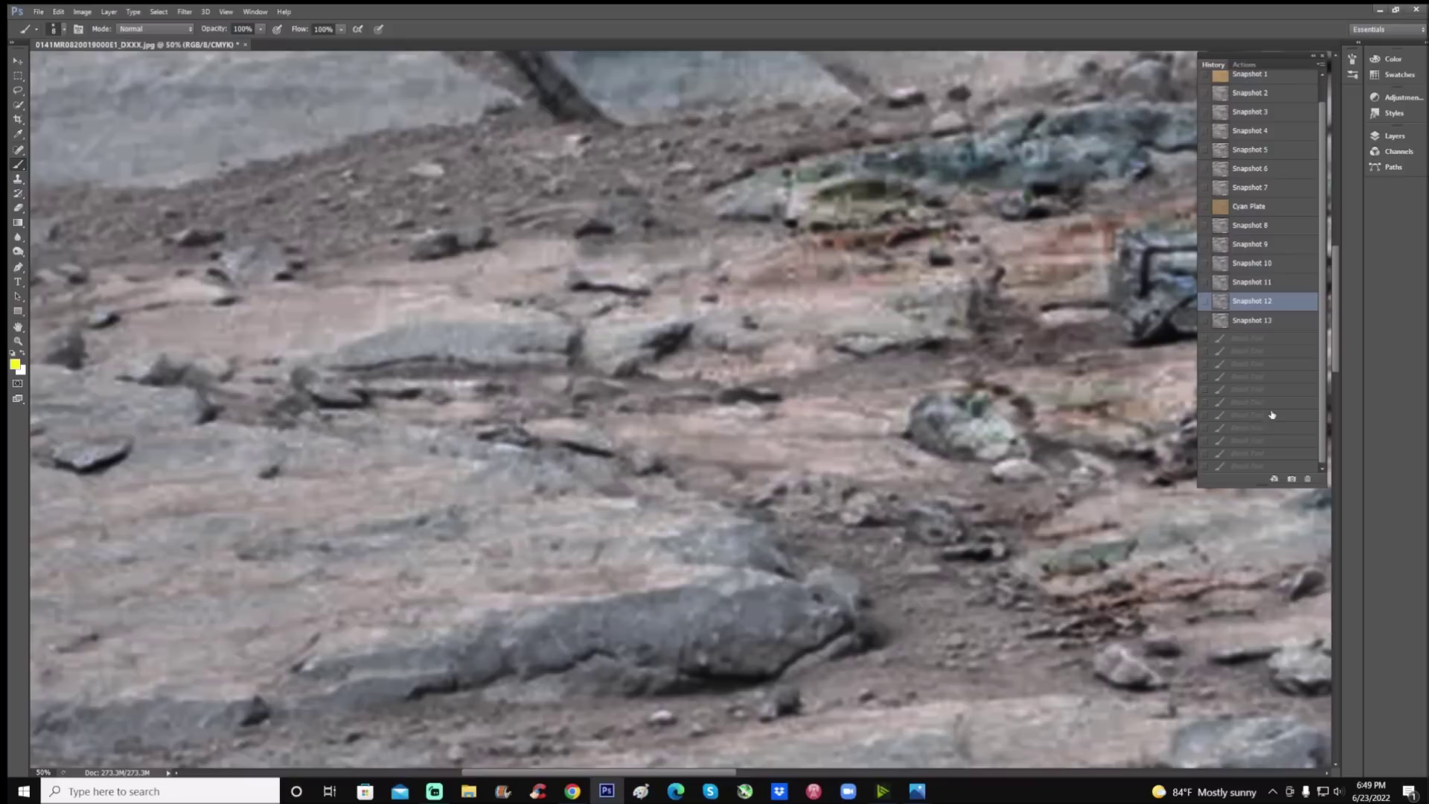
pyautogui.click(1306, 323)
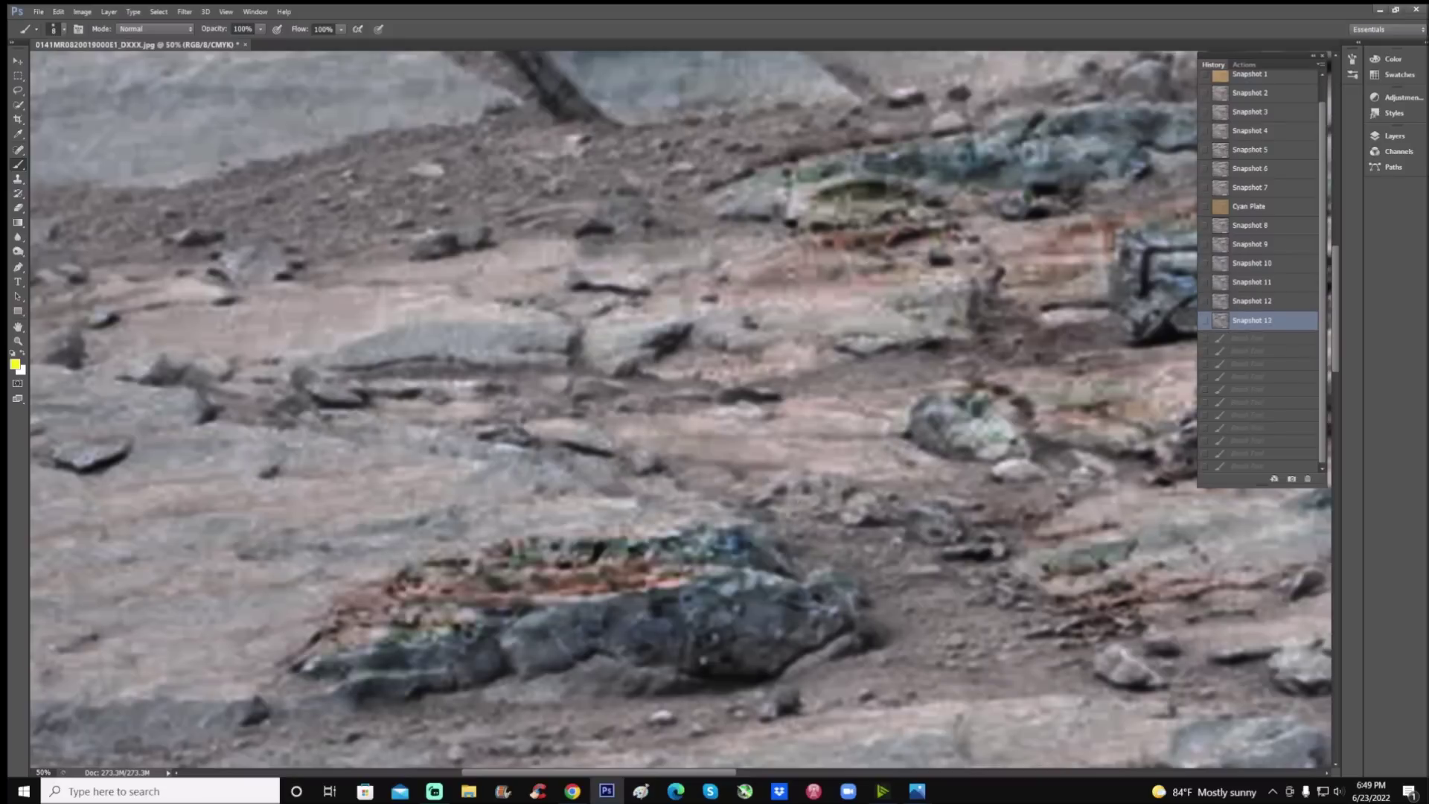
# Circle three small spots on the long rock's dark face with the yellow Brush, redrawing the lower two circles.
pyautogui.scroll(-2, 763, 489)
pyautogui.moveTo(735, 519)
pyautogui.mouseDown()
pyautogui.moveTo(718, 546)
pyautogui.moveTo(745, 555)
pyautogui.moveTo(748, 527)
pyautogui.moveTo(693, 562)
pyautogui.moveTo(700, 580)
pyautogui.moveTo(718, 559)
pyautogui.moveTo(704, 546)
pyautogui.moveTo(680, 604)
pyautogui.moveTo(703, 583)
pyautogui.mouseUp()
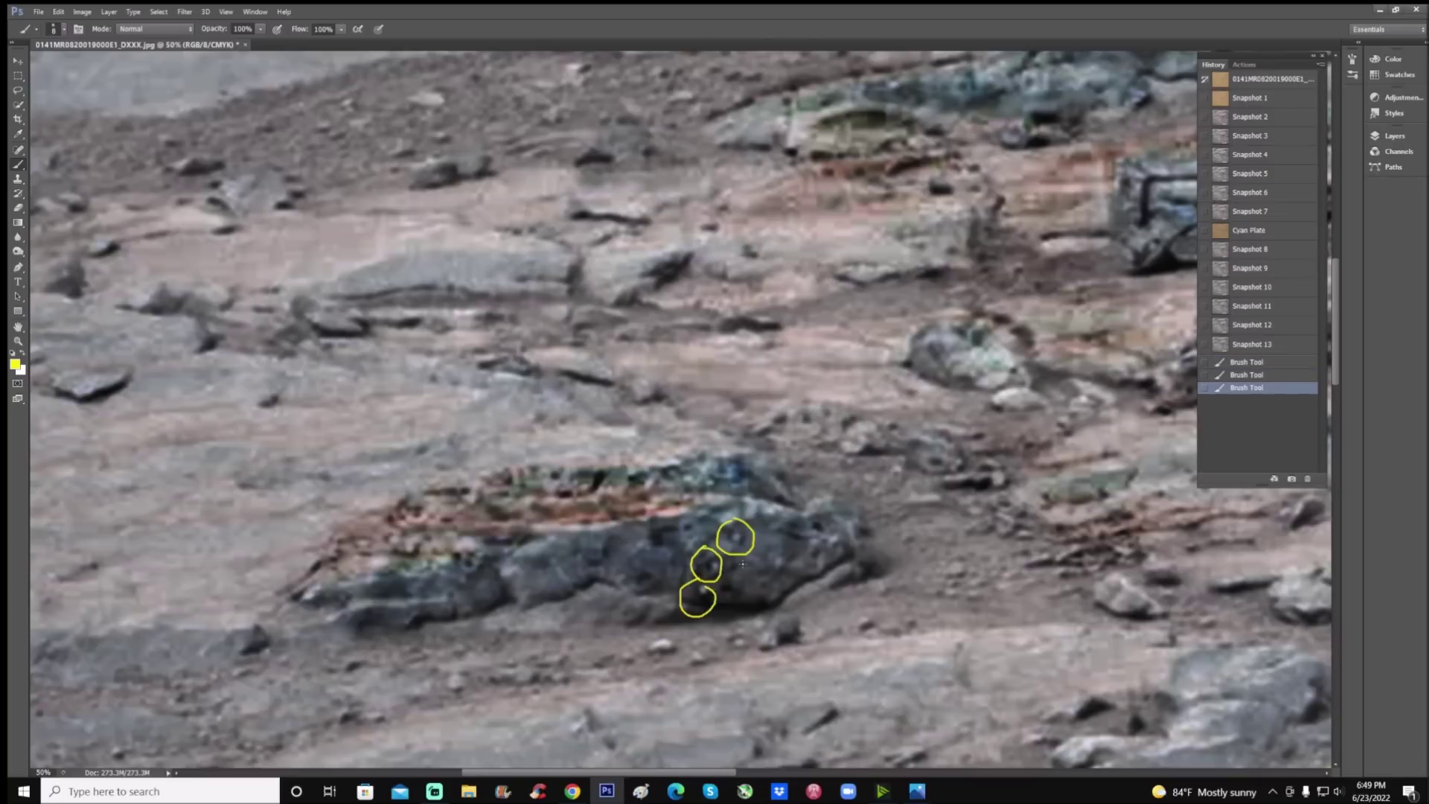
pyautogui.click(1280, 364)
pyautogui.moveTo(710, 555)
pyautogui.mouseDown()
pyautogui.moveTo(696, 577)
pyautogui.moveTo(733, 574)
pyautogui.moveTo(709, 552)
pyautogui.moveTo(679, 587)
pyautogui.moveTo(701, 581)
pyautogui.mouseUp()
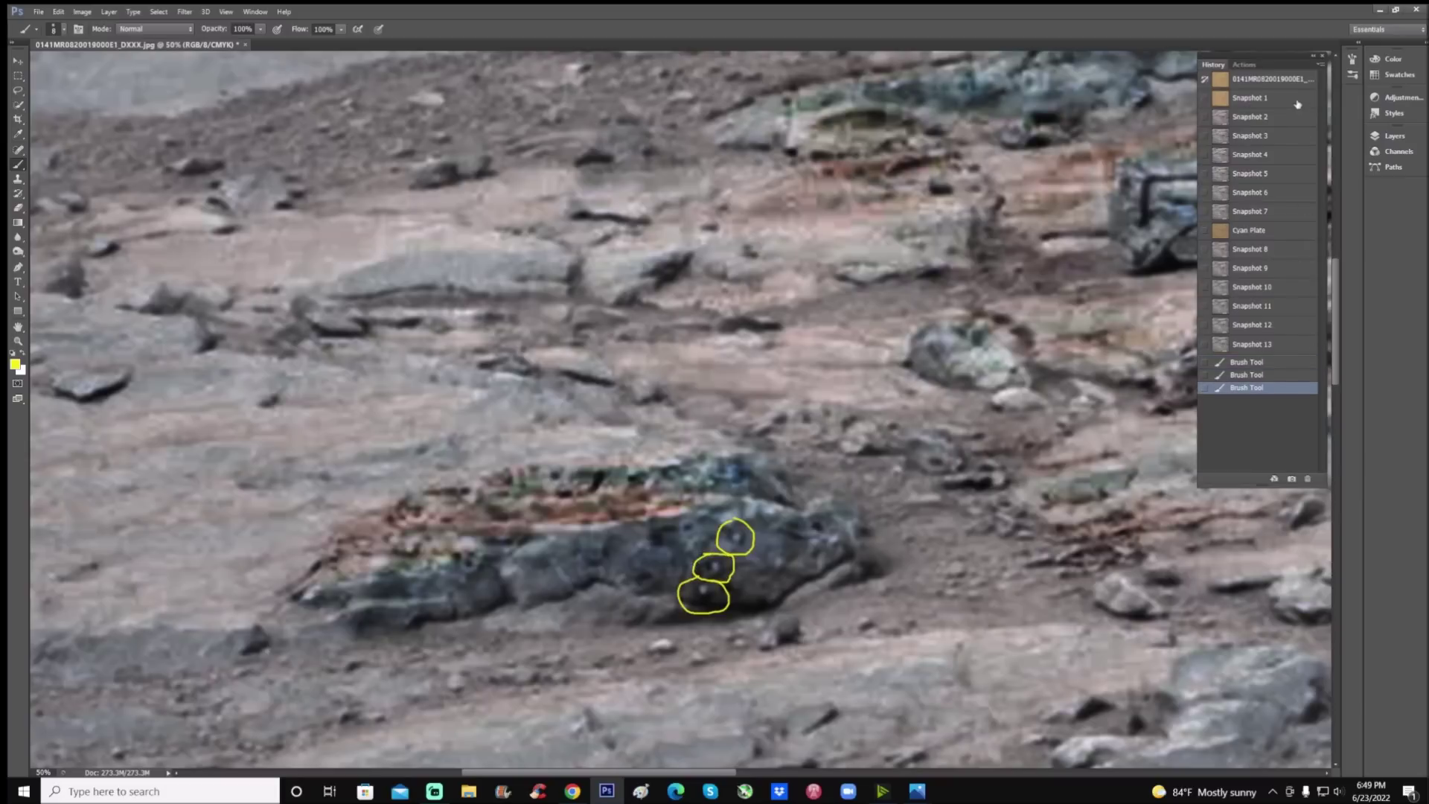
# Mark the same spots on the long rock in Snapshot 1 for comparison and return to Snapshot 13.
pyautogui.click(1298, 104)
pyautogui.moveTo(726, 523)
pyautogui.mouseDown()
pyautogui.moveTo(739, 545)
pyautogui.moveTo(736, 521)
pyautogui.moveTo(696, 605)
pyautogui.moveTo(710, 582)
pyautogui.mouseUp()
pyautogui.click(1276, 345)
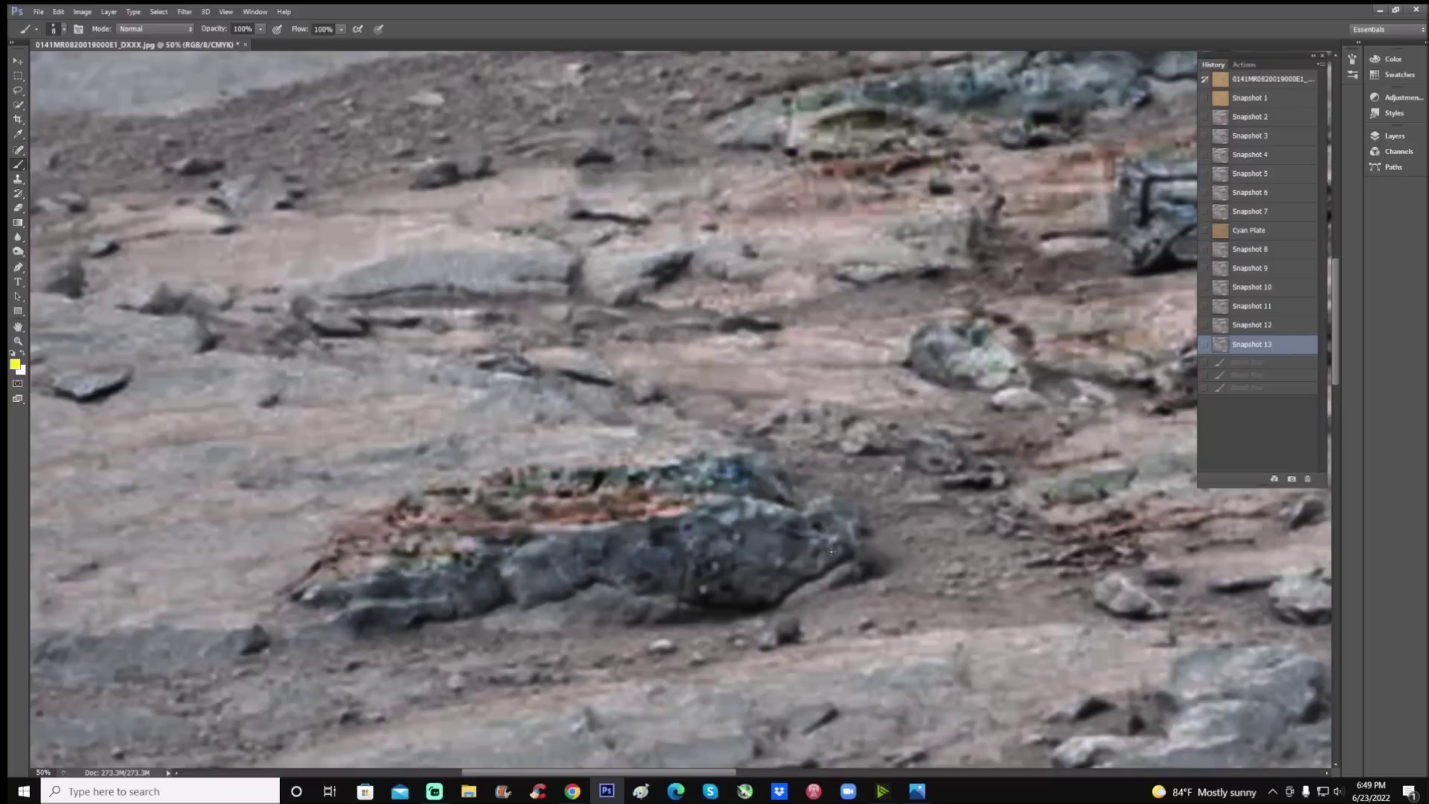
# Circle the dark hollow near the long rock's left end and mark the spots on its dark right-hand face.
pyautogui.scroll(-3, 832, 551)
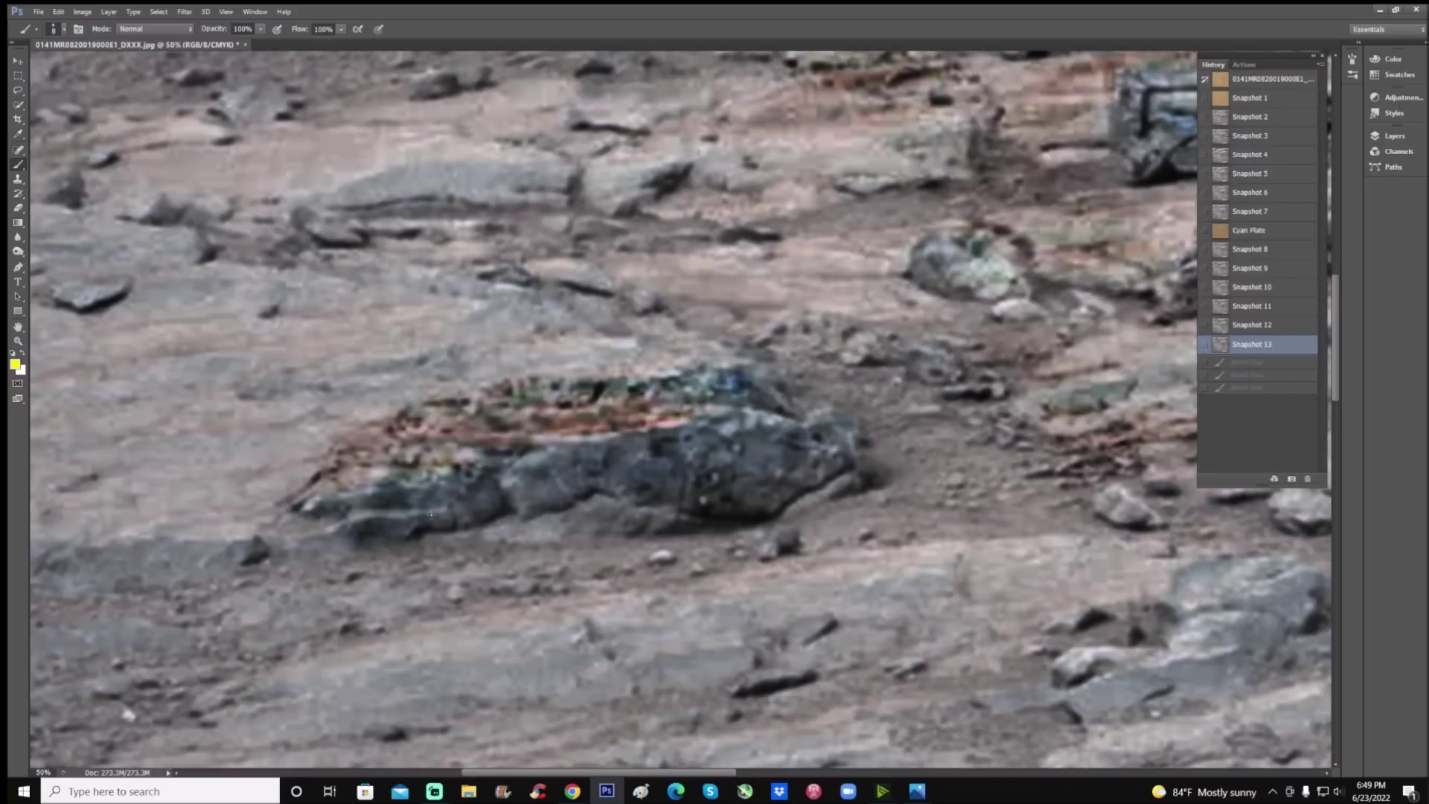
pyautogui.click(18, 341)
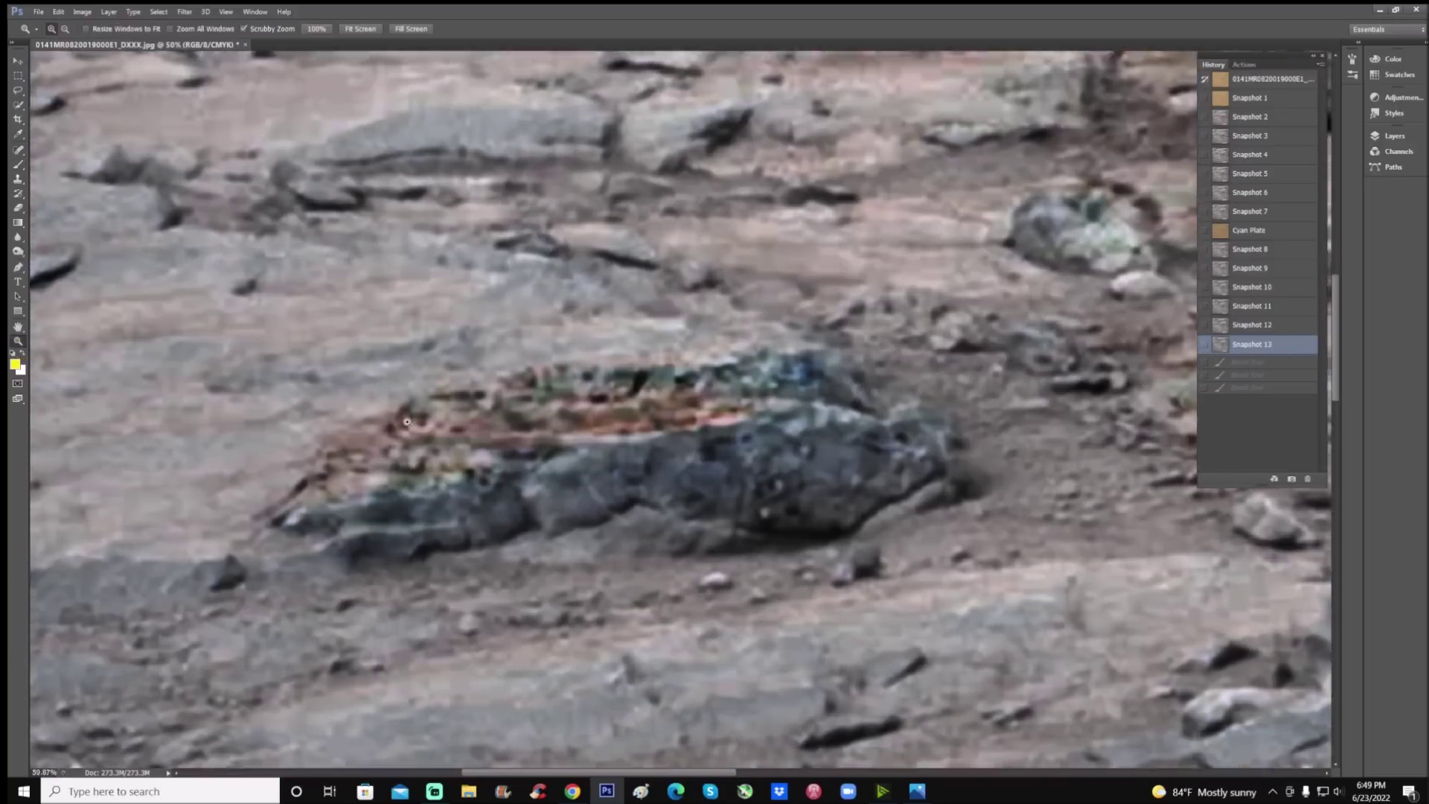
pyautogui.click(395, 438)
pyautogui.click(18, 165)
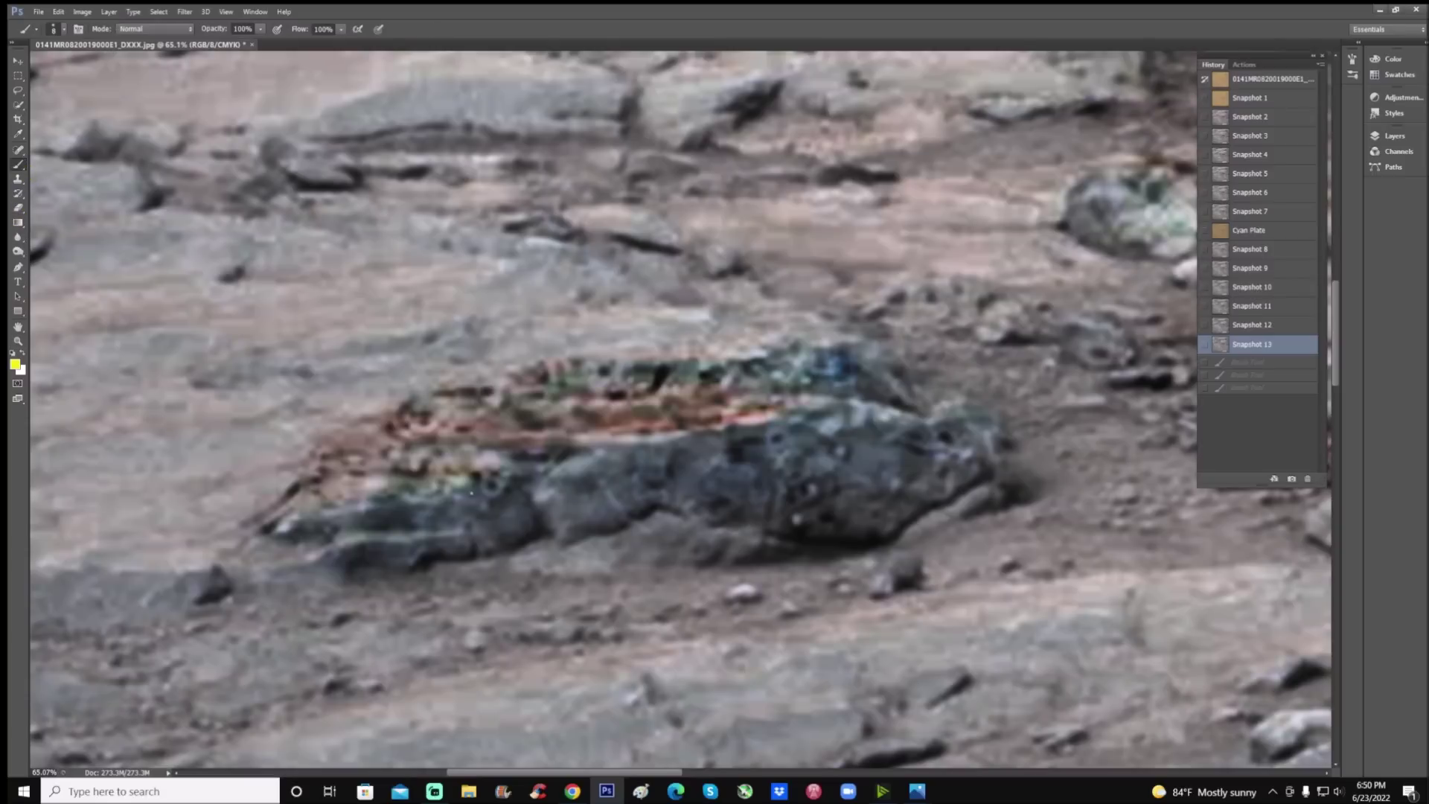
pyautogui.moveTo(463, 472)
pyautogui.mouseDown()
pyautogui.moveTo(475, 525)
pyautogui.moveTo(528, 502)
pyautogui.moveTo(487, 457)
pyautogui.mouseUp()
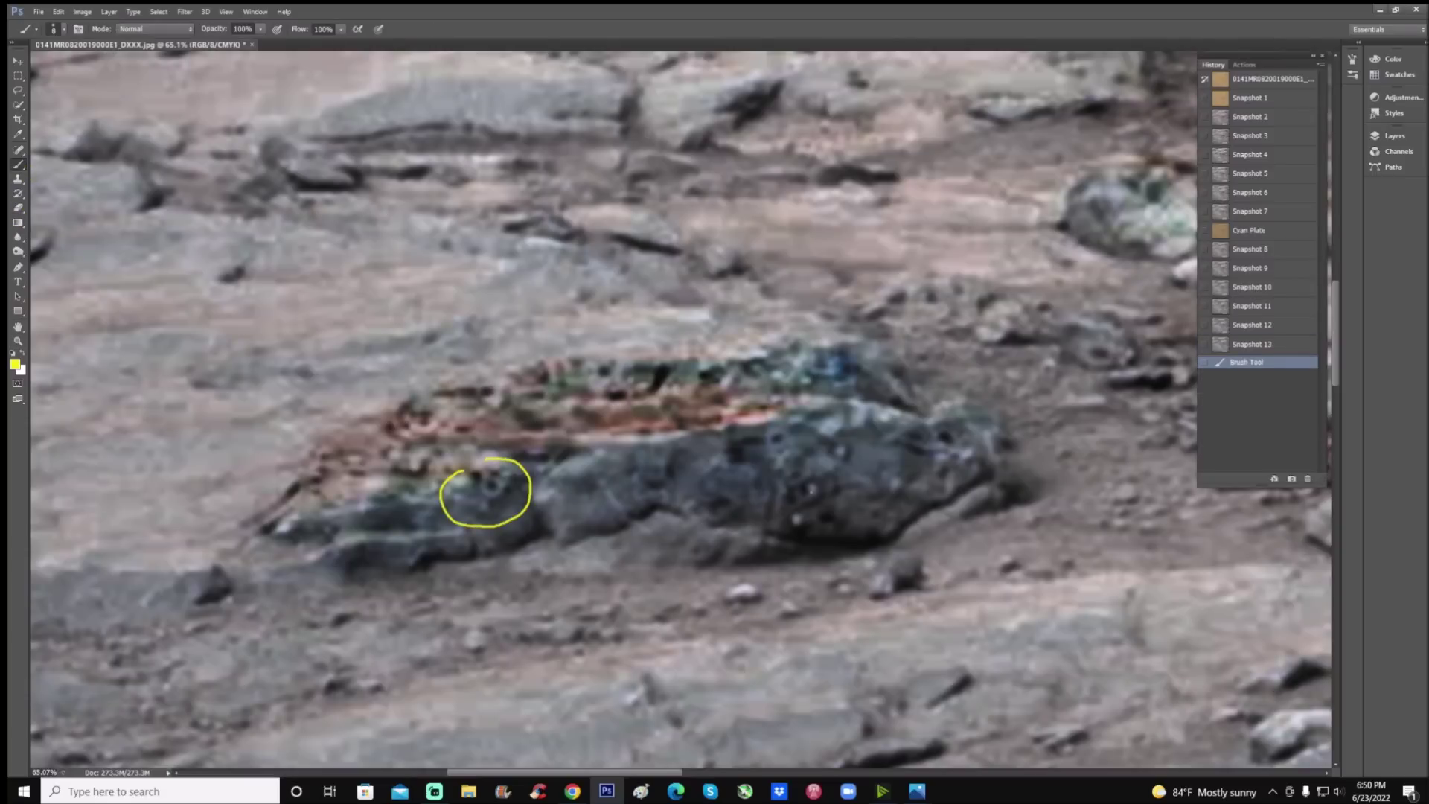
pyautogui.moveTo(806, 489)
pyautogui.mouseDown()
pyautogui.moveTo(818, 496)
pyautogui.moveTo(841, 446)
pyautogui.moveTo(793, 517)
pyautogui.moveTo(817, 494)
pyautogui.moveTo(788, 512)
pyautogui.moveTo(797, 501)
pyautogui.mouseUp()
# Return to Snapshot 13 and mark the long rock with a circle around its spots, wavy lines near its right end and an outline around its discolored top.
pyautogui.click(1279, 333)
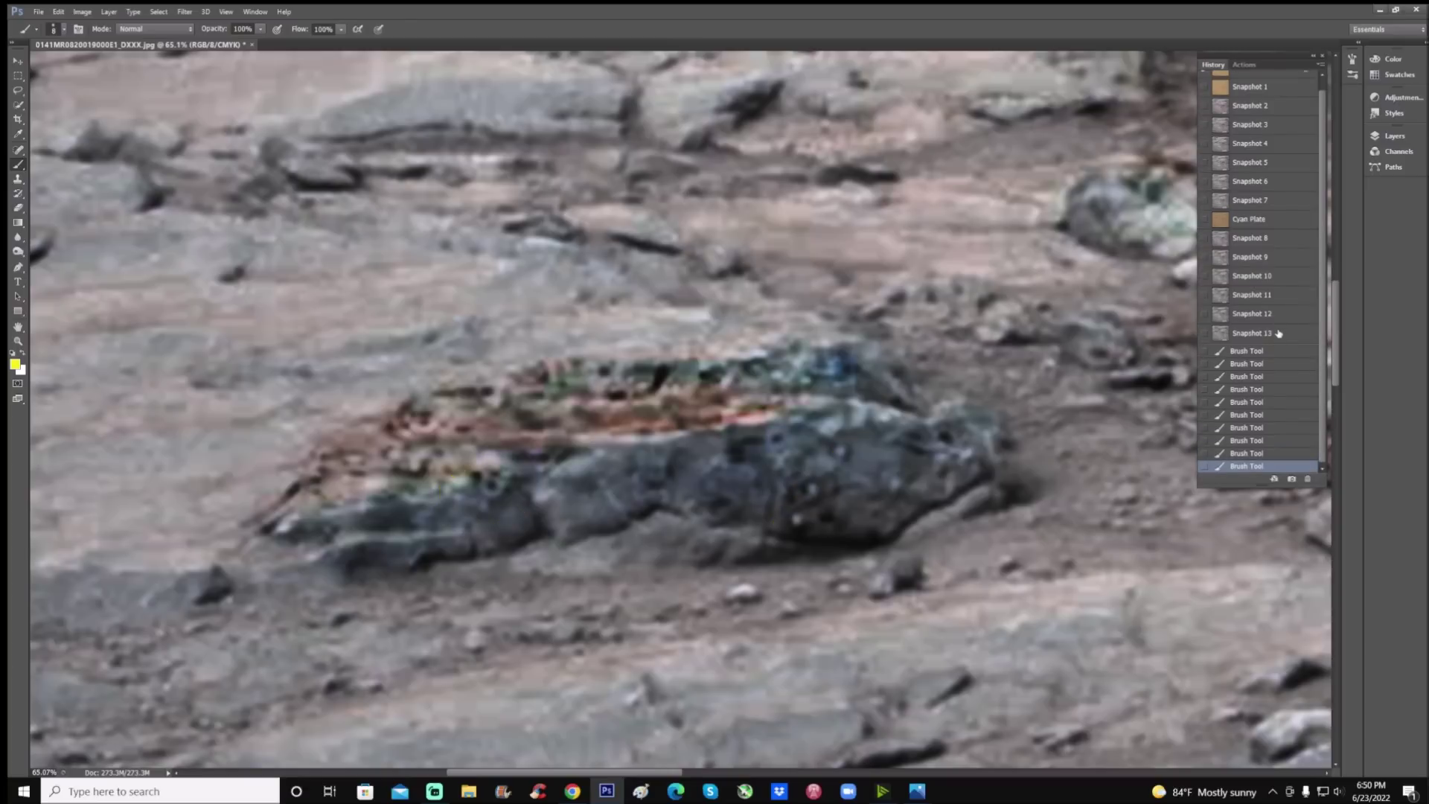
pyautogui.moveTo(811, 459)
pyautogui.mouseDown()
pyautogui.moveTo(753, 509)
pyautogui.moveTo(805, 553)
pyautogui.moveTo(848, 509)
pyautogui.moveTo(816, 467)
pyautogui.mouseUp()
pyautogui.moveTo(893, 445)
pyautogui.mouseDown()
pyautogui.moveTo(960, 454)
pyautogui.moveTo(921, 440)
pyautogui.moveTo(965, 449)
pyautogui.mouseUp()
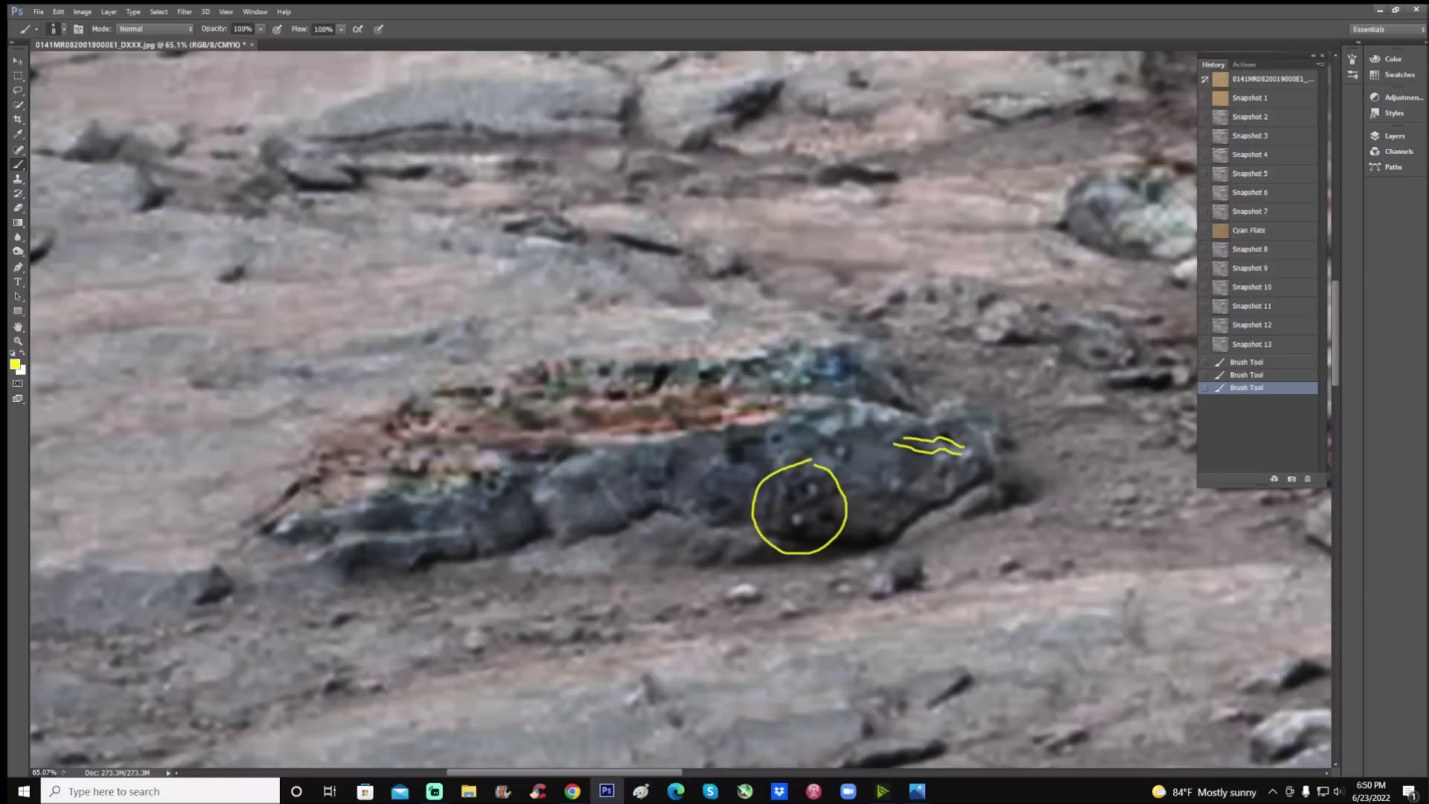
pyautogui.moveTo(570, 330)
pyautogui.mouseDown()
pyautogui.moveTo(449, 338)
pyautogui.moveTo(335, 376)
pyautogui.moveTo(255, 440)
pyautogui.moveTo(243, 503)
pyautogui.moveTo(382, 538)
pyautogui.moveTo(754, 456)
pyautogui.moveTo(875, 404)
pyautogui.moveTo(788, 339)
pyautogui.moveTo(566, 329)
pyautogui.mouseUp()
pyautogui.hotkey('ctrl', '-')
pyautogui.hotkey('ctrl', '-')
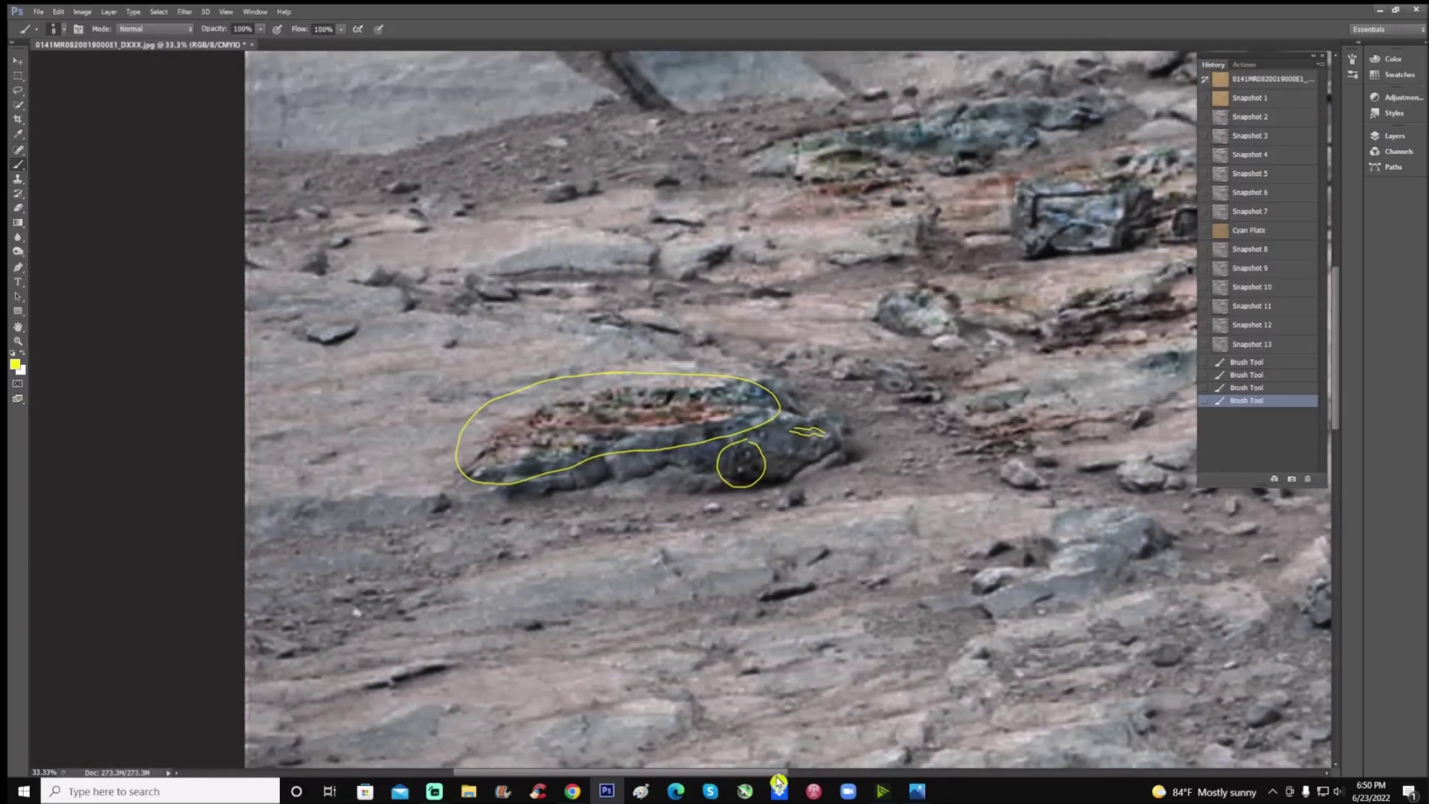
# Circle the small rock to the right of the long rock and outline the dark layered ledge below the block-shaped rock.
pyautogui.hscroll(5, 681, 409)
pyautogui.scroll(2, 681, 410)
pyautogui.hotkey('ctrl', '+')
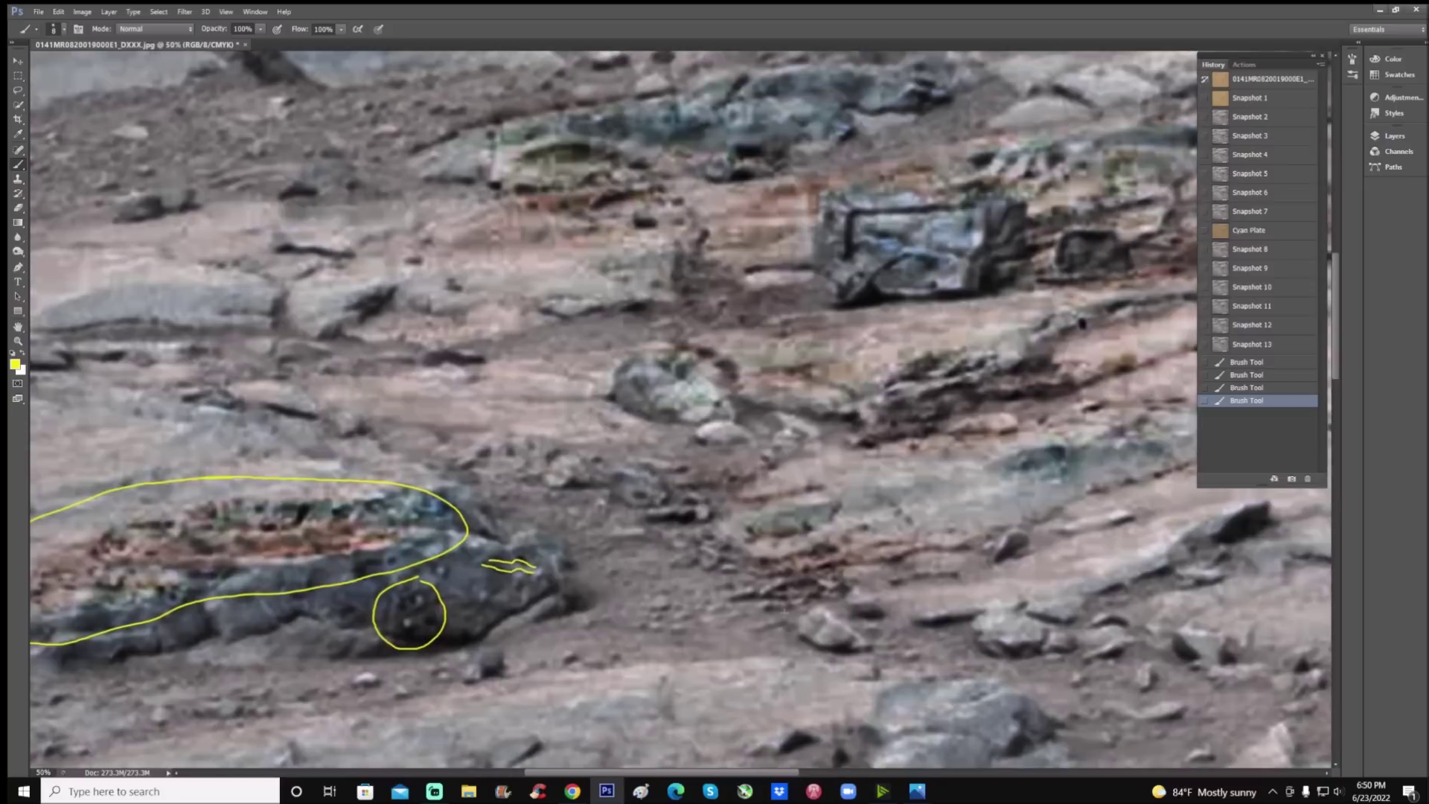
pyautogui.moveTo(631, 450); pyautogui.dragTo(636, 454)
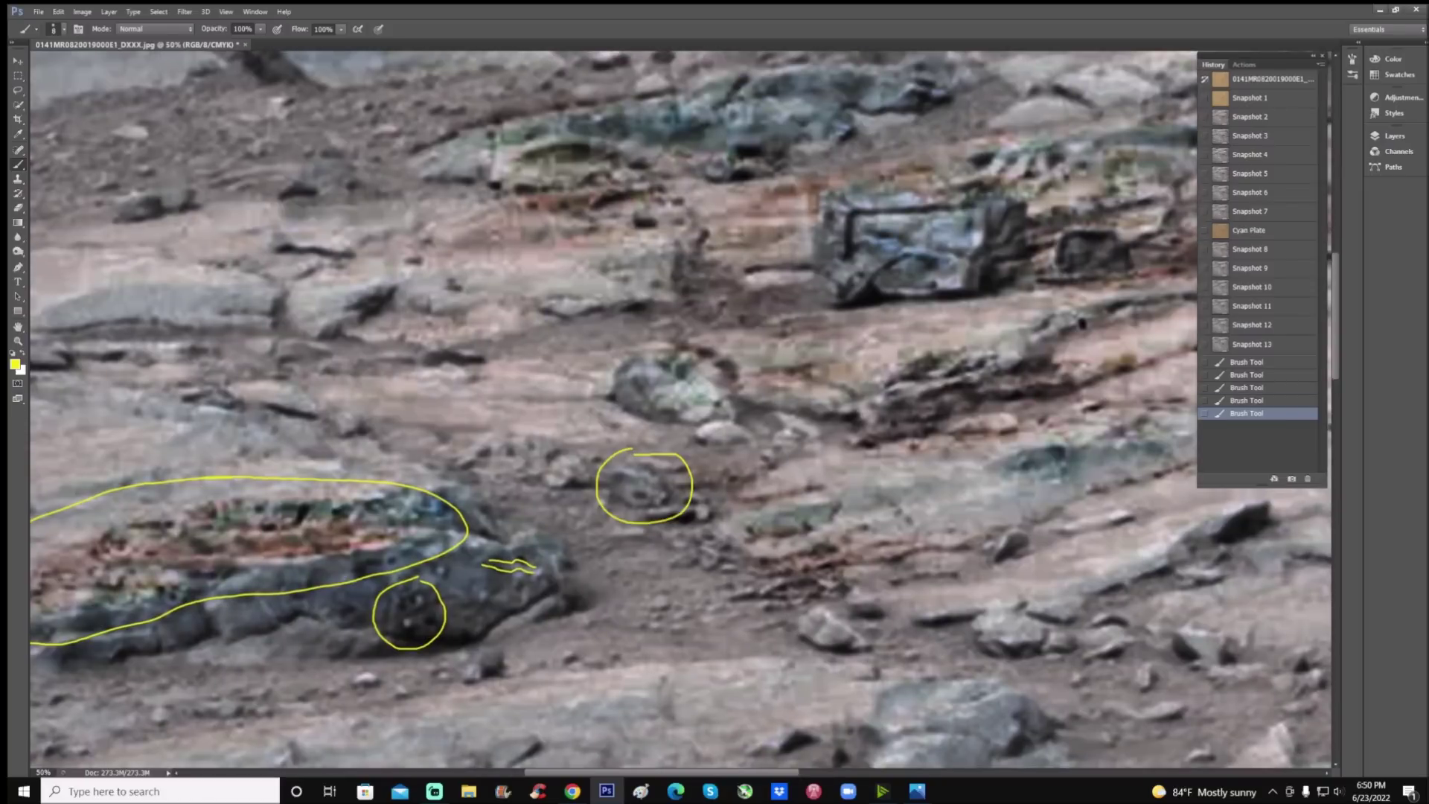
pyautogui.scroll(1, 644, 447)
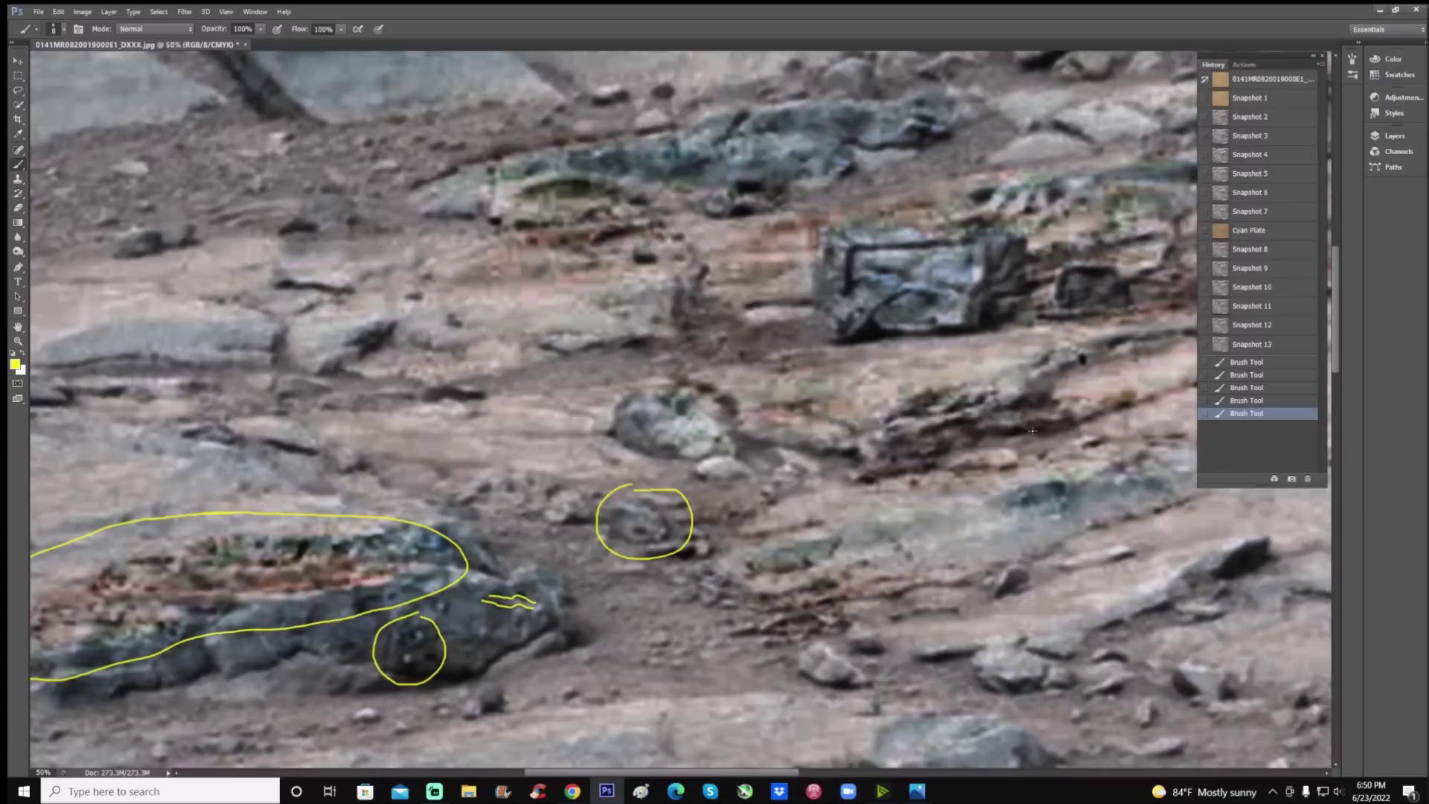
pyautogui.moveTo(998, 353)
pyautogui.mouseDown()
pyautogui.moveTo(851, 393)
pyautogui.moveTo(830, 495)
pyautogui.moveTo(1124, 454)
pyautogui.moveTo(1083, 359)
pyautogui.moveTo(996, 355)
pyautogui.mouseUp()
# Outline the blue-green ledge together with its yellow-green patch above the block-shaped rock.
pyautogui.scroll(3, 564, 217)
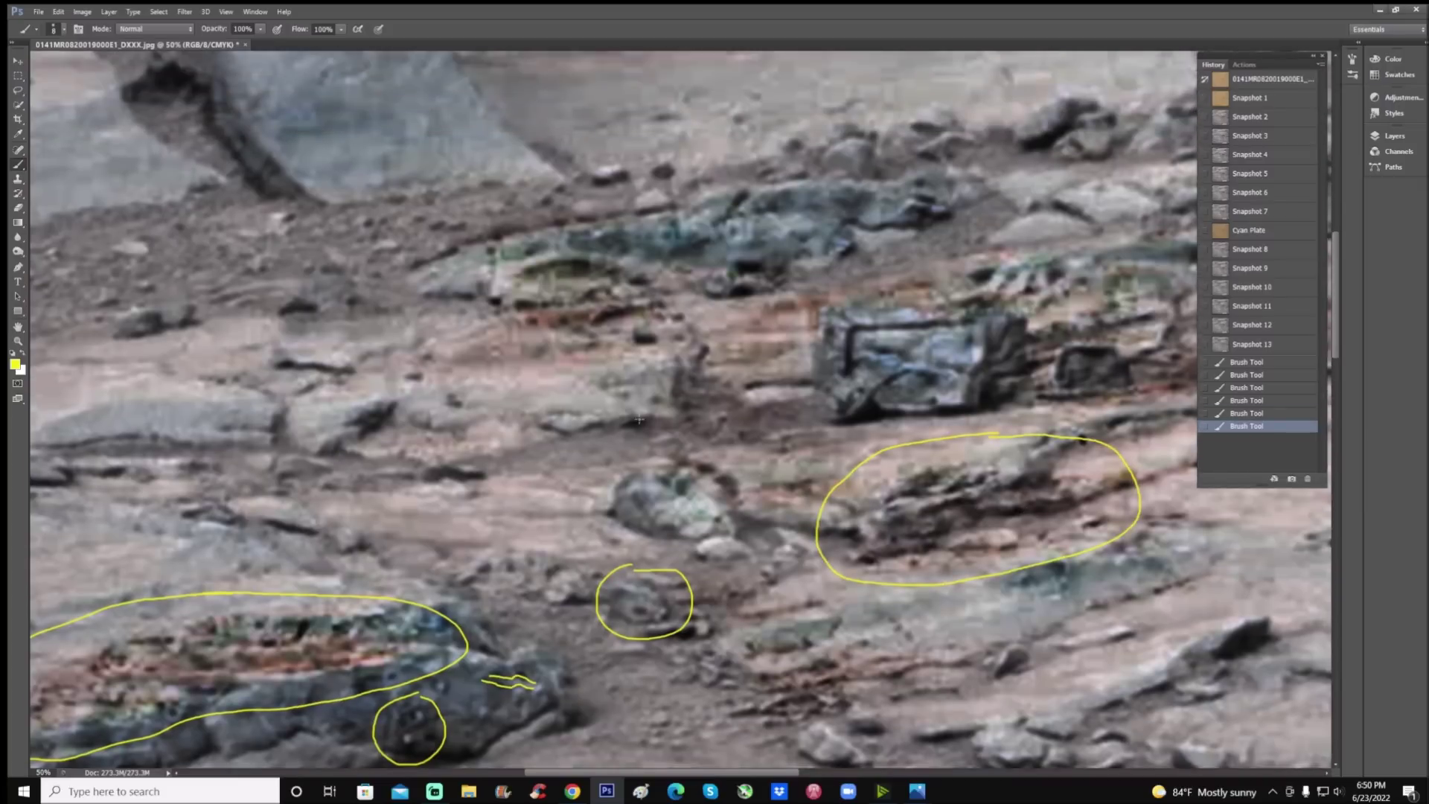
pyautogui.moveTo(566, 217)
pyautogui.mouseDown()
pyautogui.moveTo(387, 264)
pyautogui.moveTo(373, 291)
pyautogui.moveTo(425, 342)
pyautogui.moveTo(700, 338)
pyautogui.moveTo(858, 280)
pyautogui.moveTo(965, 223)
pyautogui.moveTo(972, 192)
pyautogui.moveTo(870, 176)
pyautogui.moveTo(610, 191)
pyautogui.moveTo(488, 204)
pyautogui.moveTo(410, 261)
pyautogui.mouseUp()
pyautogui.hotkey('ctrl', '-')
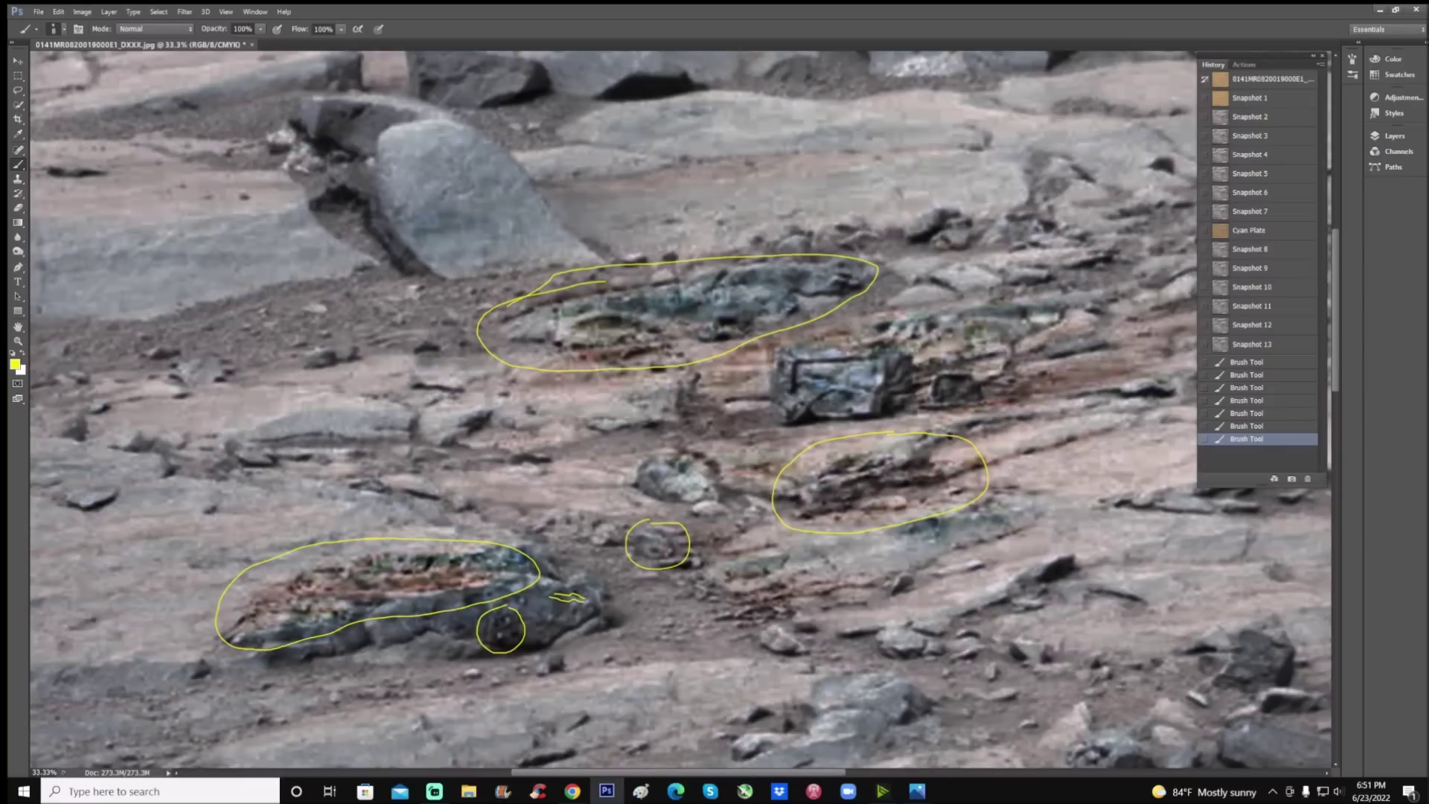
pyautogui.hotkey('ctrl', '-')
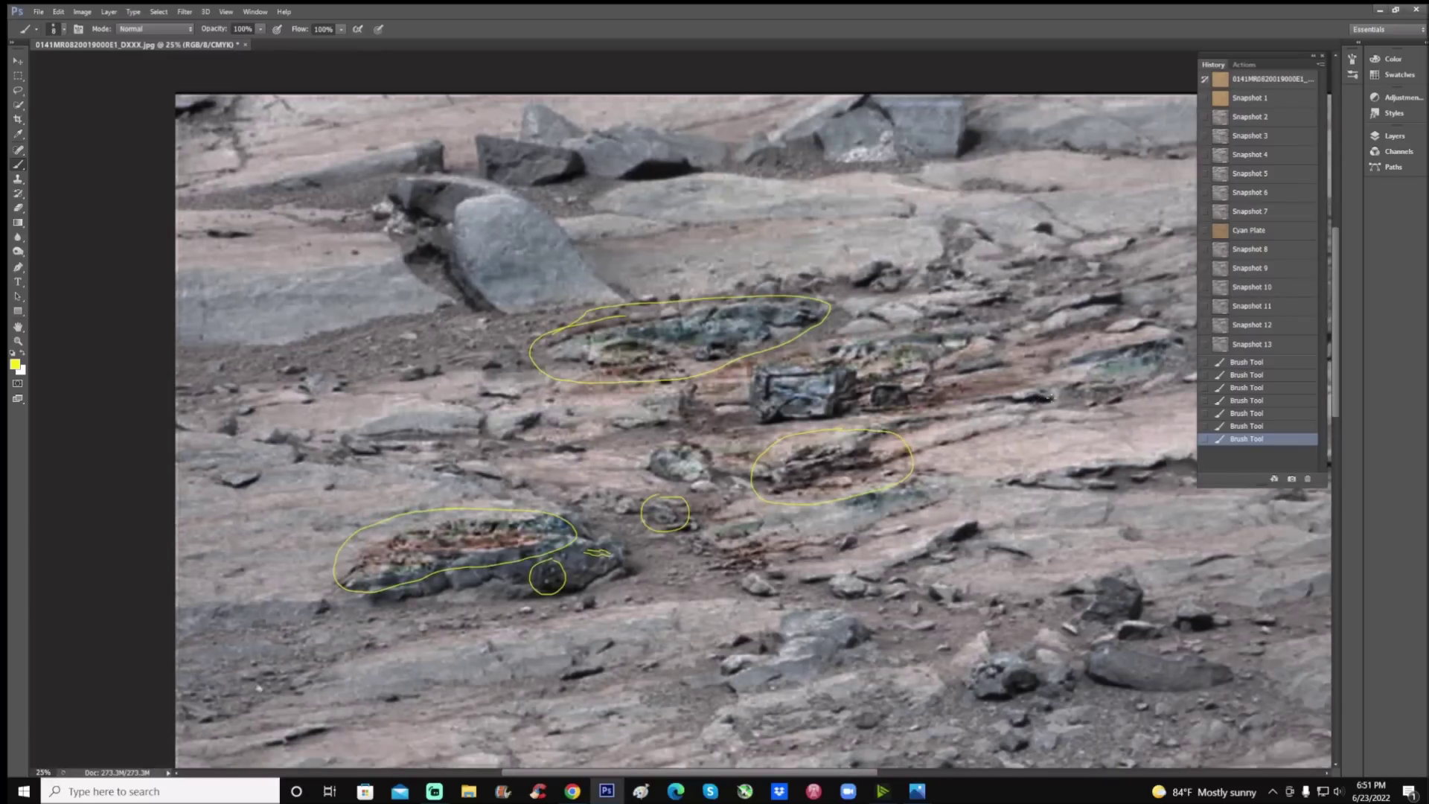
# Draw a stepped line across the face of the large smooth boulder along its change in shading.
pyautogui.scroll(3, 1051, 398)
pyautogui.hotkey('ctrl', '+')
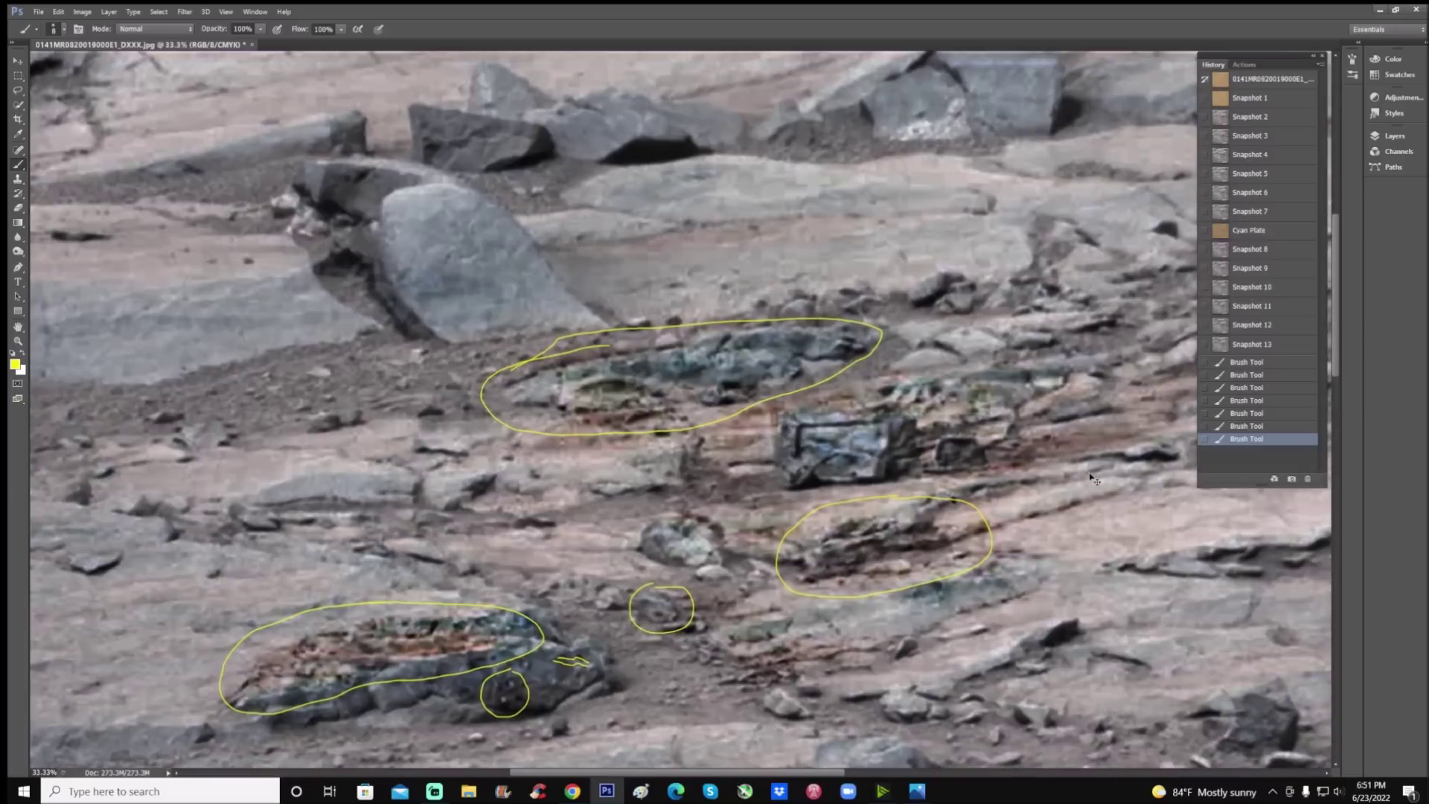
pyautogui.hotkey('ctrl', '+')
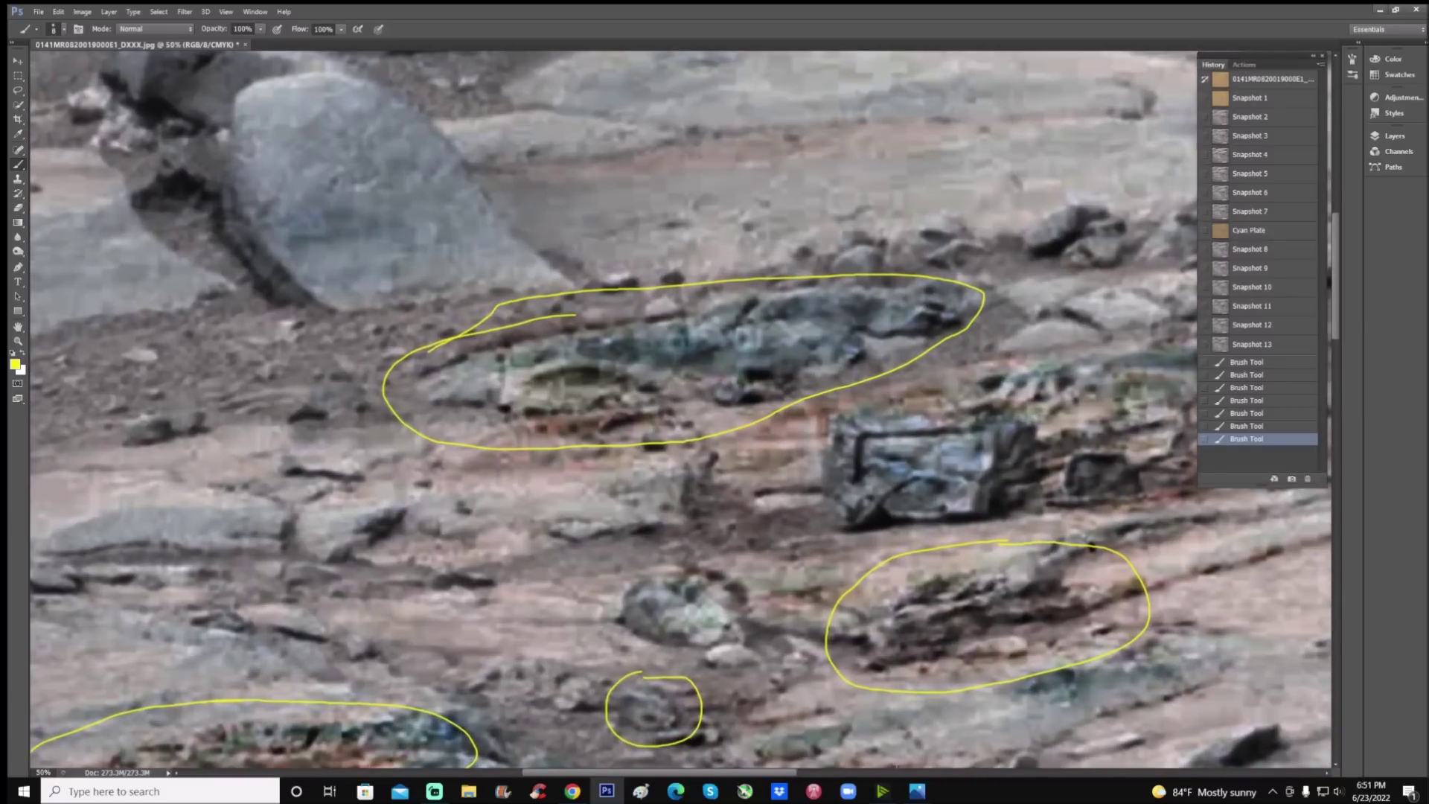
pyautogui.hscroll(-10, 682, 409)
pyautogui.scroll(3, 681, 410)
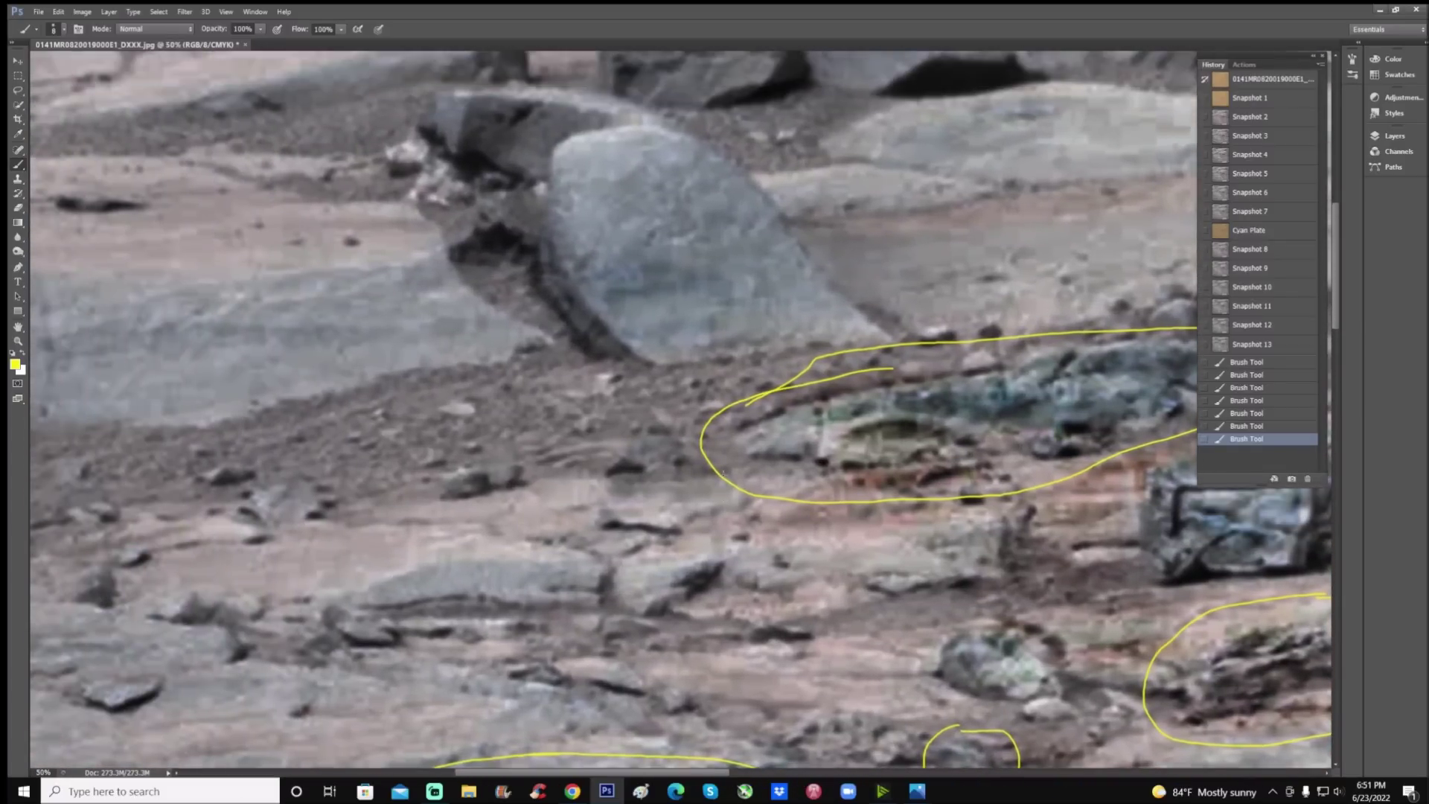
pyautogui.scroll(3, 723, 472)
pyautogui.moveTo(612, 379)
pyautogui.mouseDown()
pyautogui.moveTo(704, 323)
pyautogui.moveTo(793, 343)
pyautogui.mouseUp()
# Trace the dark curved band along the boulder's left edge, with three arrows pointing at it and small marks inside it.
pyautogui.moveTo(524, 340)
pyautogui.mouseDown()
pyautogui.moveTo(522, 379)
pyautogui.moveTo(544, 425)
pyautogui.moveTo(594, 464)
pyautogui.mouseUp()
pyautogui.moveTo(523, 492); pyautogui.dragTo(569, 452)
pyautogui.moveTo(469, 441)
pyautogui.mouseDown()
pyautogui.moveTo(557, 408)
pyautogui.moveTo(536, 411)
pyautogui.mouseUp()
pyautogui.moveTo(454, 383)
pyautogui.mouseDown()
pyautogui.moveTo(536, 368)
pyautogui.moveTo(588, 445)
pyautogui.moveTo(626, 464)
pyautogui.mouseUp()
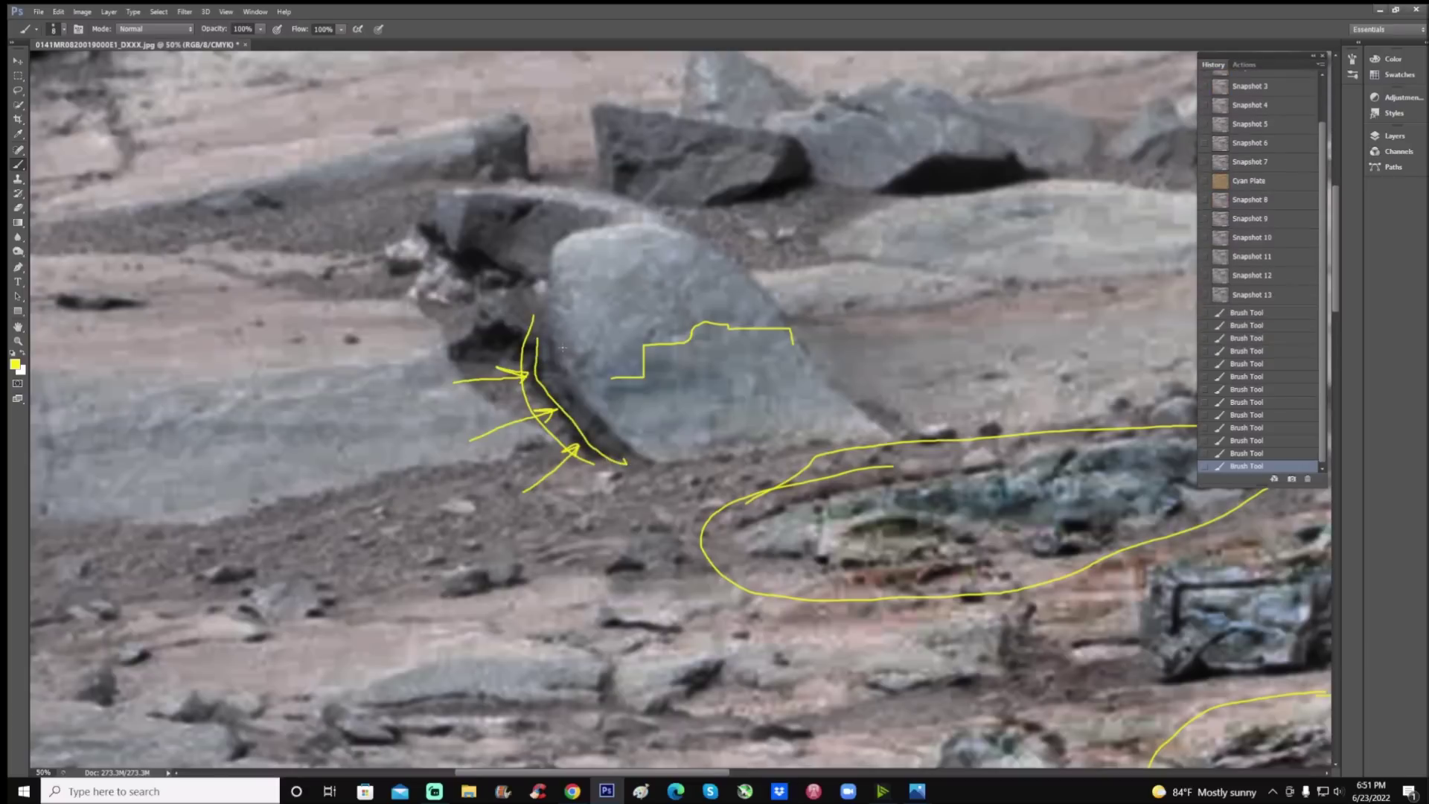
pyautogui.moveTo(553, 337)
pyautogui.mouseDown()
pyautogui.moveTo(573, 399)
pyautogui.moveTo(632, 459)
pyautogui.mouseUp()
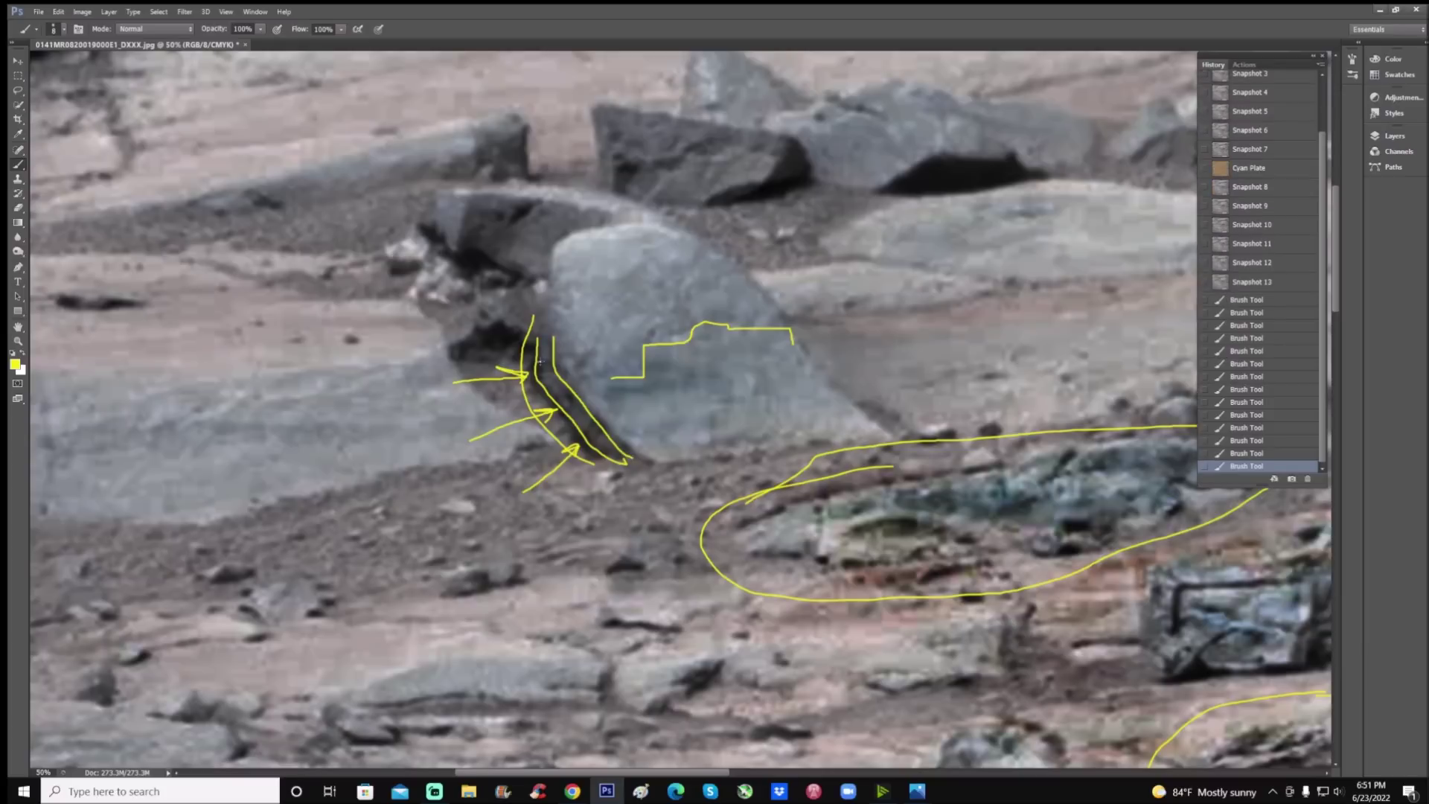
pyautogui.click(542, 362)
pyautogui.moveTo(543, 363)
pyautogui.mouseDown()
pyautogui.moveTo(565, 413)
pyautogui.moveTo(599, 424)
pyautogui.mouseUp()
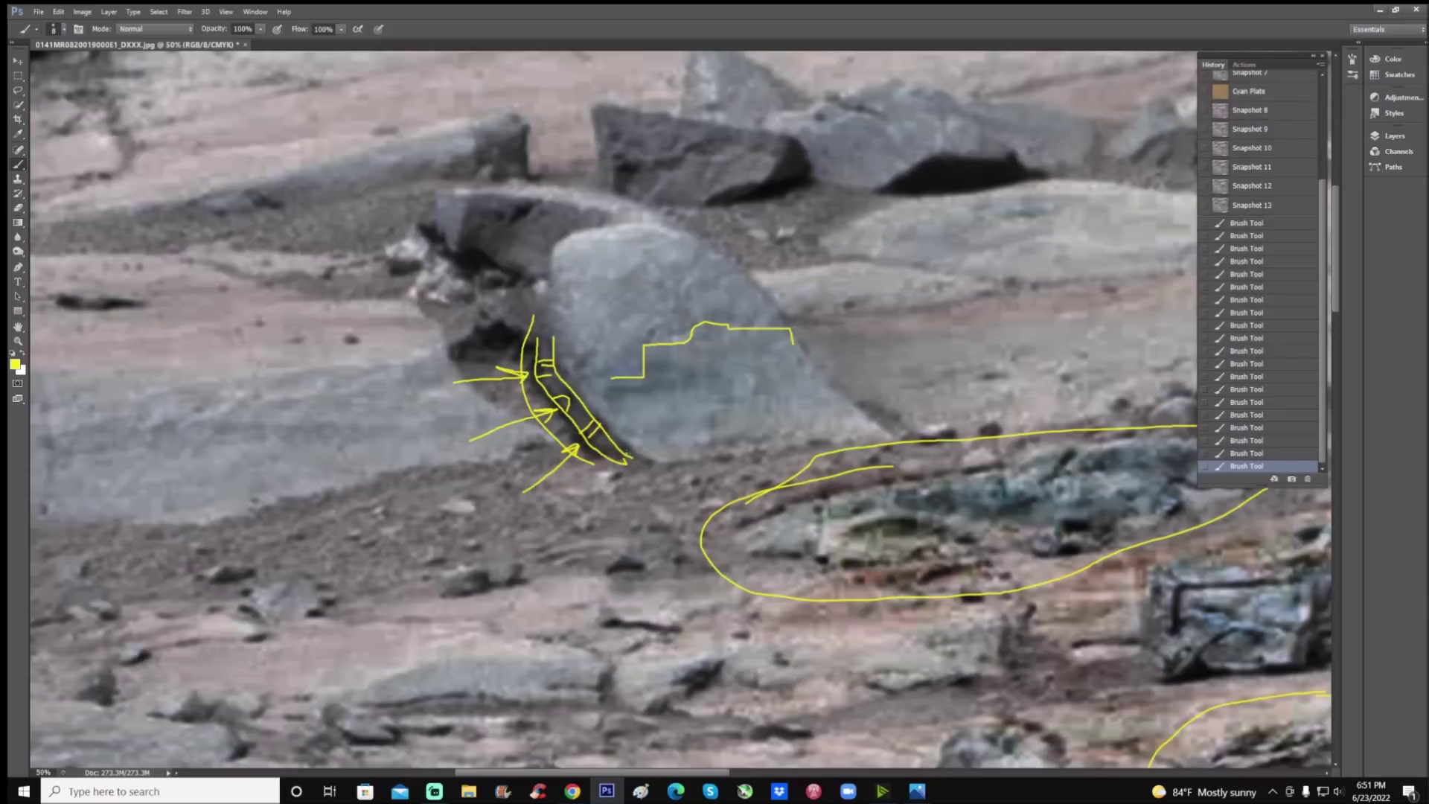
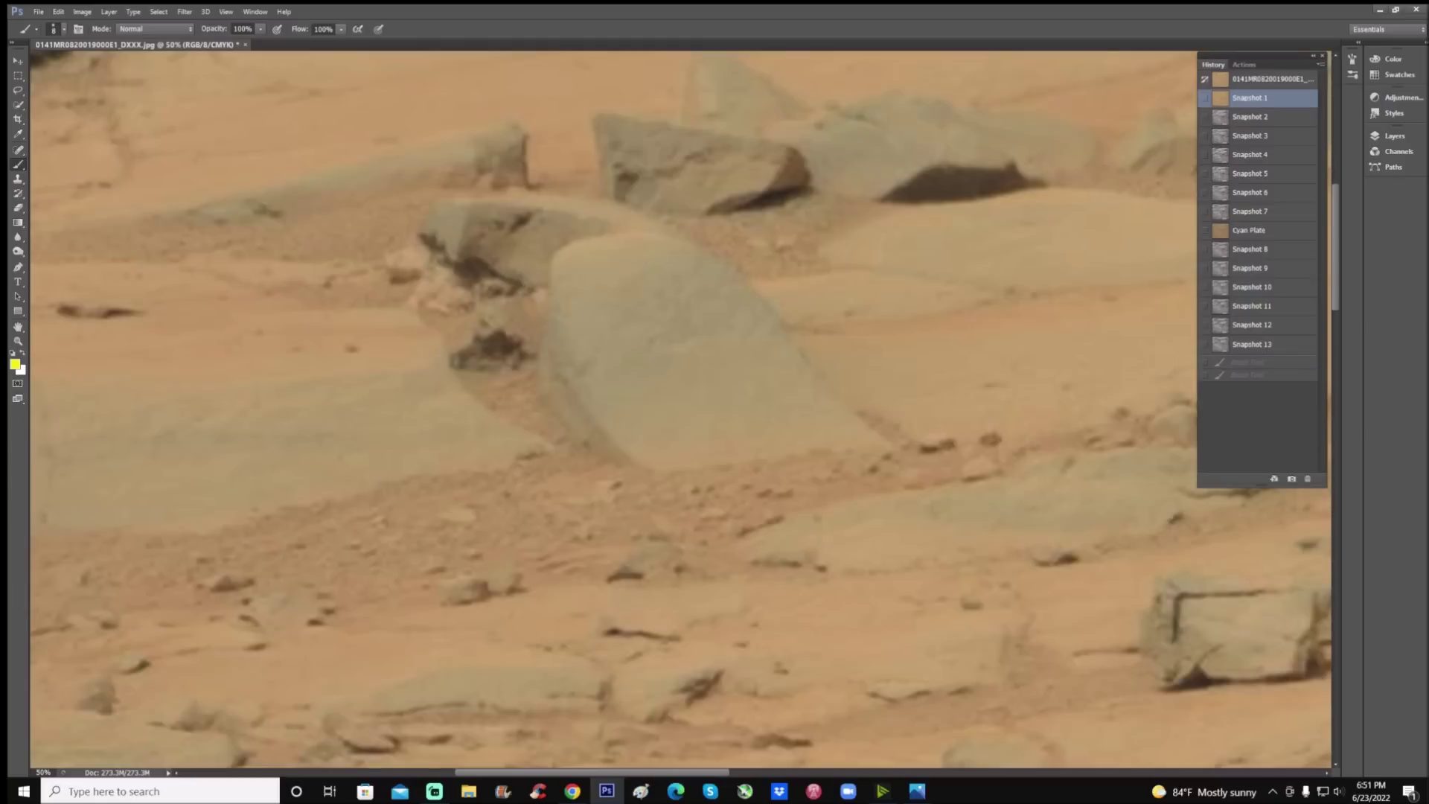
# Trace the same curved band beside the boulder in Snapshot 1 for comparison and return to Snapshot 13.
pyautogui.moveTo(536, 330)
pyautogui.mouseDown()
pyautogui.moveTo(533, 403)
pyautogui.moveTo(604, 470)
pyautogui.mouseUp()
pyautogui.moveTo(560, 360); pyautogui.dragTo(612, 447)
pyautogui.moveTo(541, 379)
pyautogui.mouseDown()
pyautogui.moveTo(555, 377)
pyautogui.moveTo(564, 420)
pyautogui.moveTo(600, 429)
pyautogui.mouseUp()
pyautogui.click(1248, 363)
pyautogui.click(1227, 347)
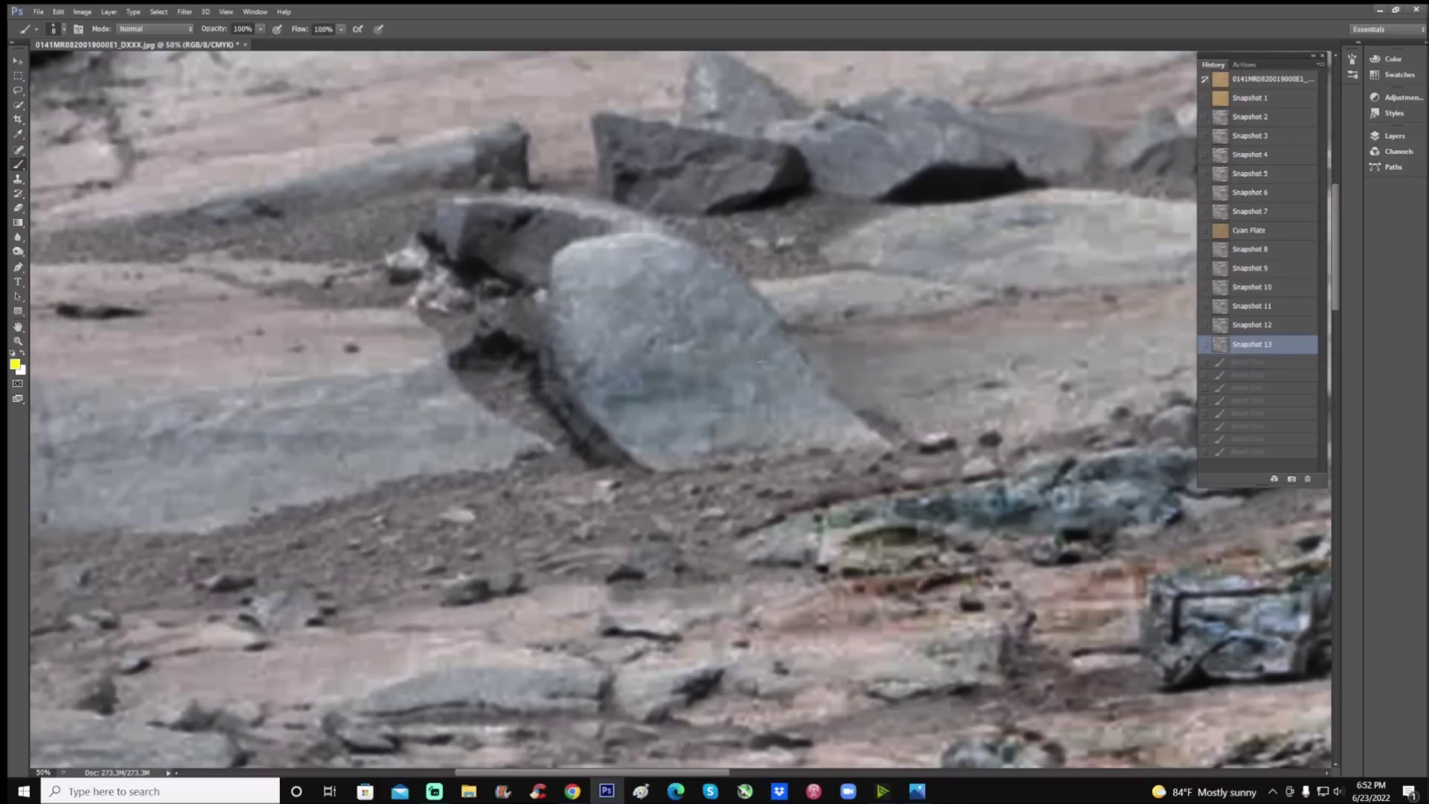
# Circle the white fragments to the left of the large smooth boulder with the yellow Brush.
pyautogui.moveTo(400, 221)
pyautogui.mouseDown()
pyautogui.moveTo(357, 250)
pyautogui.moveTo(361, 296)
pyautogui.moveTo(387, 325)
pyautogui.moveTo(468, 311)
pyautogui.moveTo(483, 266)
pyautogui.moveTo(457, 236)
pyautogui.moveTo(387, 230)
pyautogui.mouseUp()
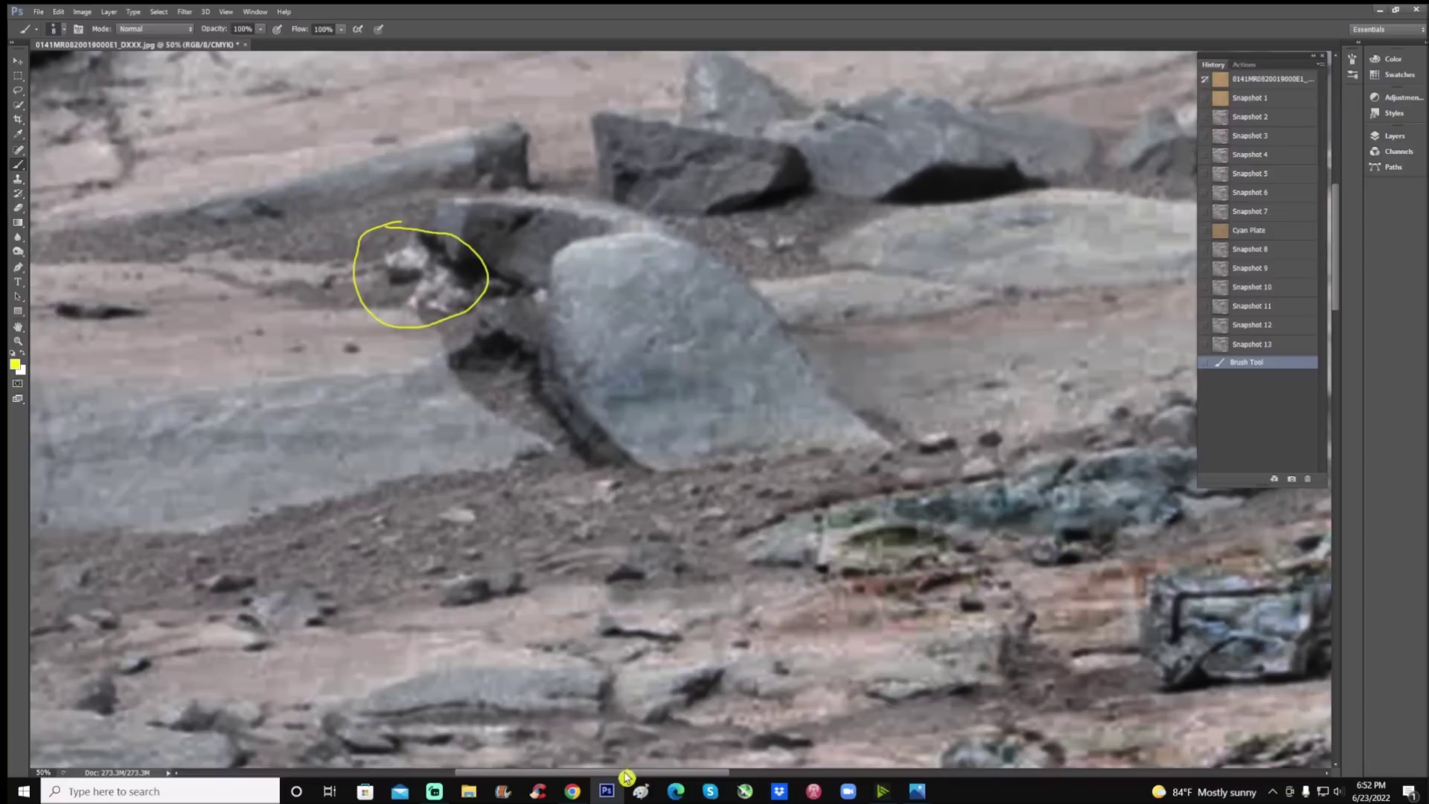
pyautogui.hscroll(5, 681, 410)
pyautogui.scroll(-1, 682, 410)
pyautogui.scroll(-1, 682, 410)
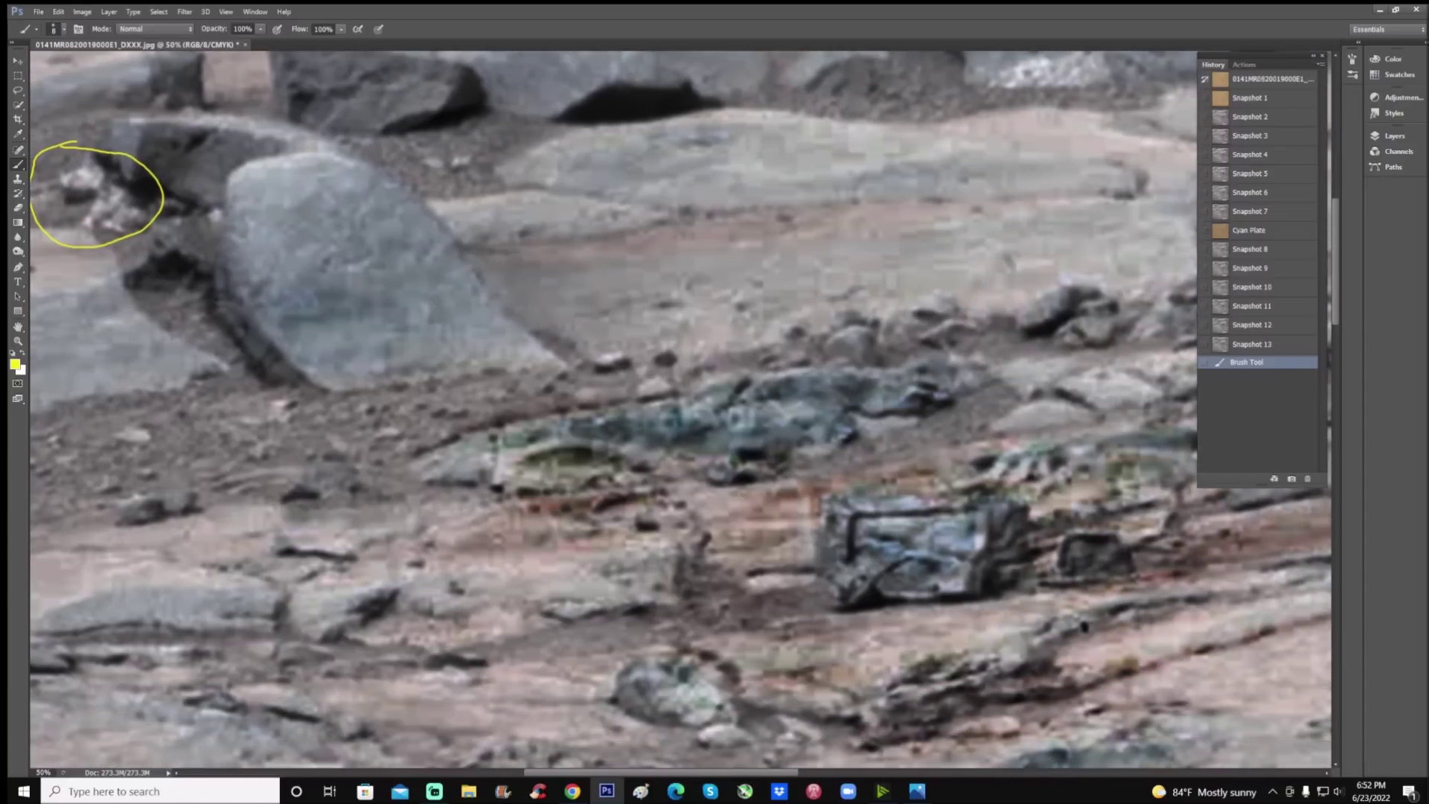
pyautogui.hotkey('ctrl', '-')
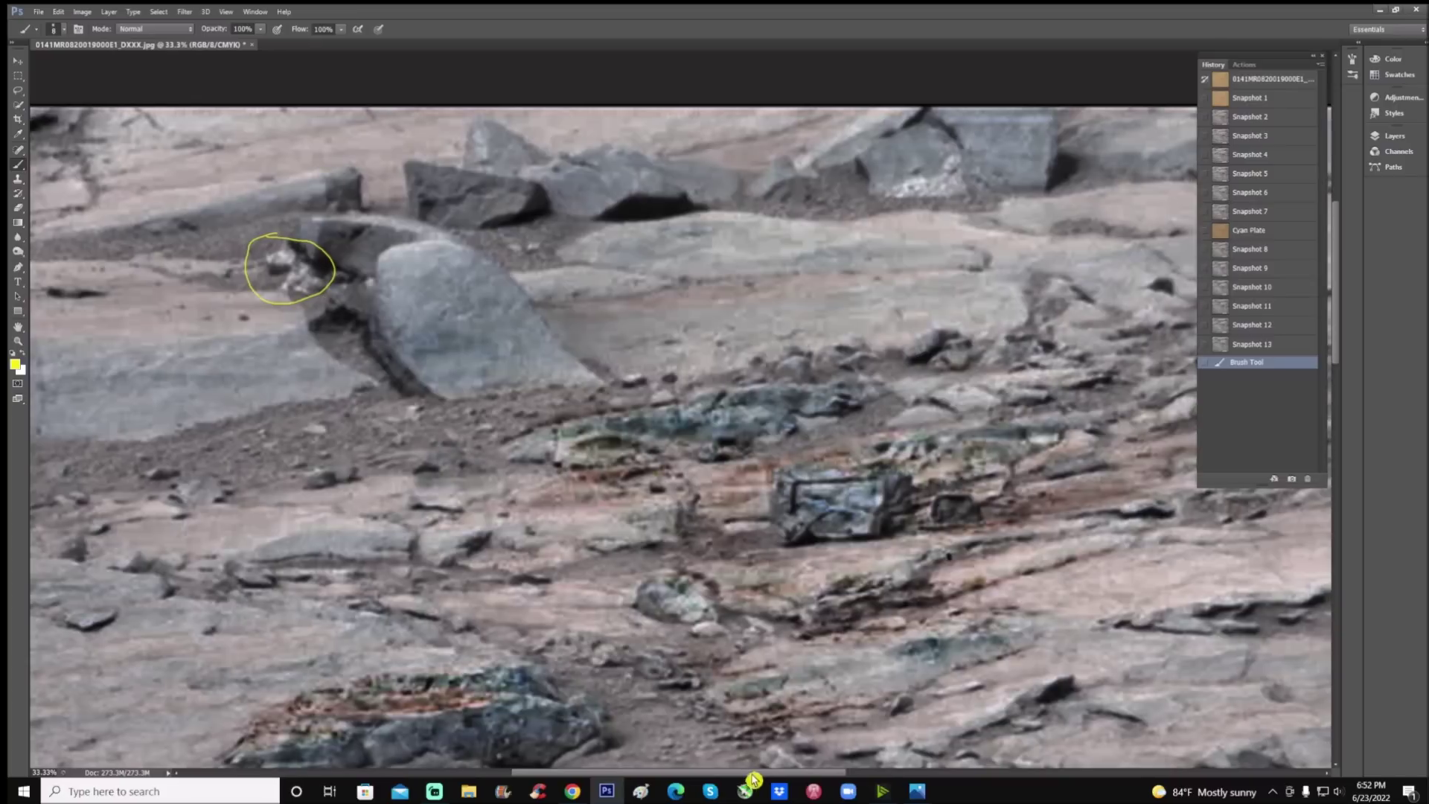
pyautogui.hscroll(1, 681, 410)
pyautogui.scroll(-1, 681, 409)
pyautogui.scroll(-1, 681, 410)
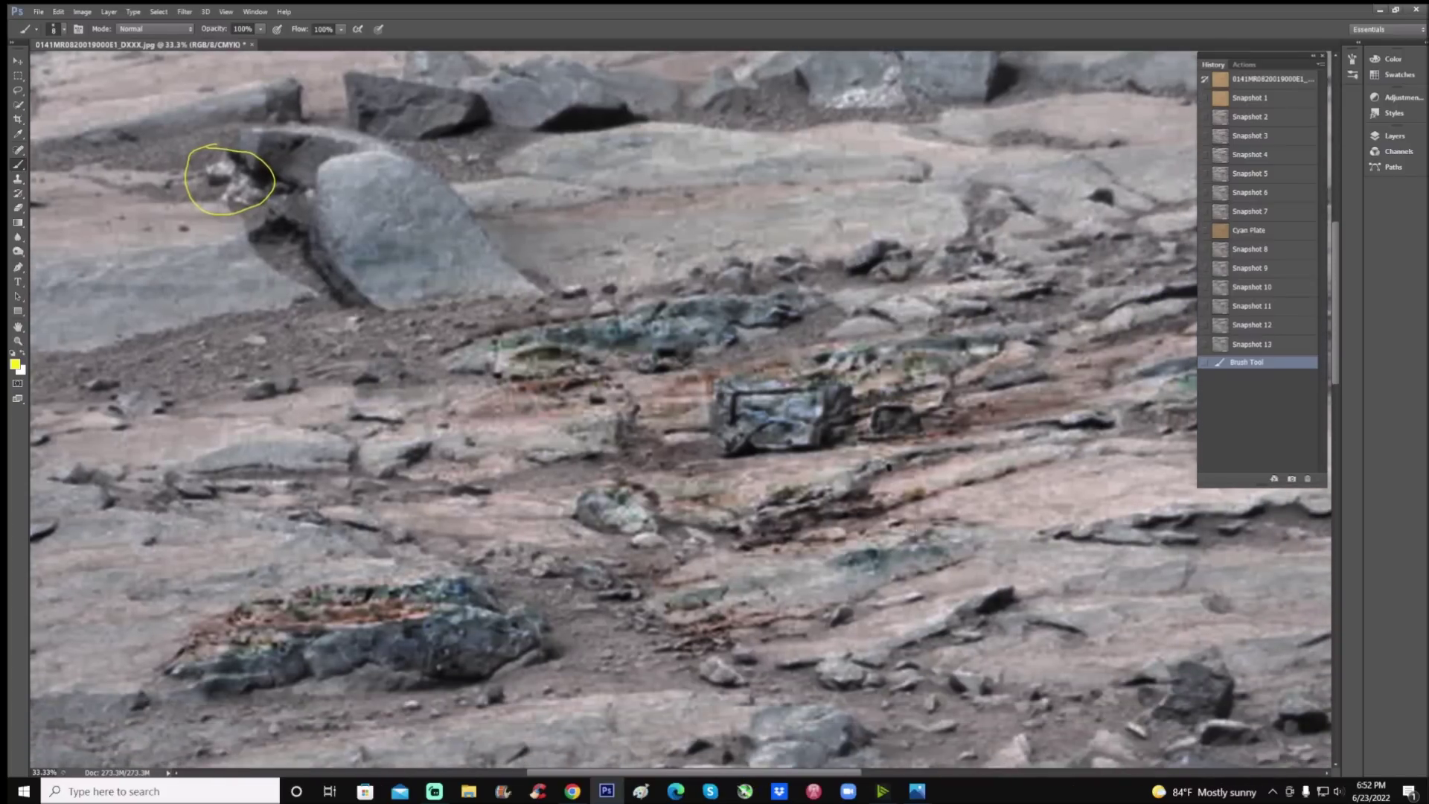